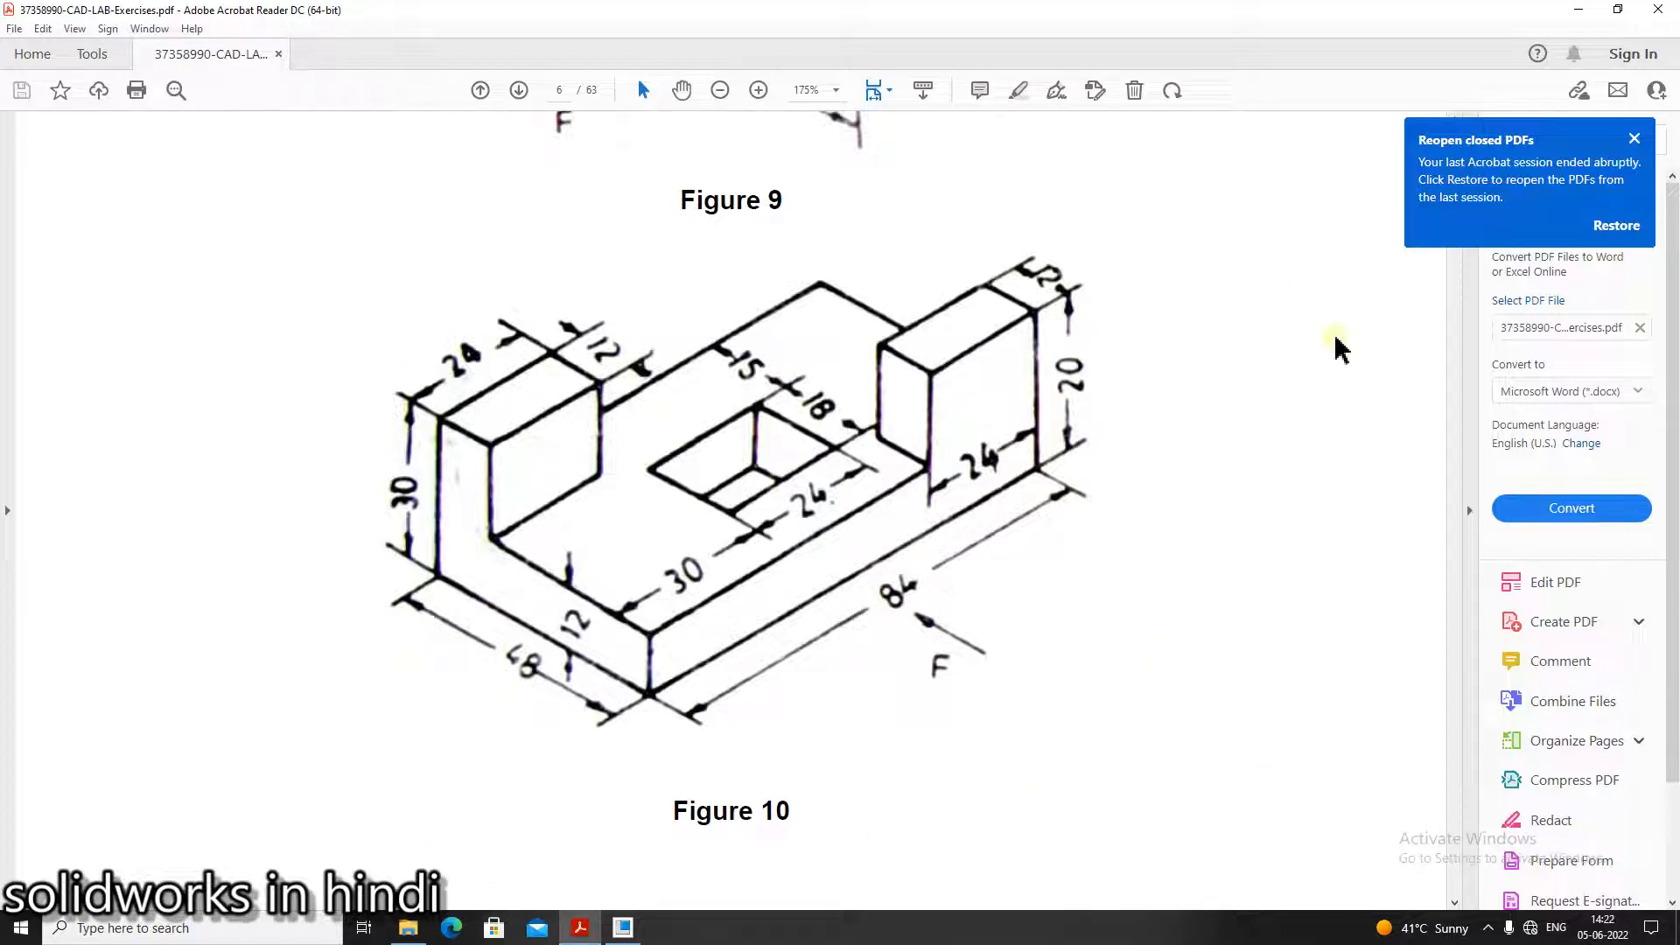
Step: Switch to Creo Parametric and create a new solid part with the mmns_part_solid template instead of the default template
{"action": "left_click", "coordinate": [622, 928]}
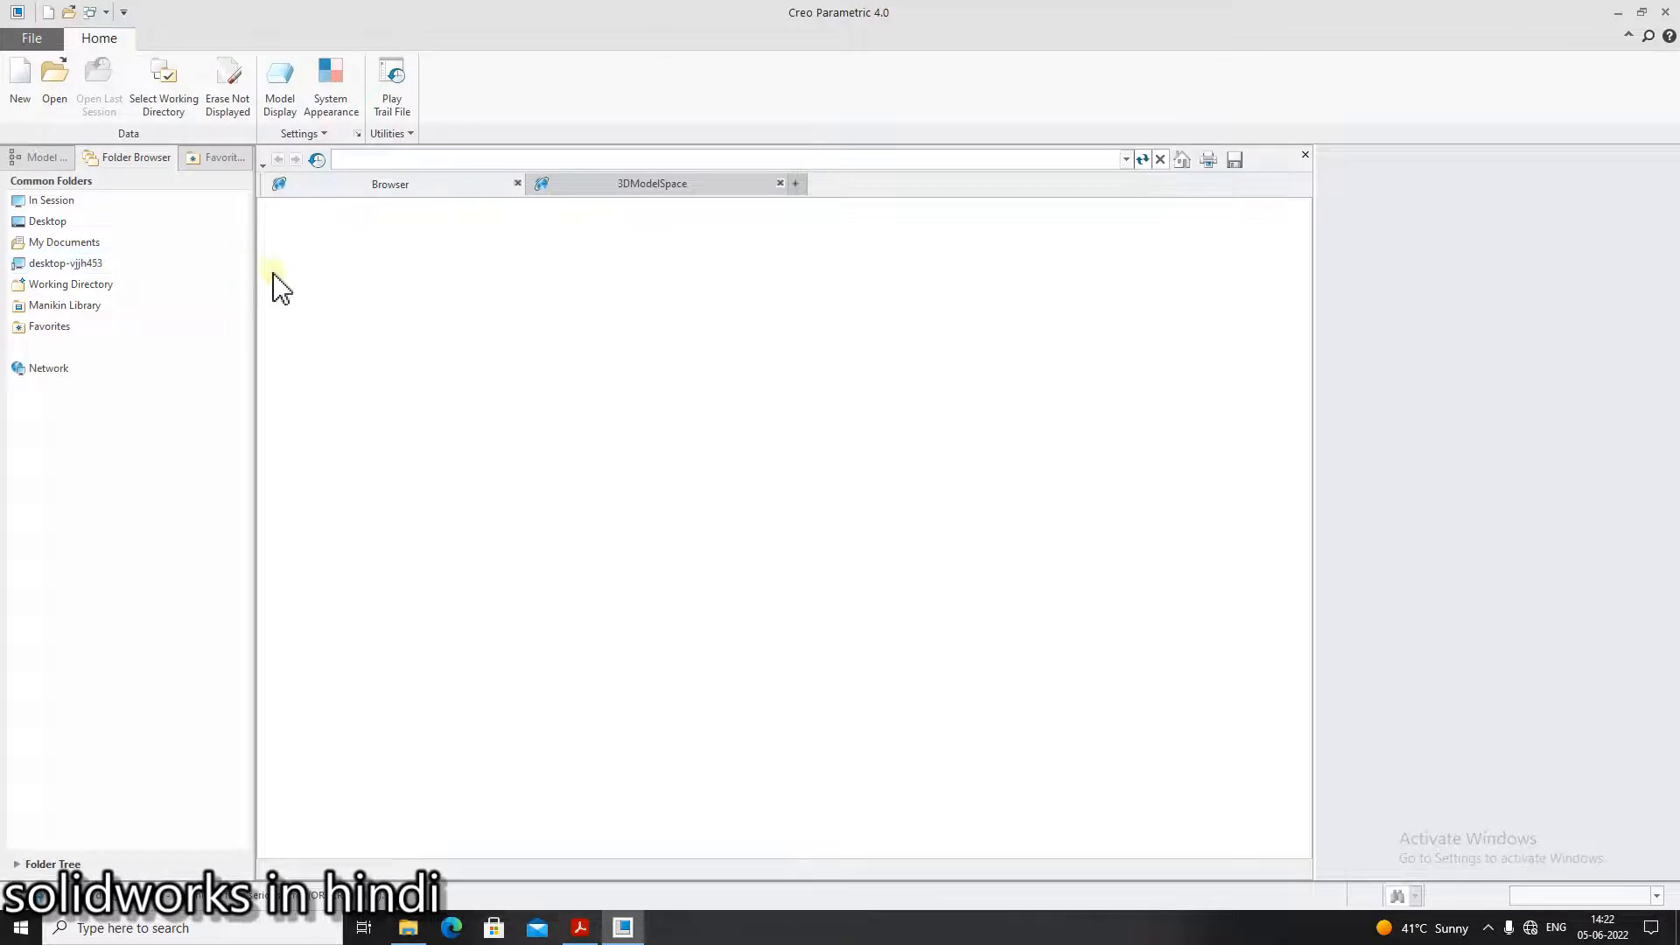
{"action": "left_click", "coordinate": [22, 88]}
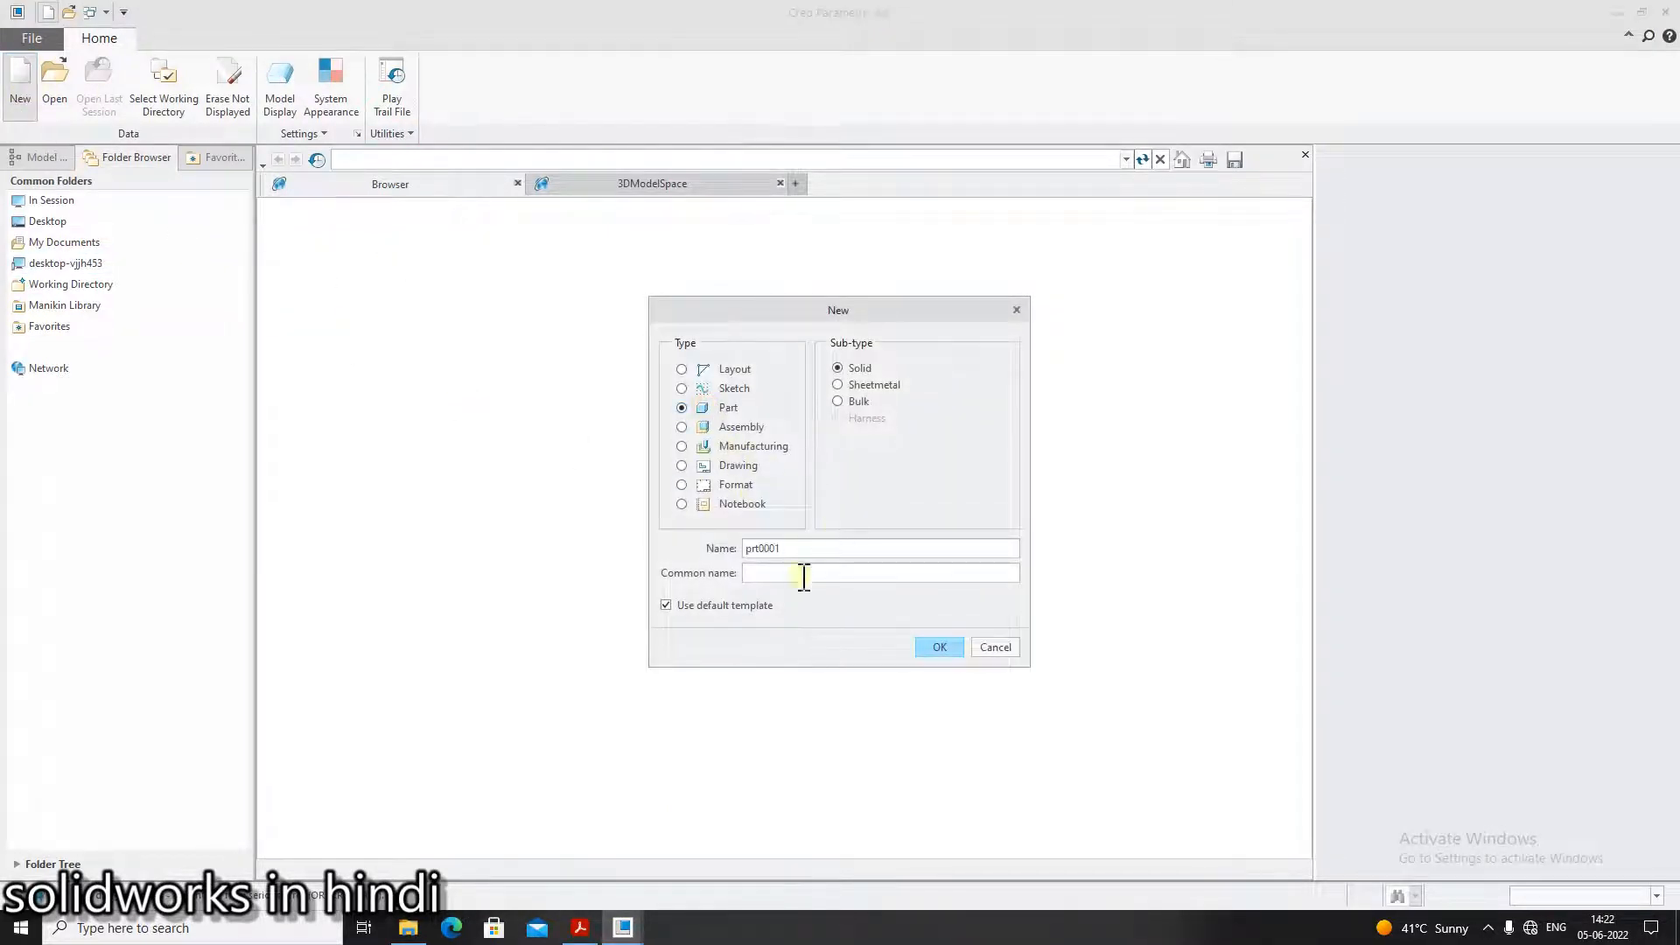
{"action": "left_click", "coordinate": [667, 605]}
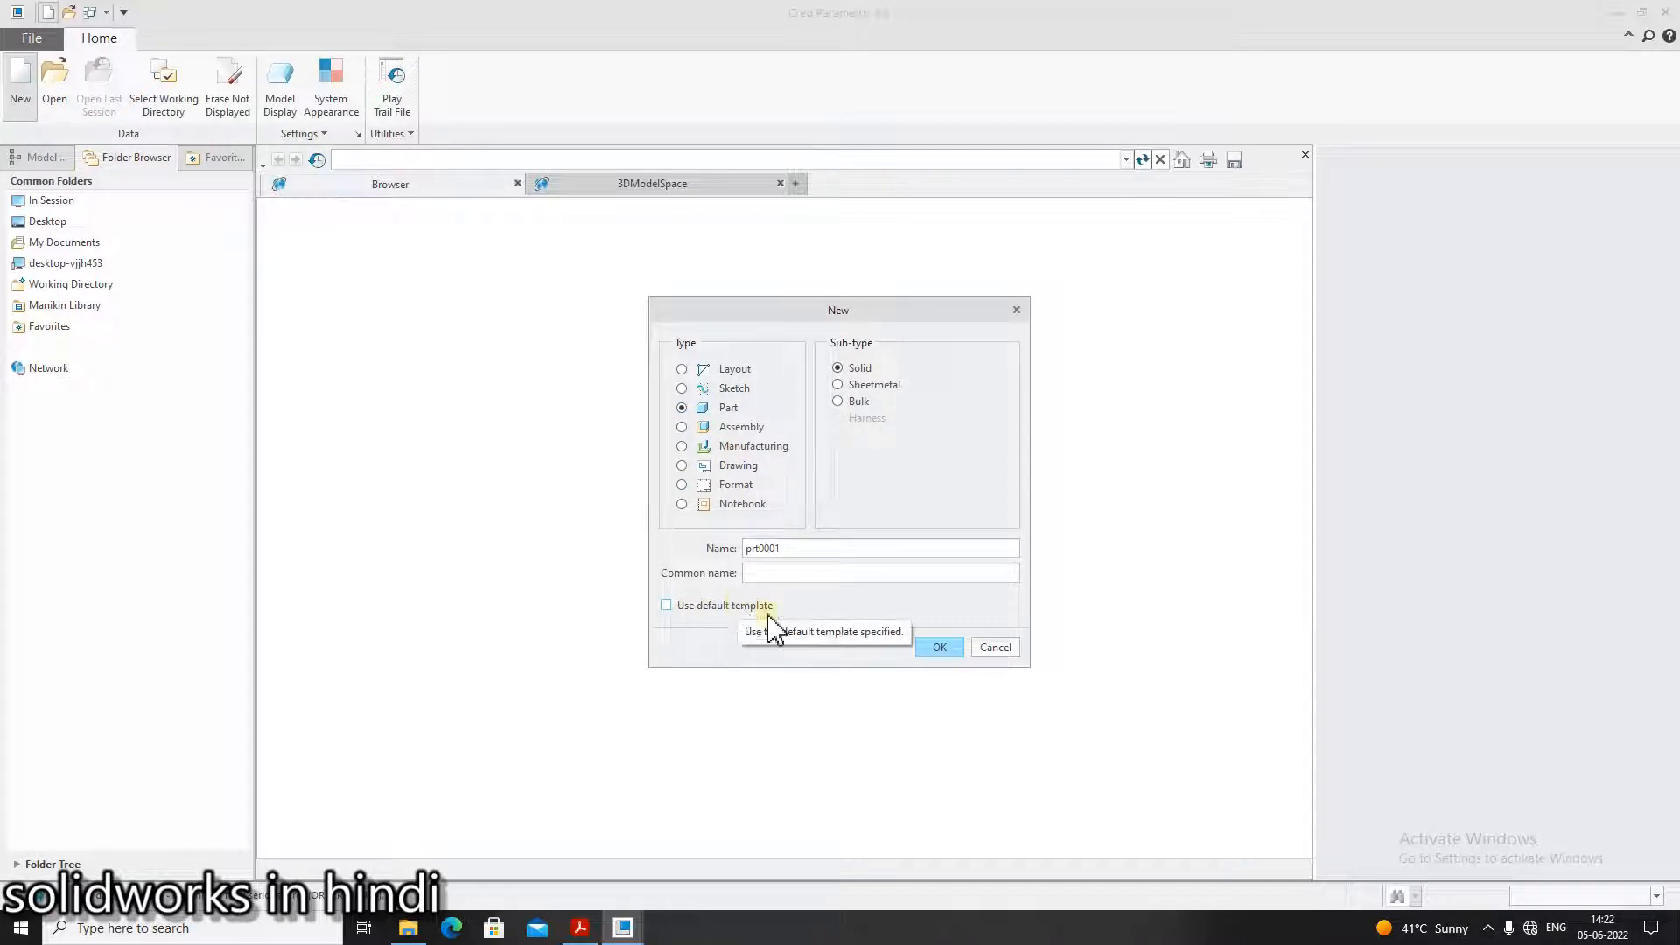
{"action": "left_click", "coordinate": [932, 652]}
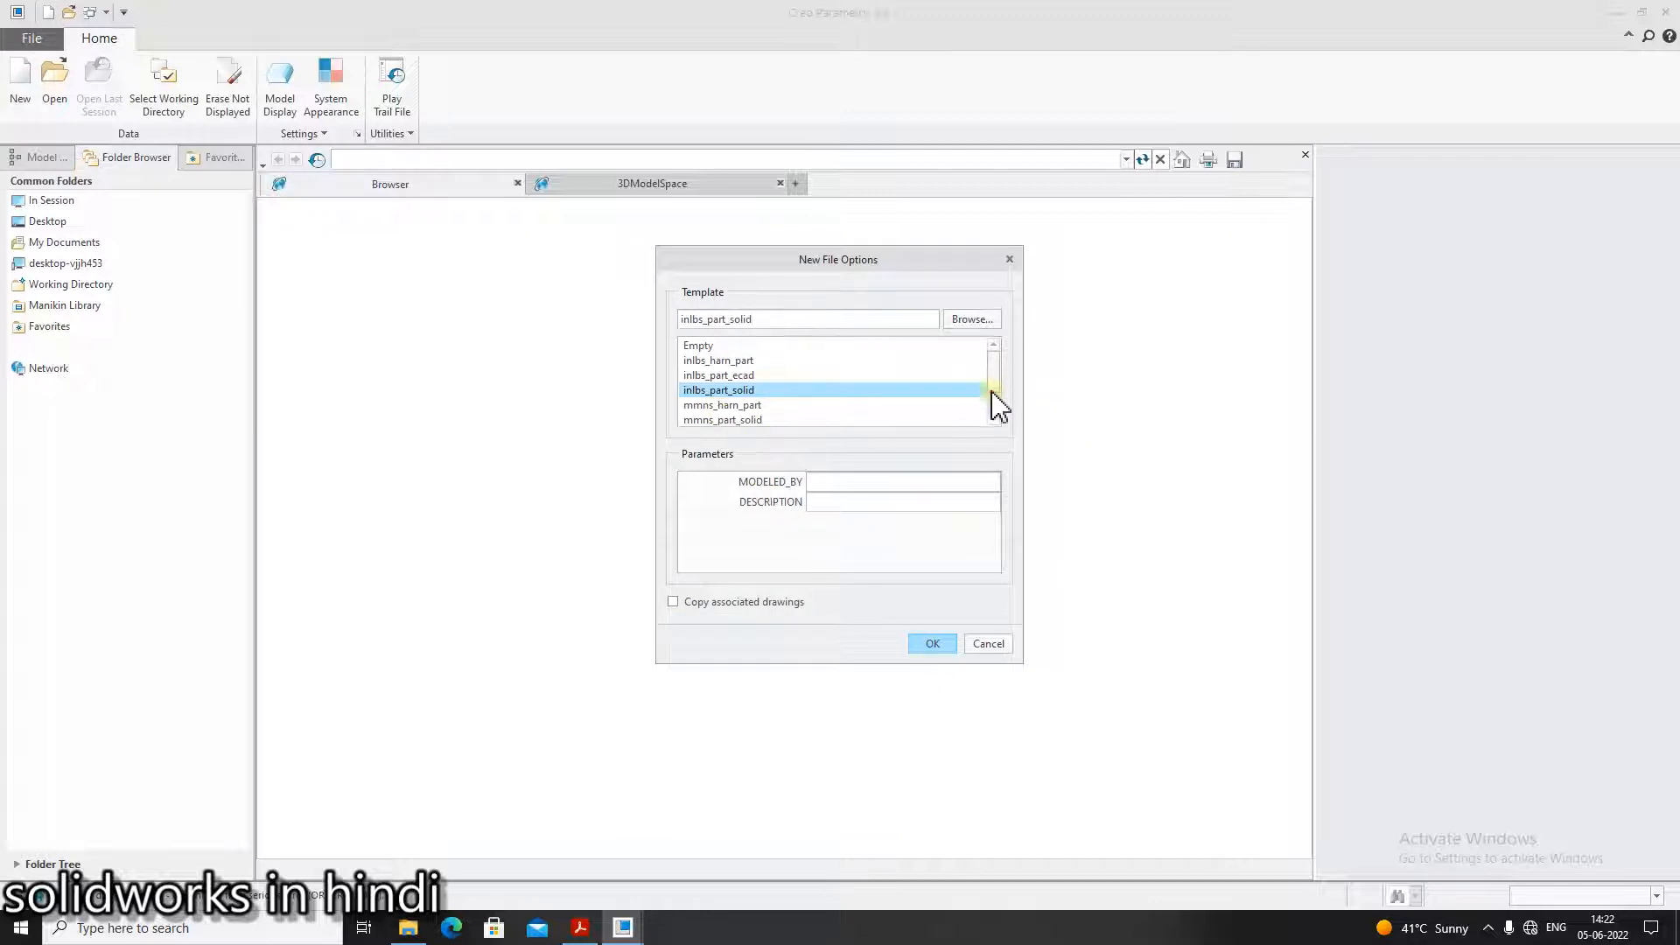
{"action": "scroll", "coordinate": [996, 407], "scroll_direction": "down", "scroll_amount": 1}
{"action": "left_click", "coordinate": [742, 376]}
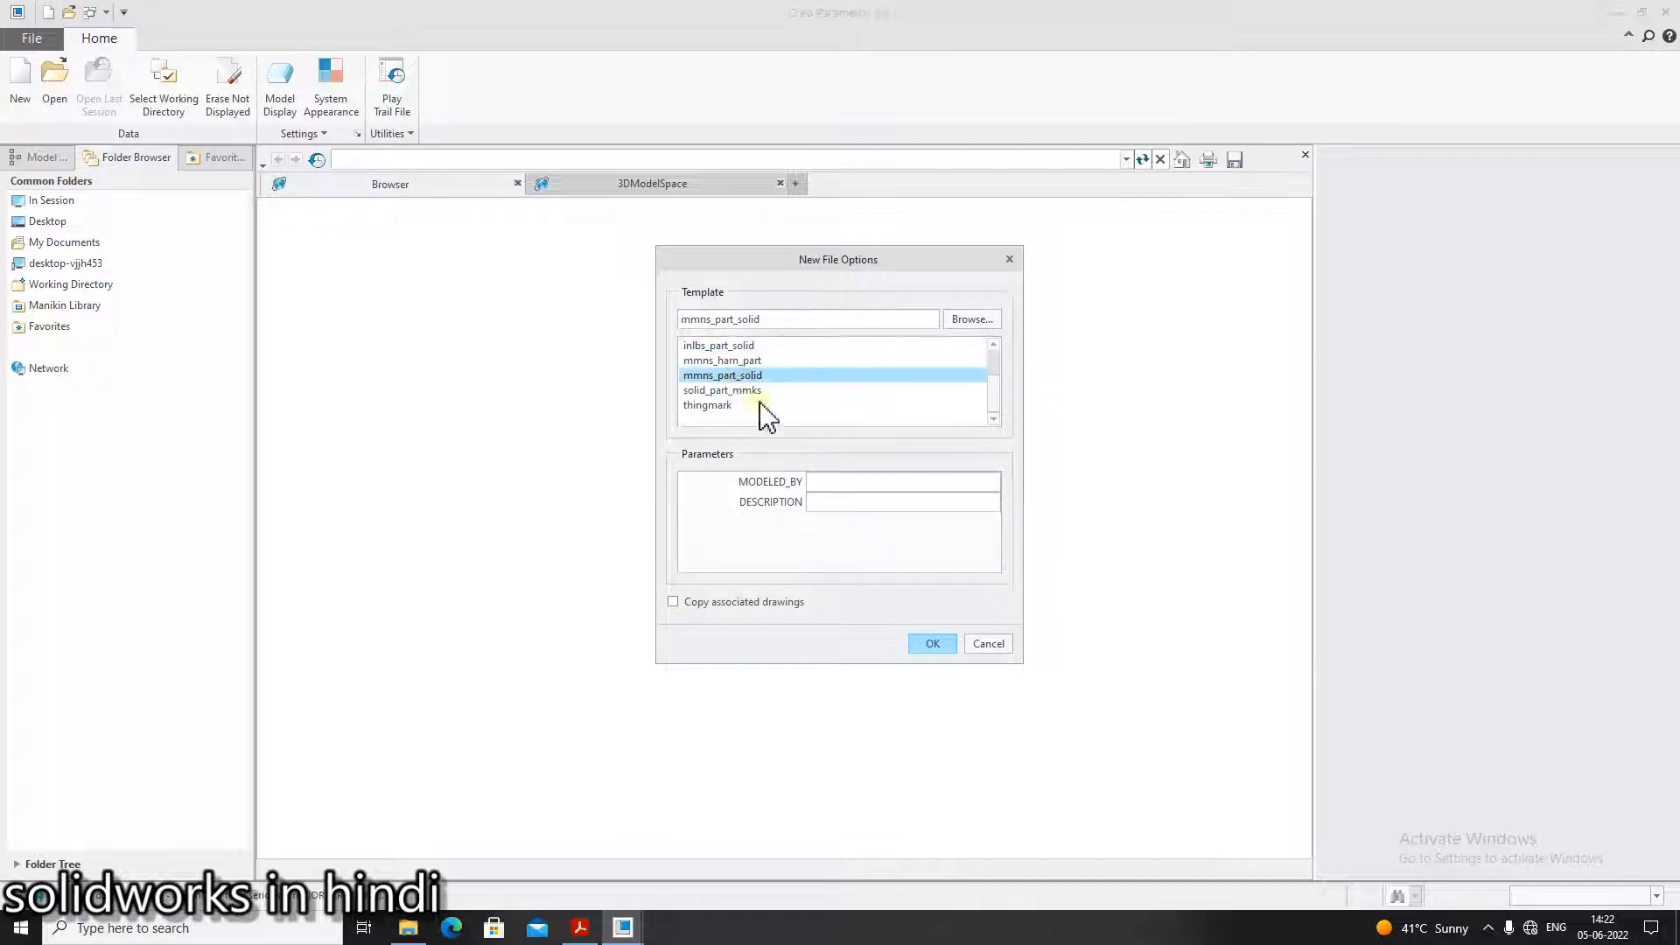
{"action": "left_click", "coordinate": [935, 644]}
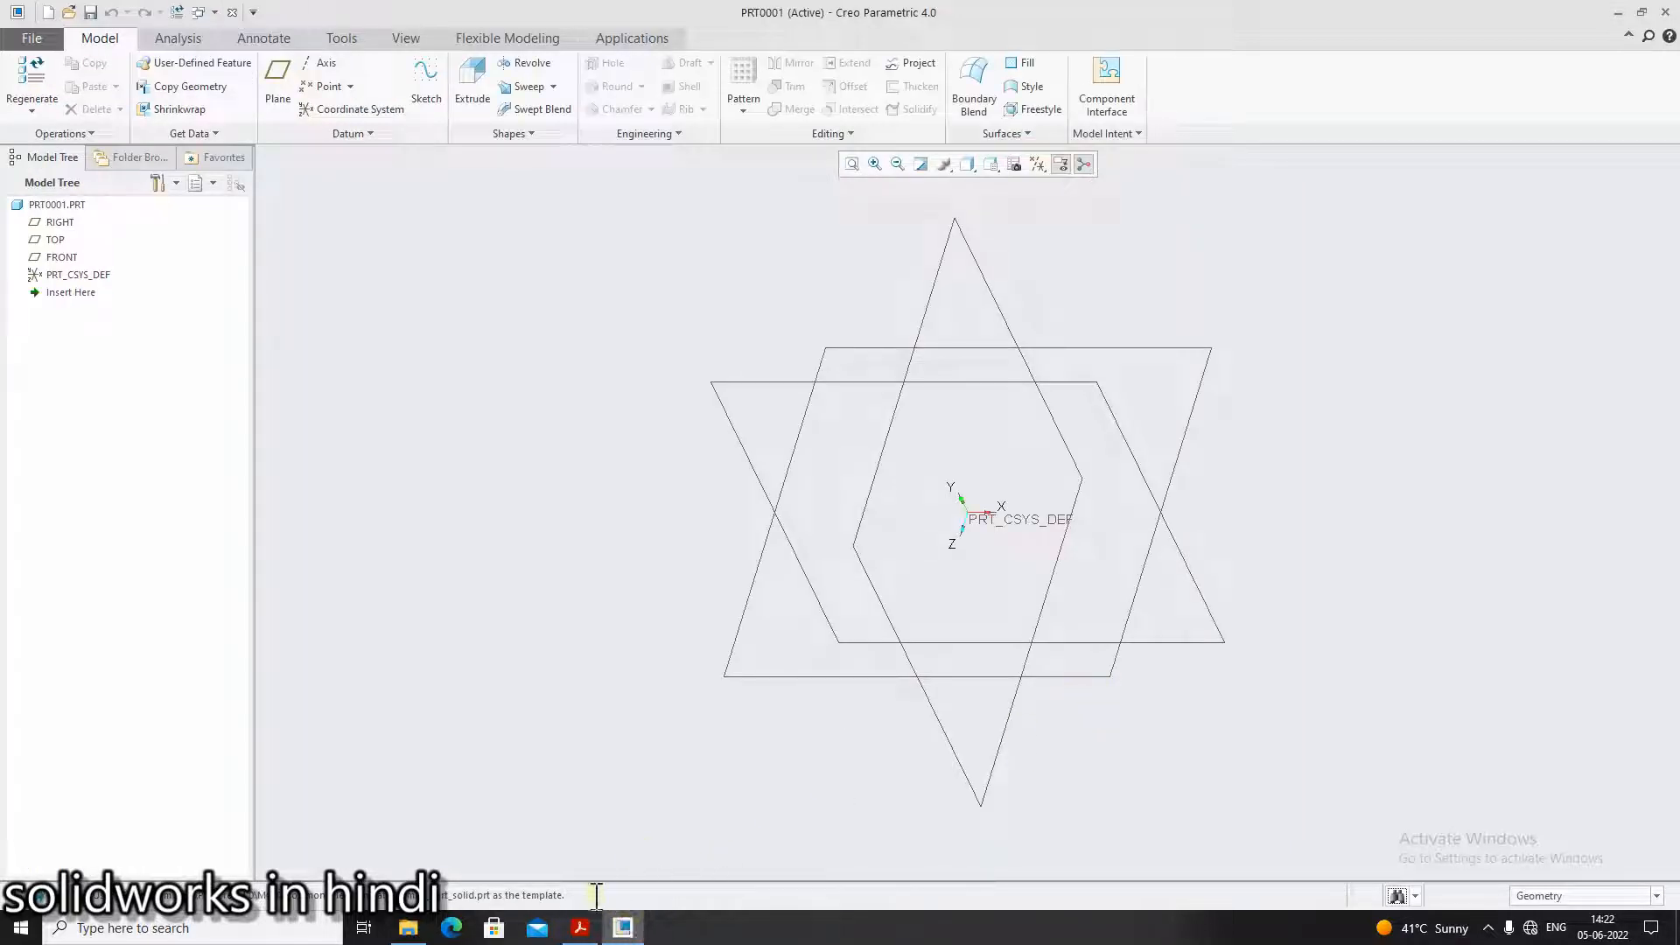
Step: Check the base dimensions in the Figure 10 PDF drawing, then open a new sketch on the TOP plane in Creo
{"action": "left_click", "coordinate": [578, 932]}
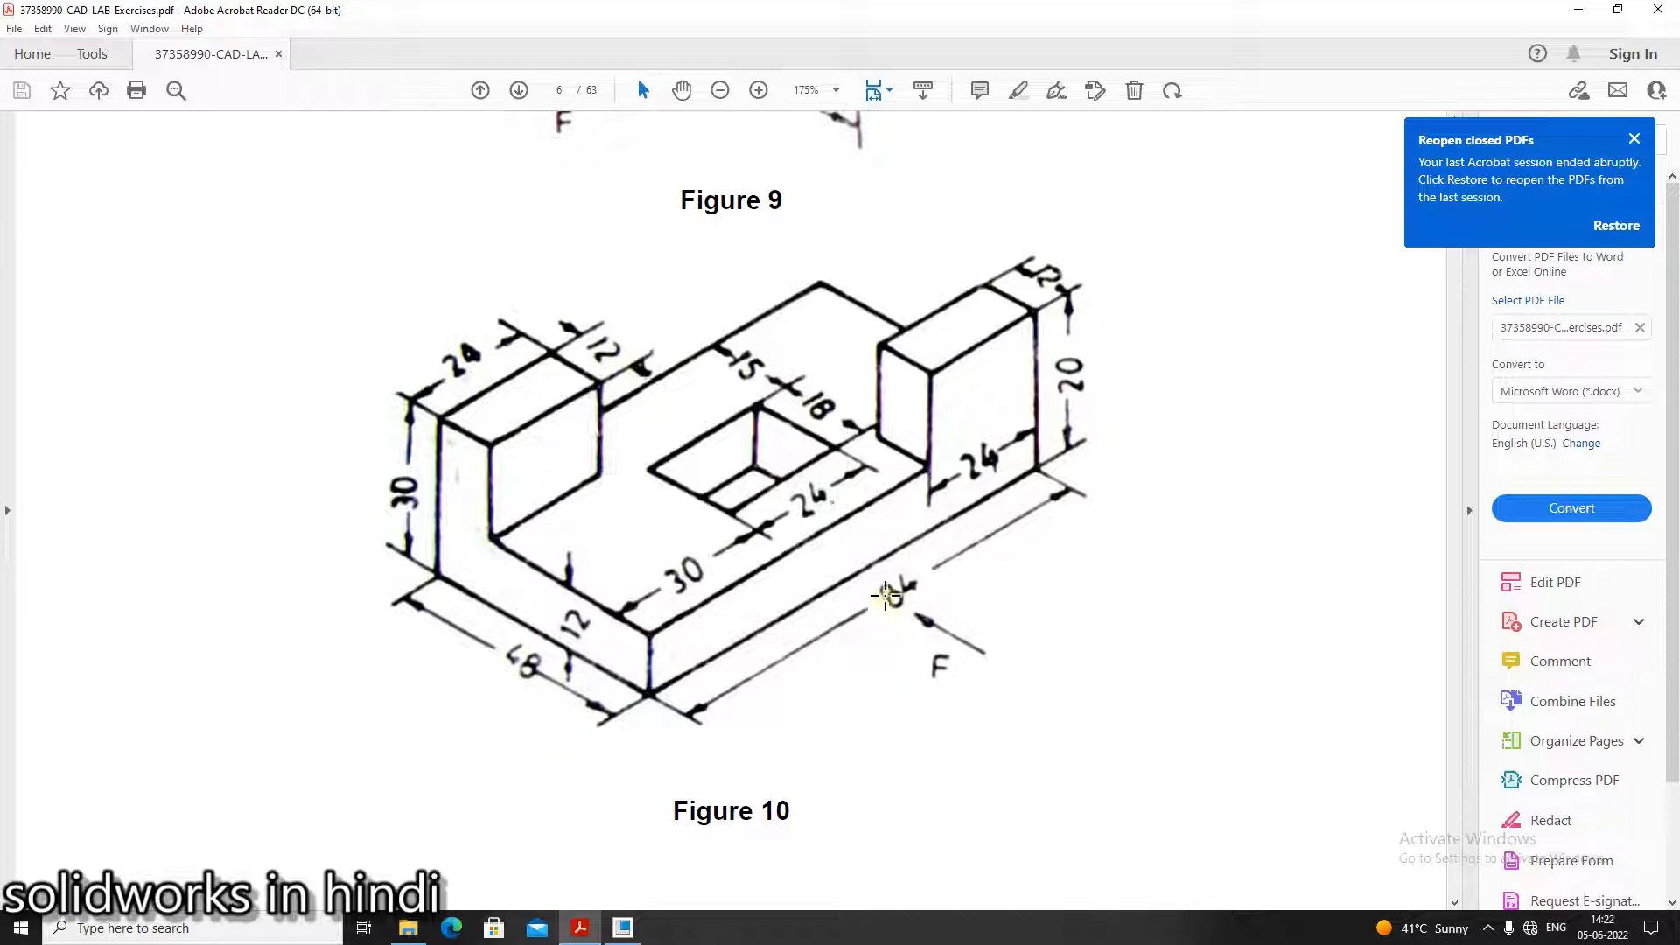
{"action": "left_click", "coordinate": [622, 927]}
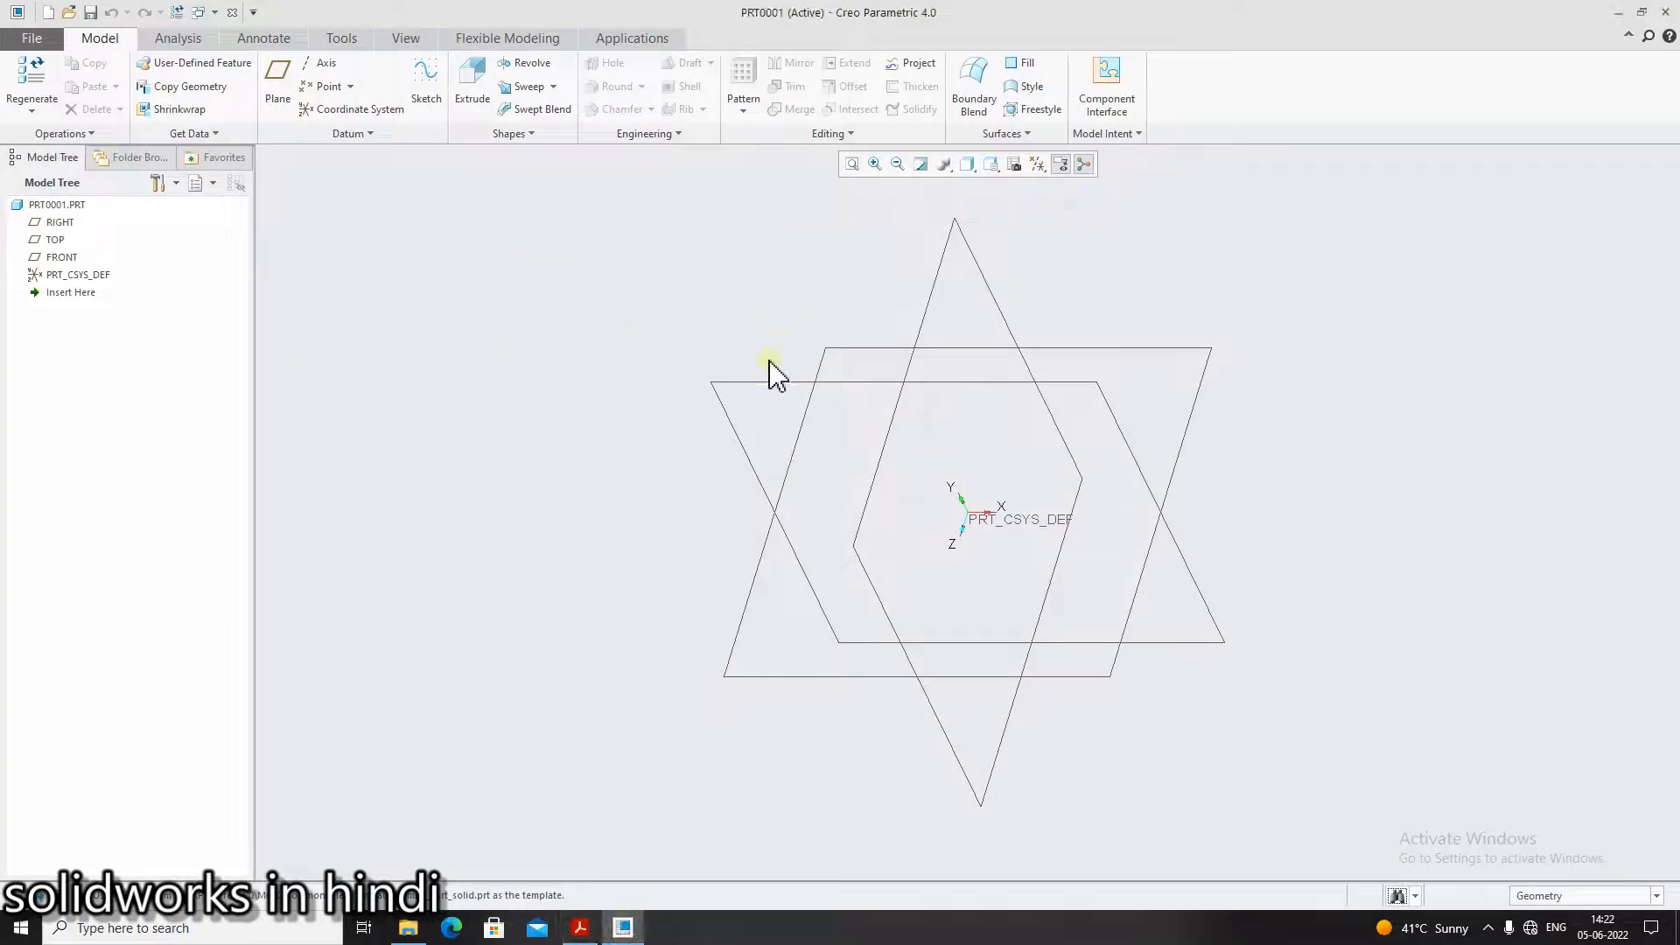
{"action": "left_click", "coordinate": [762, 385]}
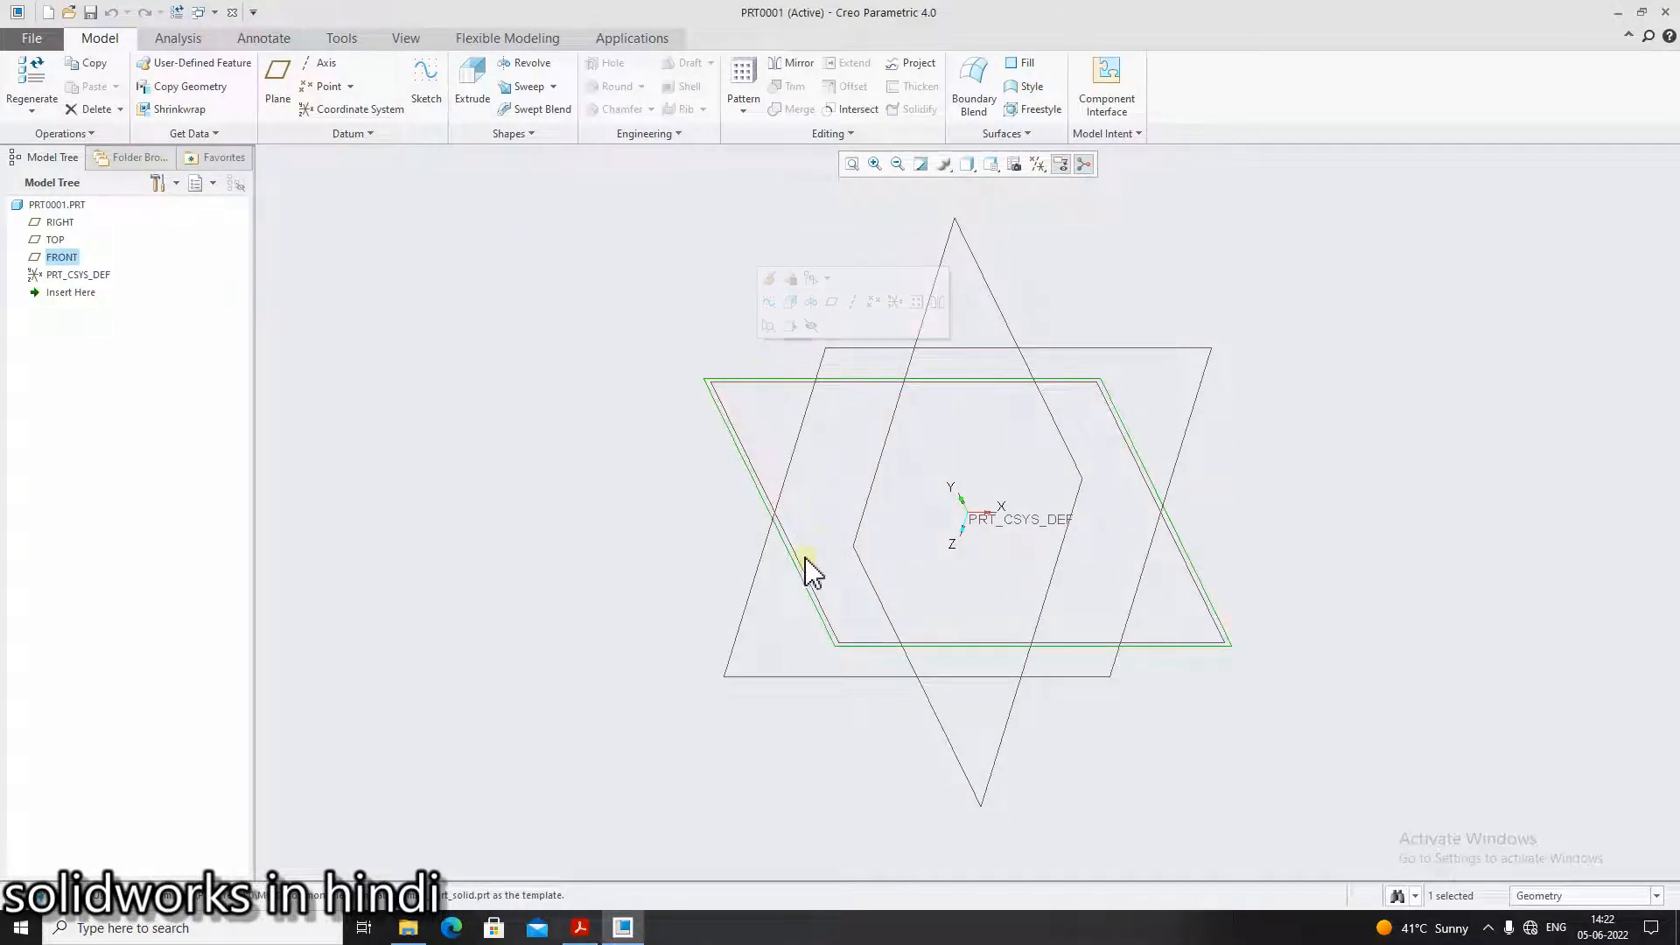
{"action": "left_click", "coordinate": [753, 684]}
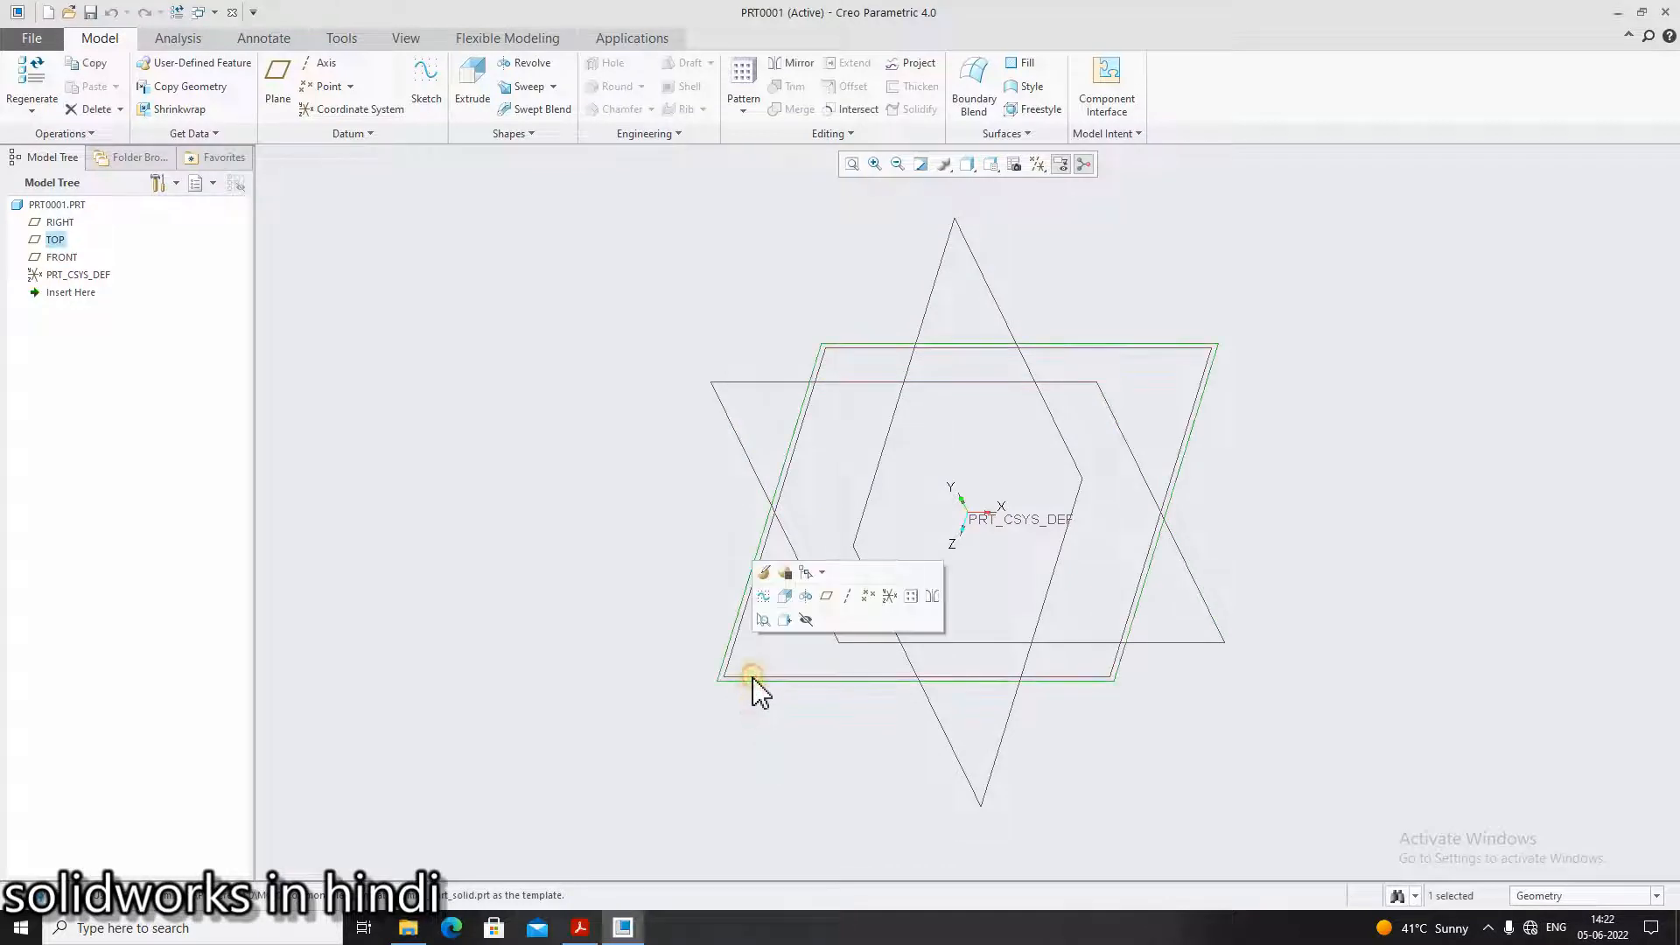
{"action": "left_click", "coordinate": [764, 618]}
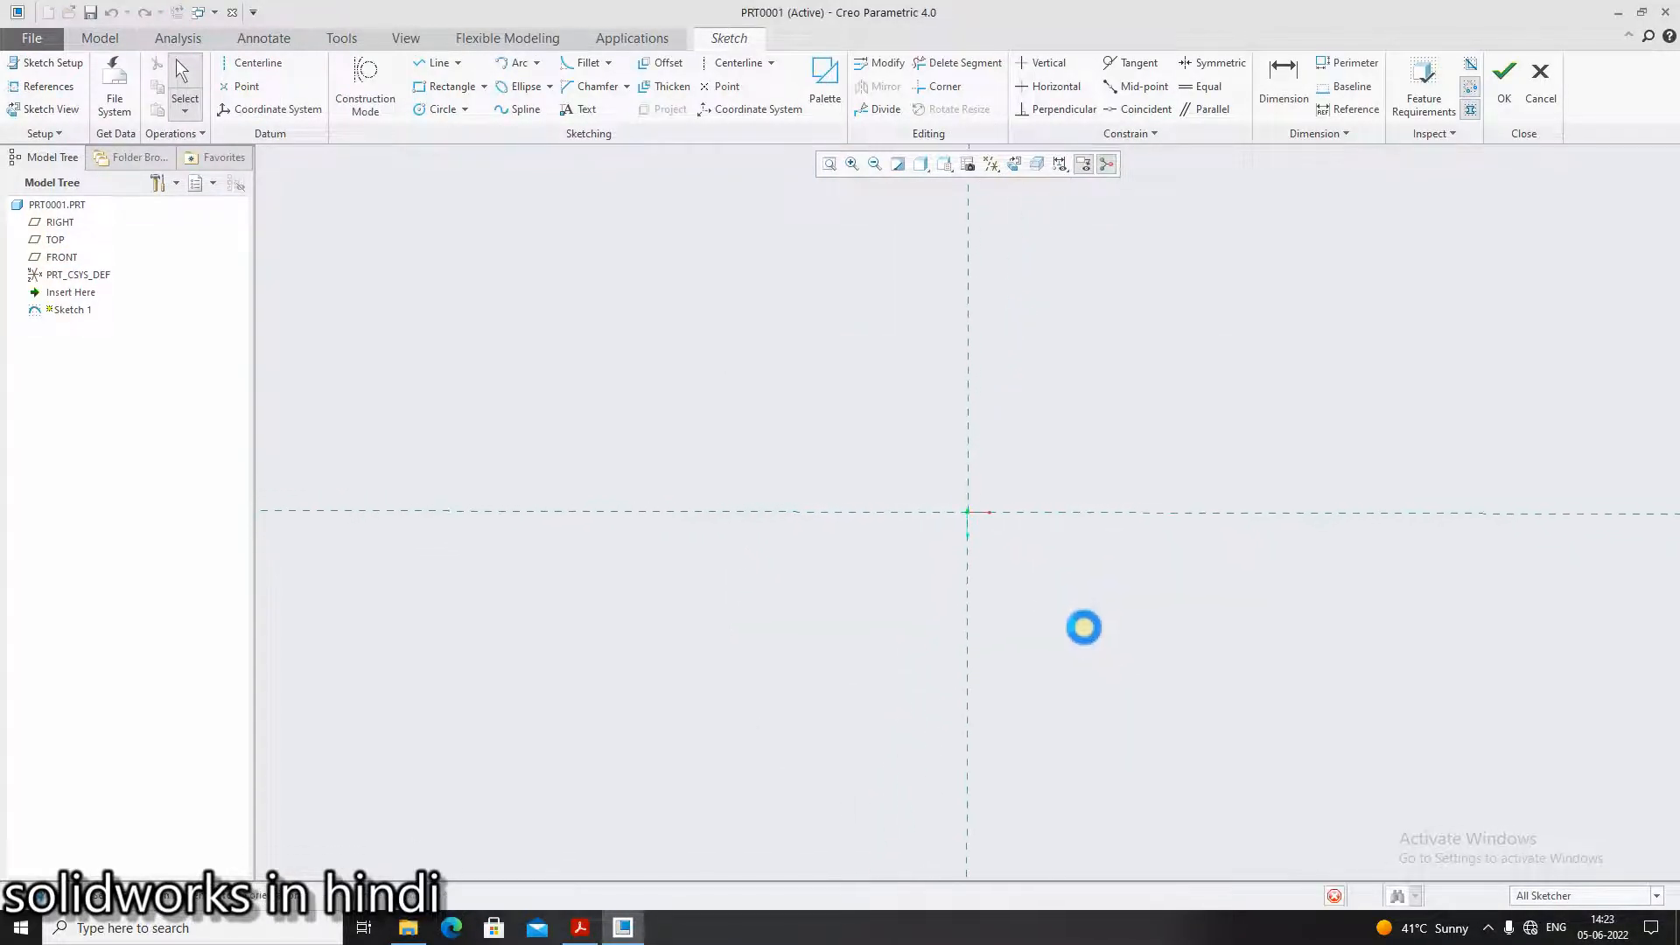
Step: Consult the PDF drawing, then sketch a rectangle about 355 by 186 mm with one corner at the origin in Creo
{"action": "left_click", "coordinate": [580, 928]}
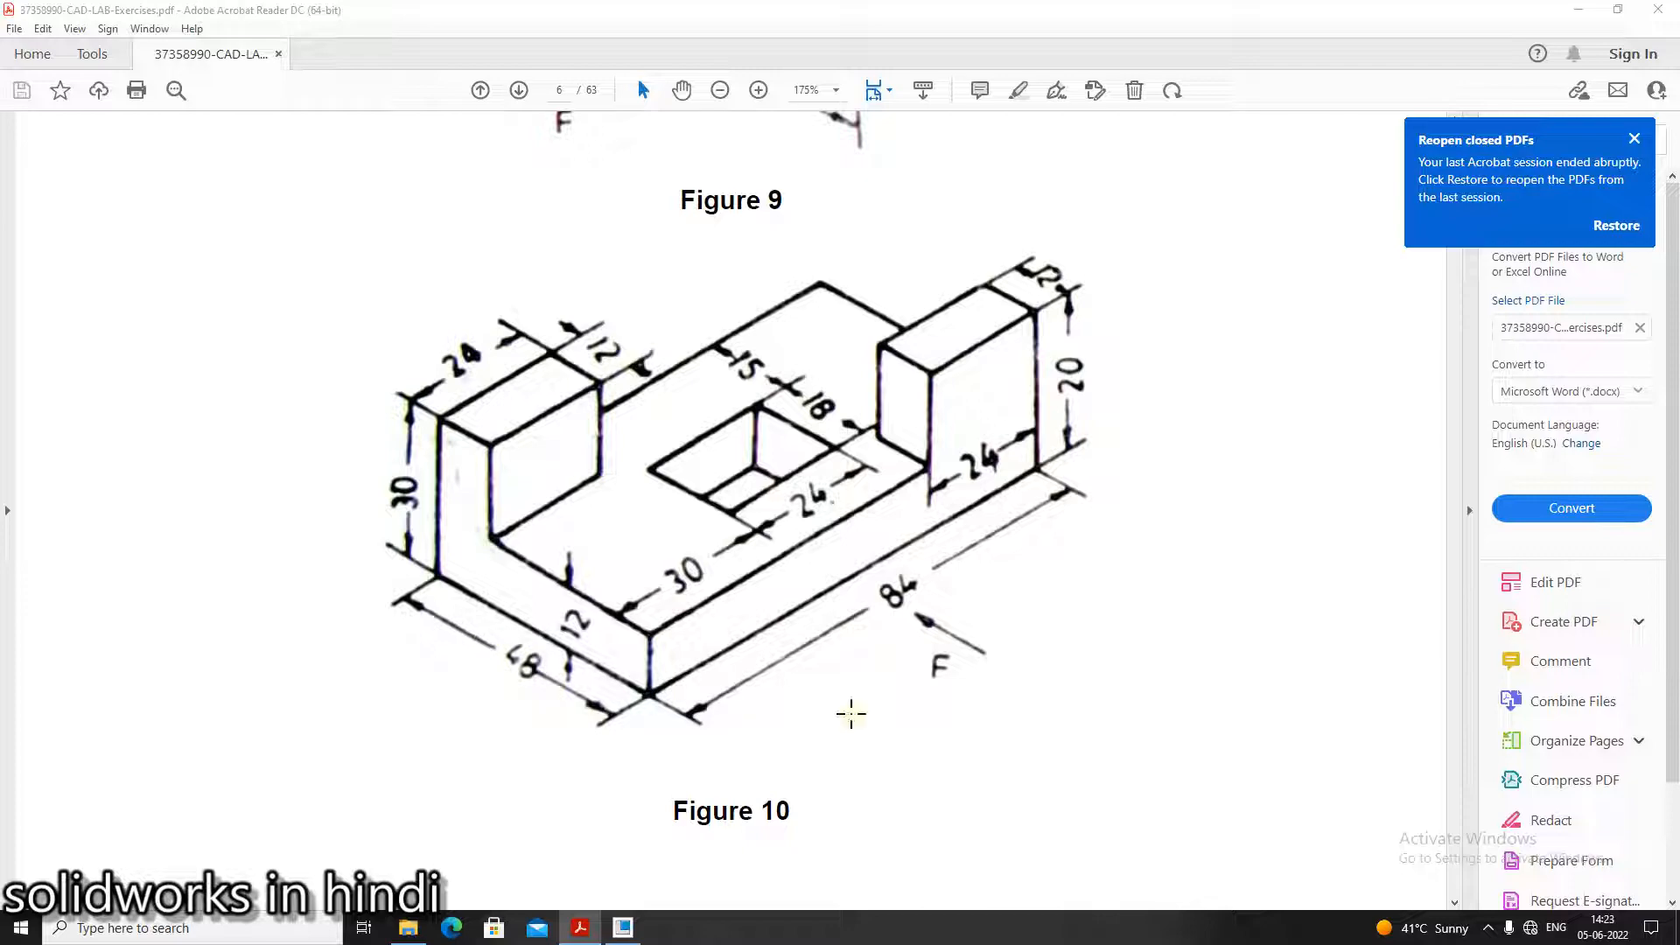
{"action": "left_click", "coordinate": [581, 930]}
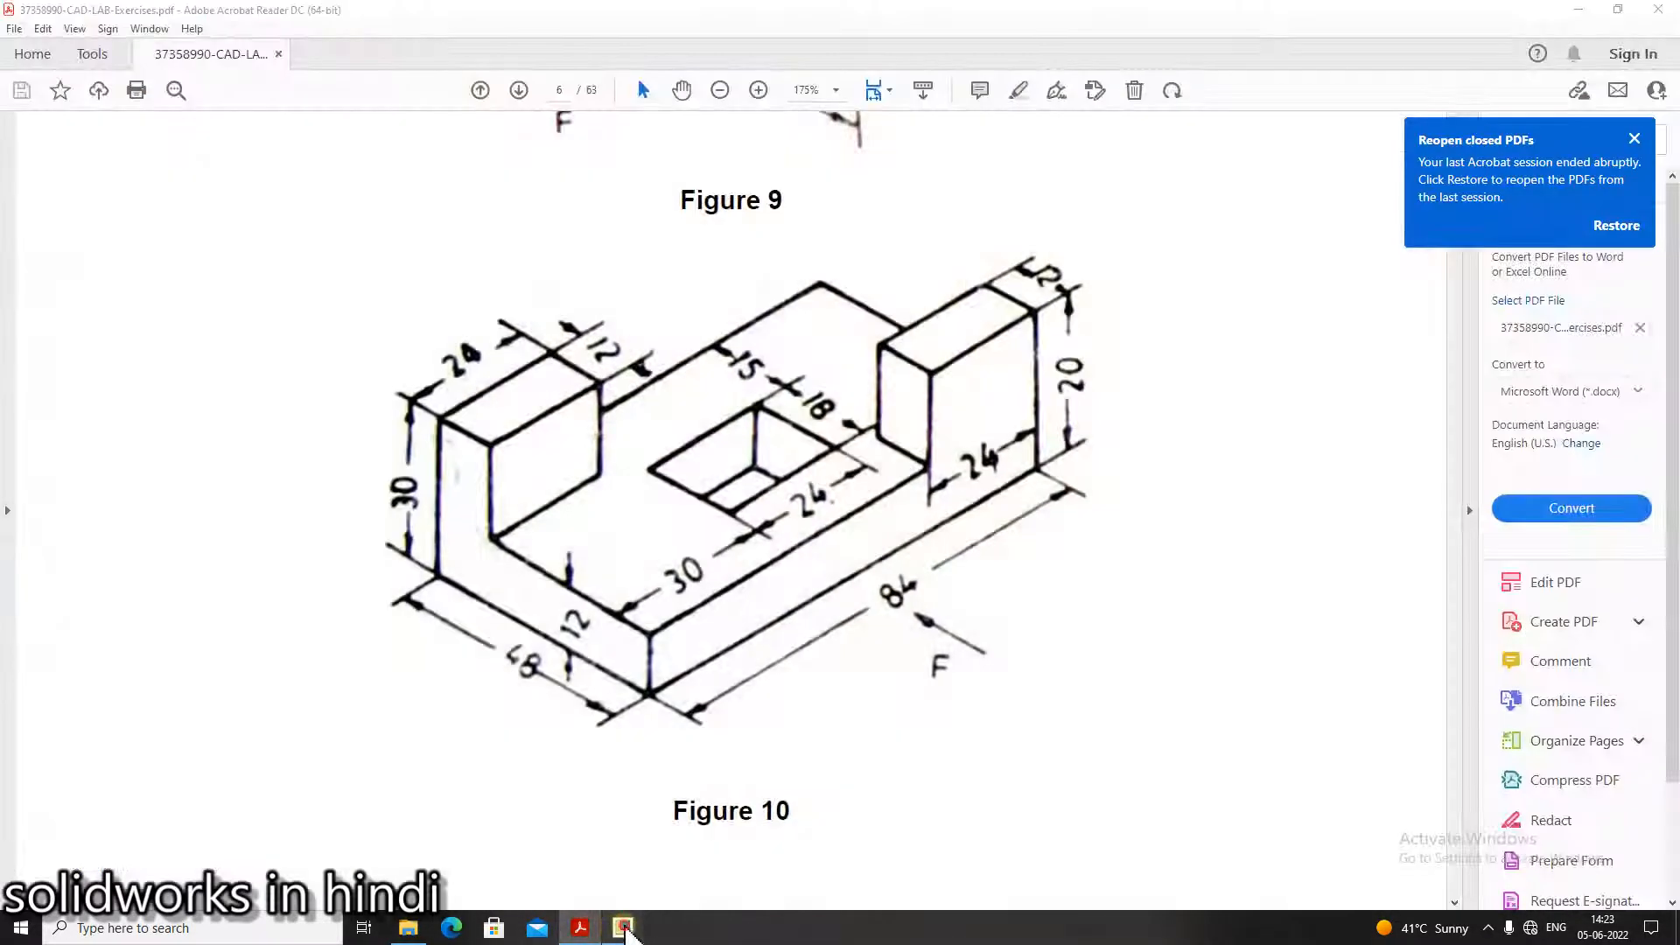
{"action": "left_click", "coordinate": [622, 927]}
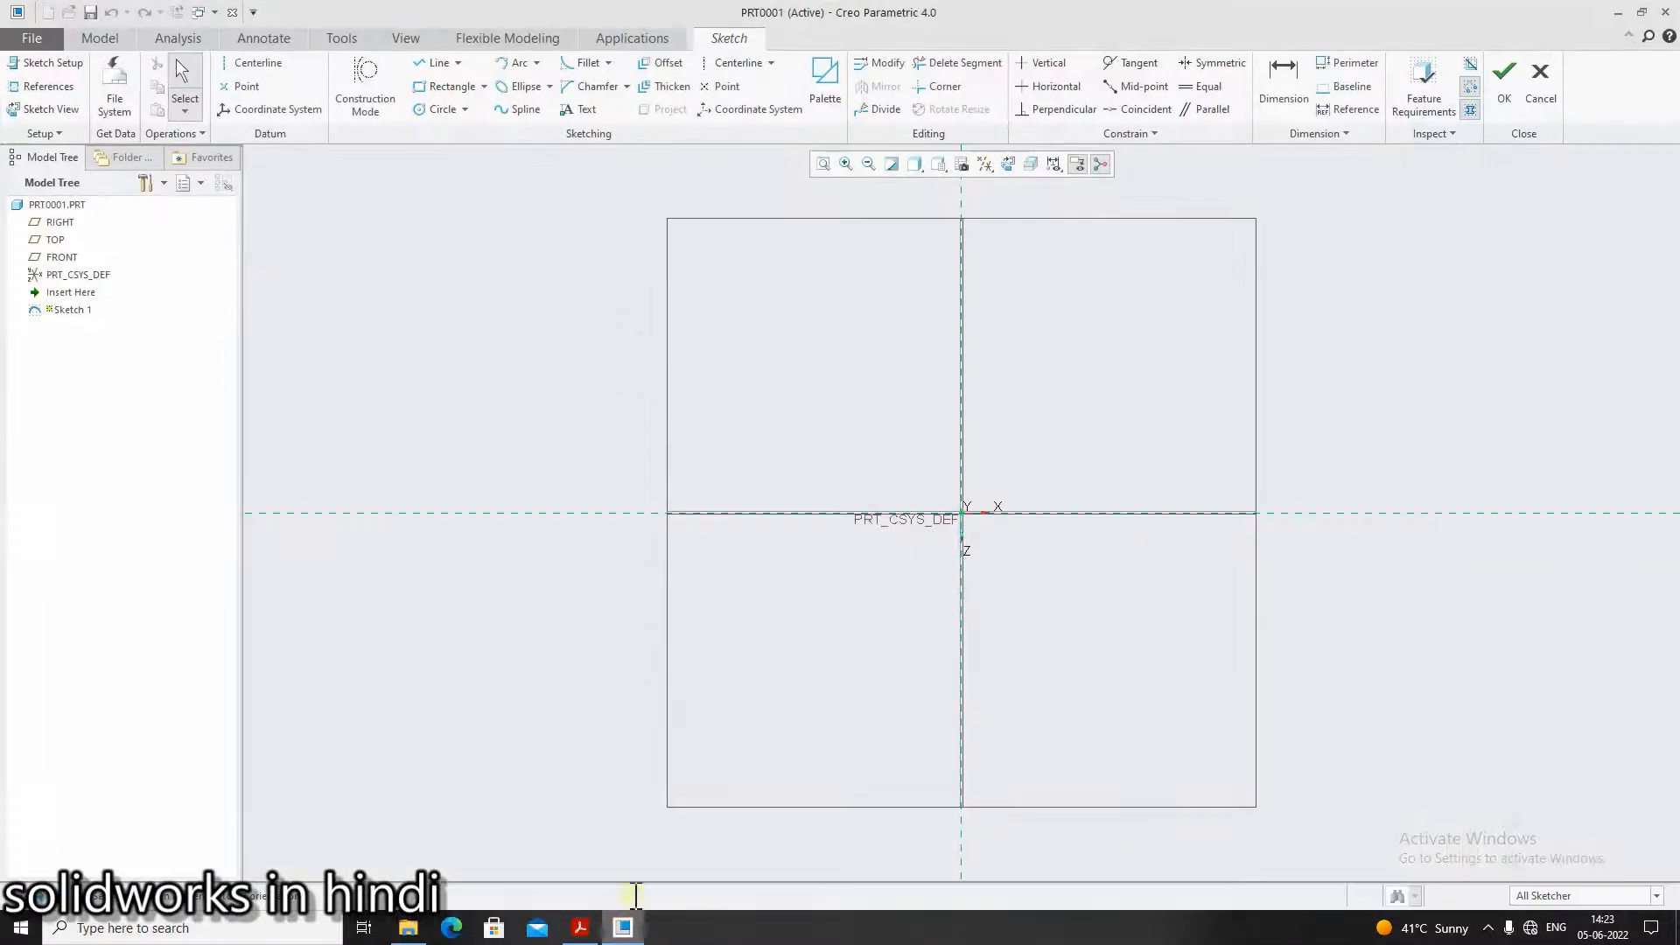
{"action": "left_click", "coordinate": [437, 87]}
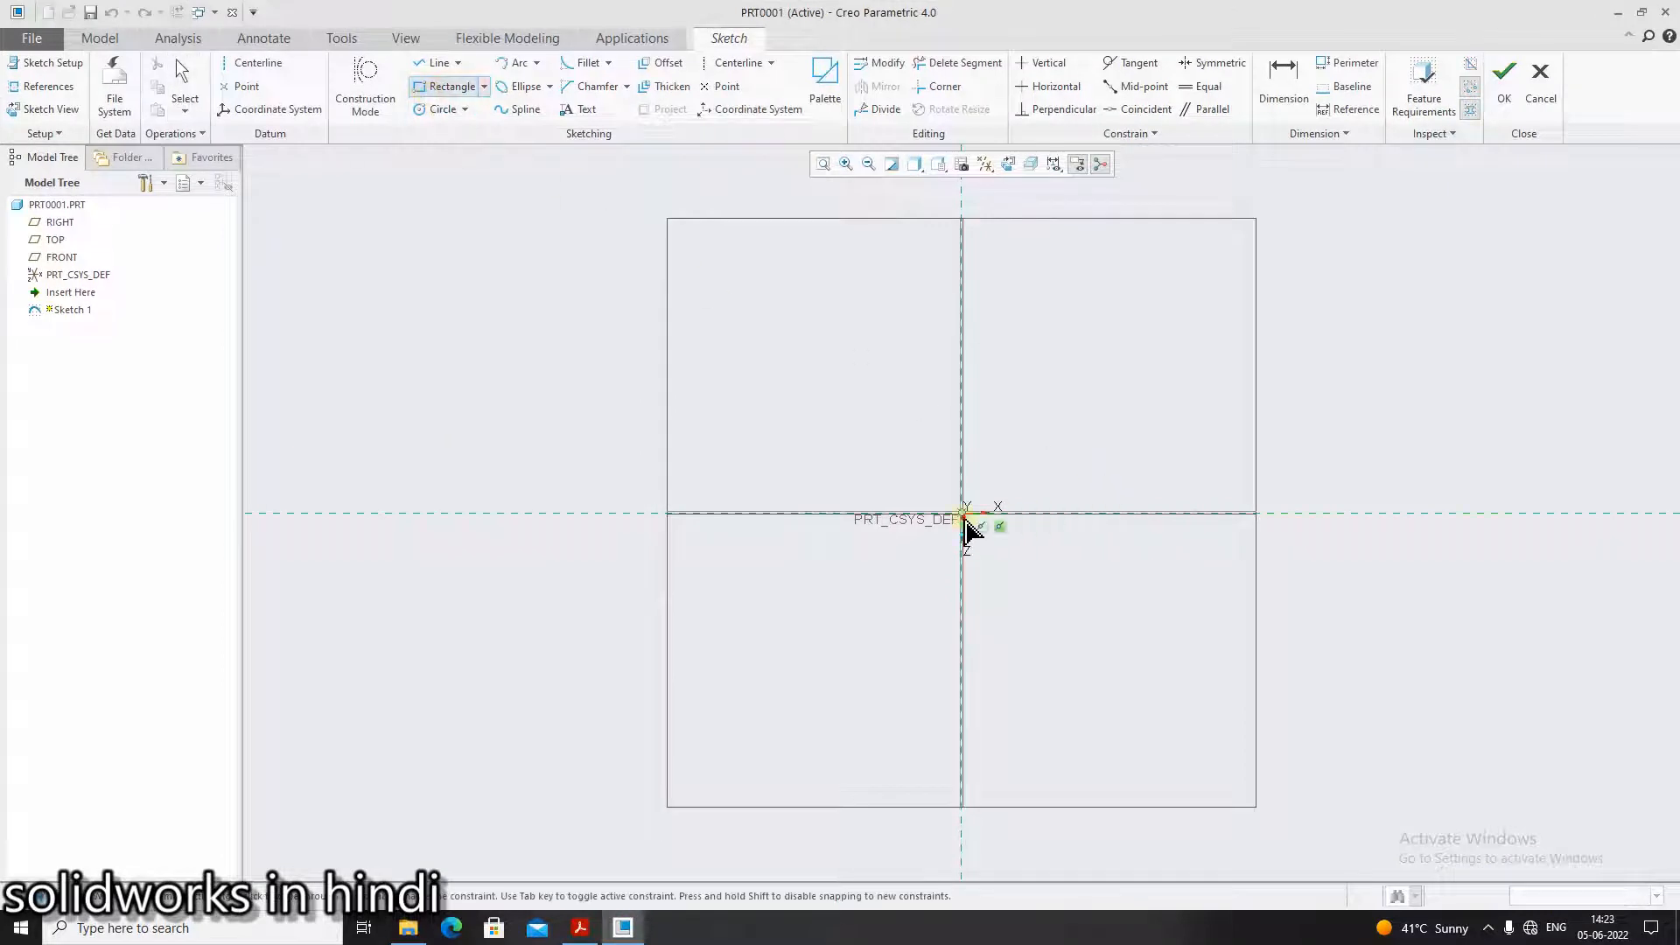
{"action": "left_click", "coordinate": [961, 513]}
{"action": "left_click", "coordinate": [1373, 298]}
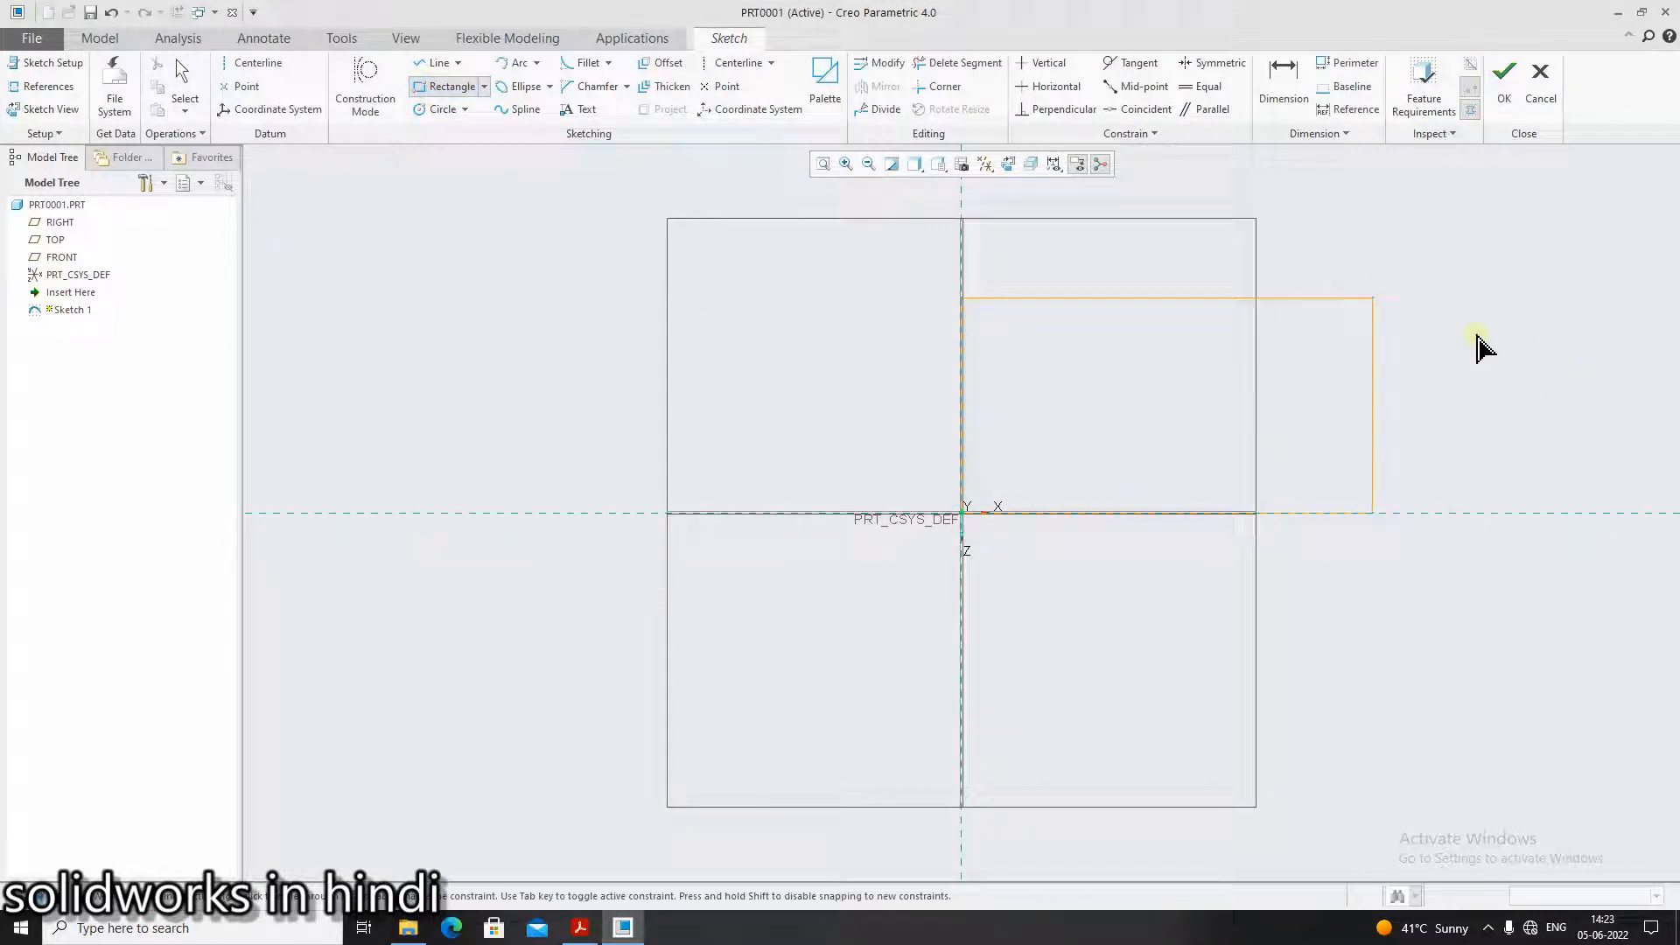
Step: Set the rectangle's horizontal dimension to 48 mm
{"action": "left_click", "coordinate": [1293, 98]}
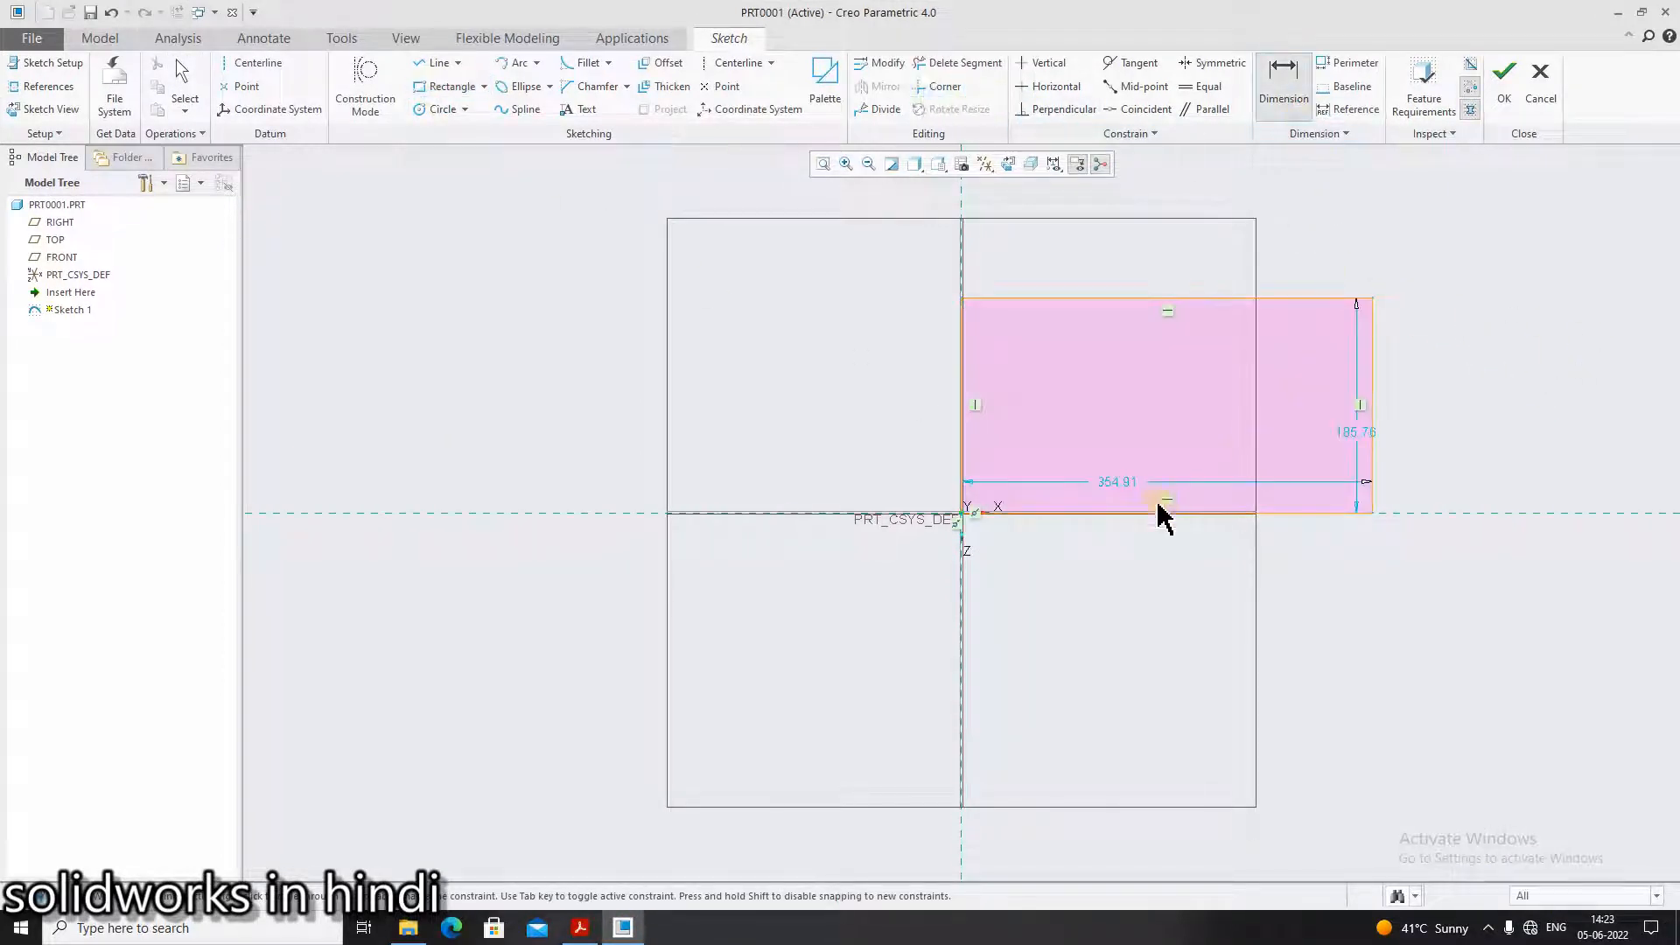
{"action": "double_click", "coordinate": [1118, 484]}
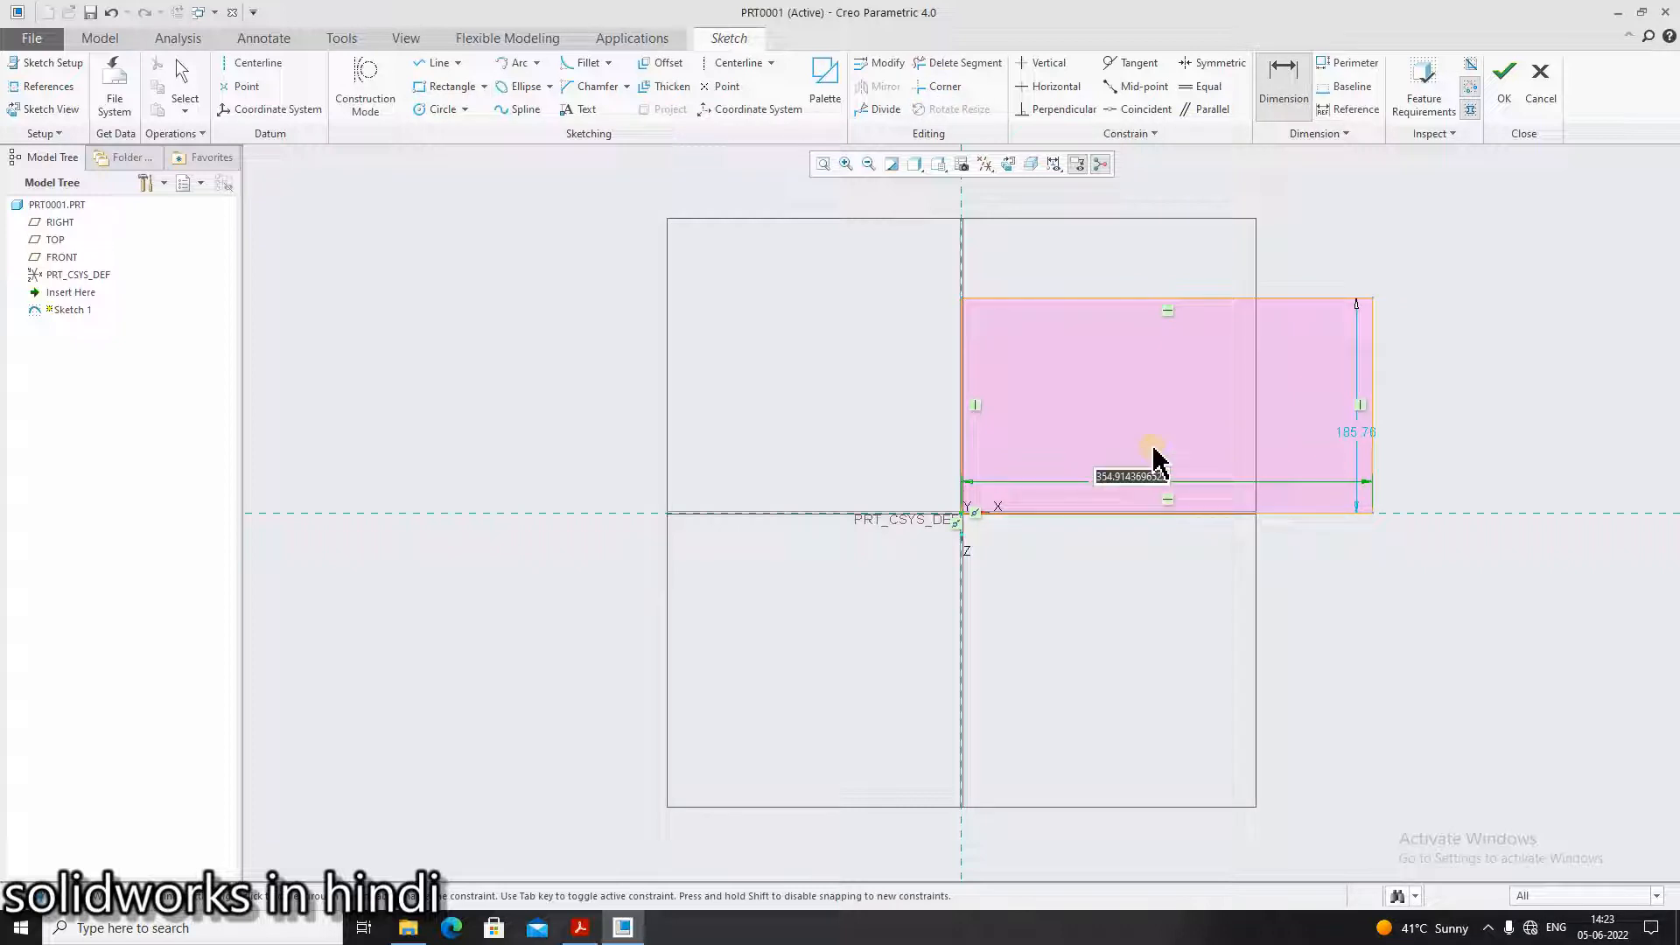
{"action": "type", "text": "48"}
{"action": "key", "text": "Return"}
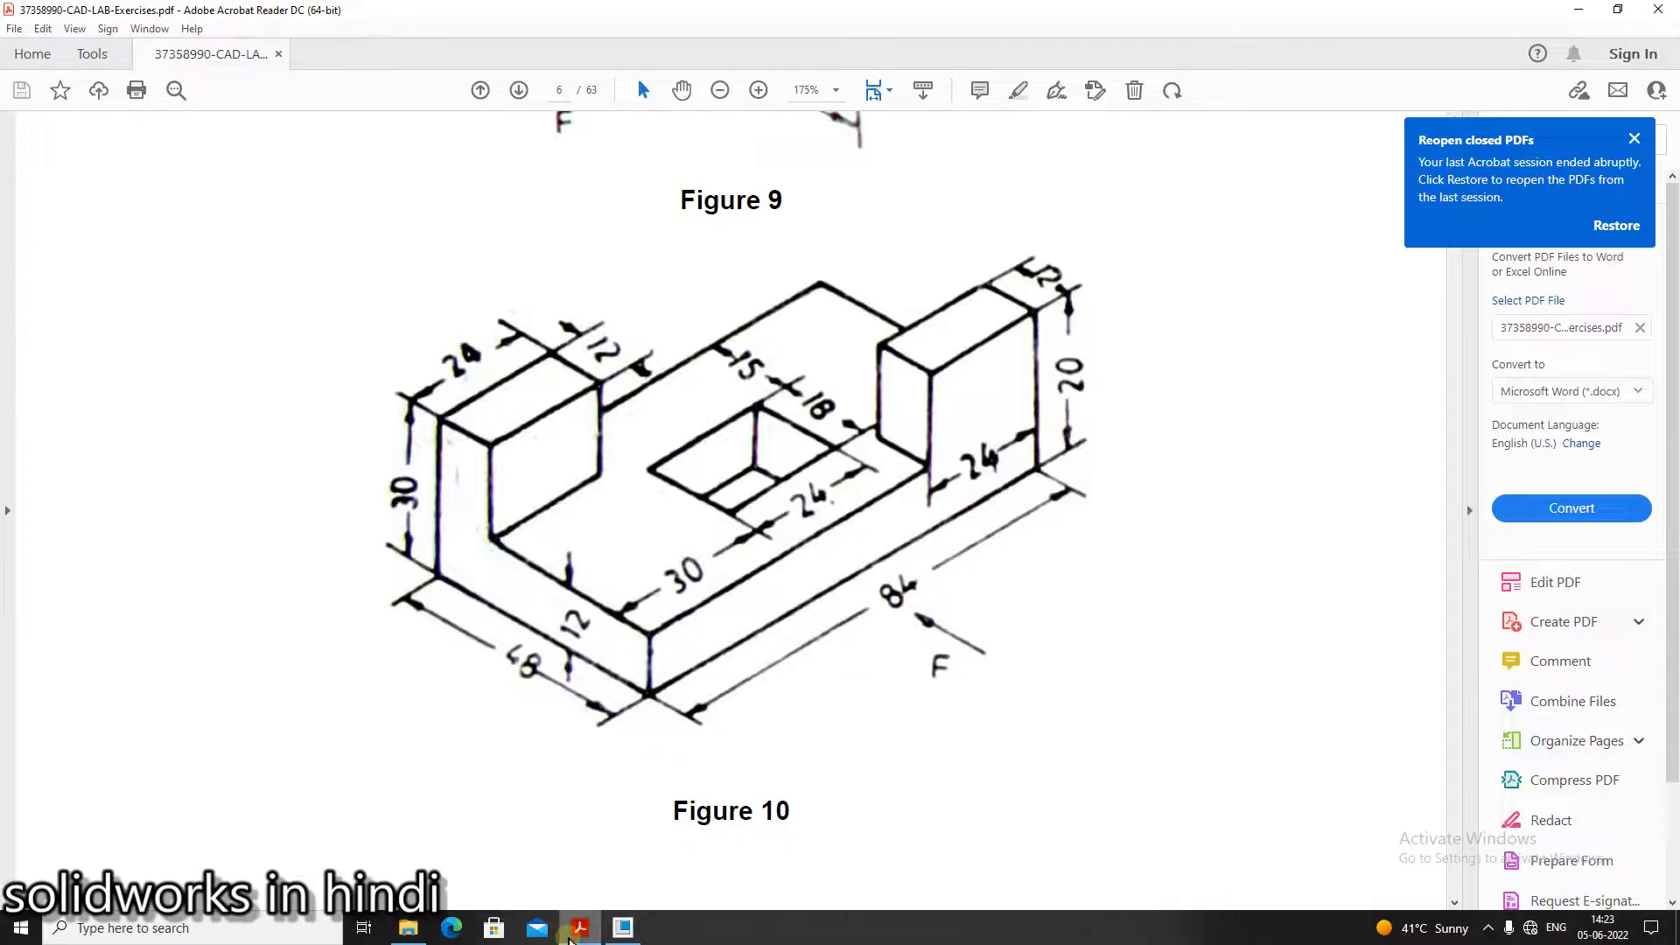
Step: Recheck the base length in the PDF drawing and set the rectangle's horizontal dimension to 84 mm
{"action": "left_click", "coordinate": [577, 929]}
{"action": "double_click", "coordinate": [956, 717]}
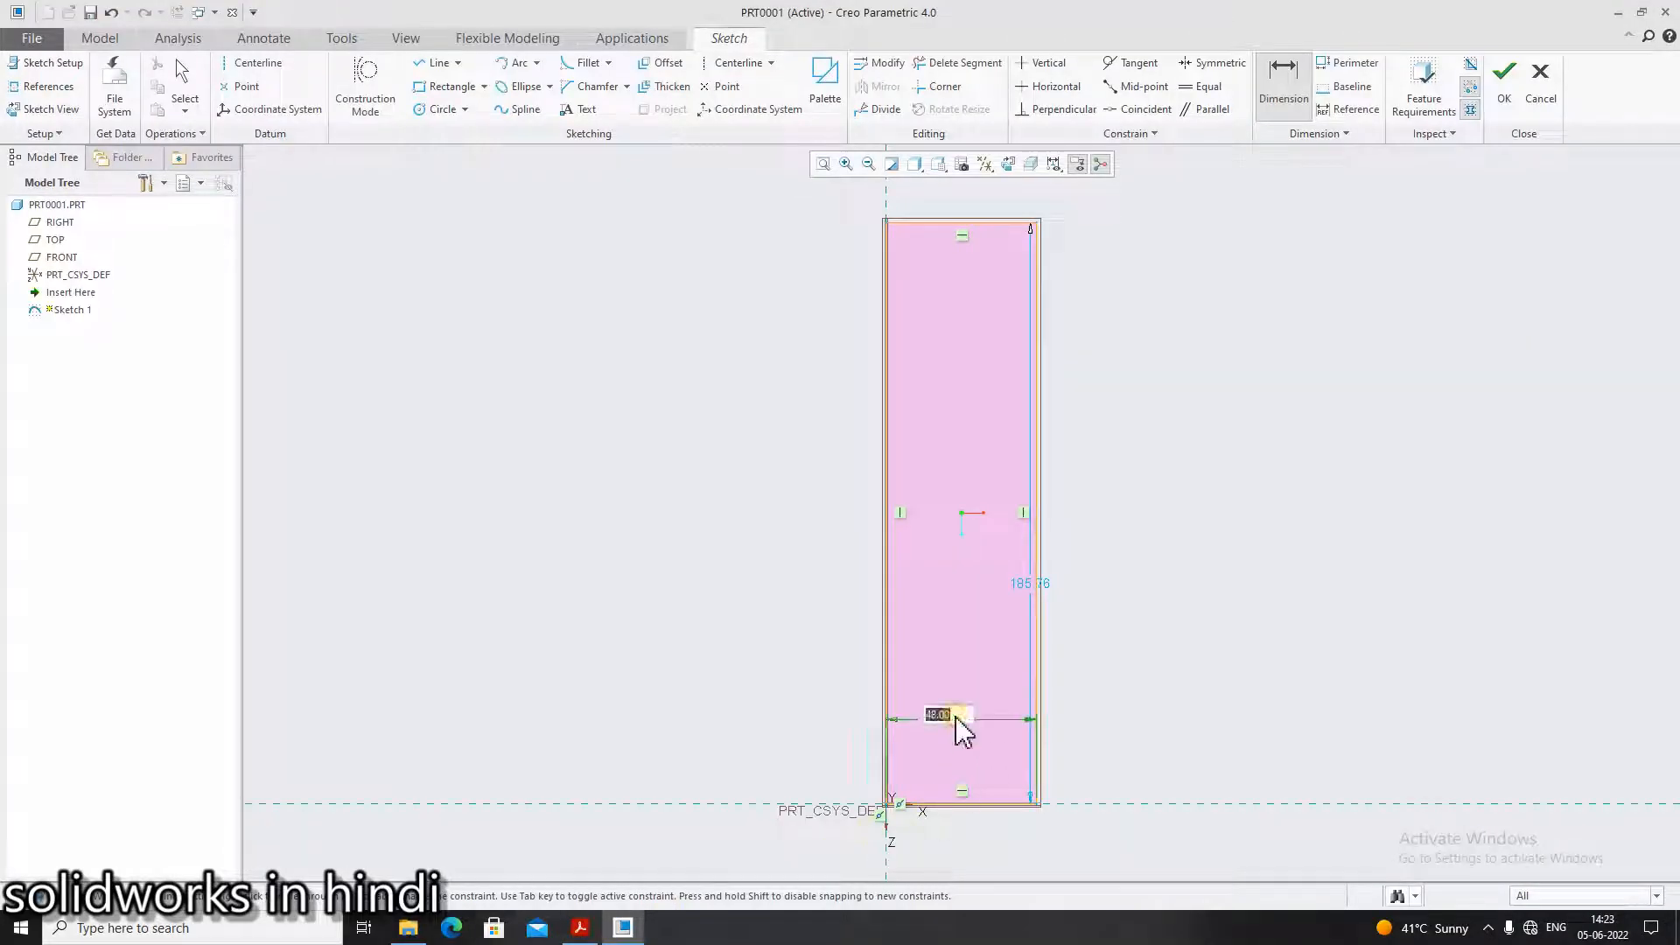
{"action": "type", "text": "84"}
{"action": "key", "text": "Return"}
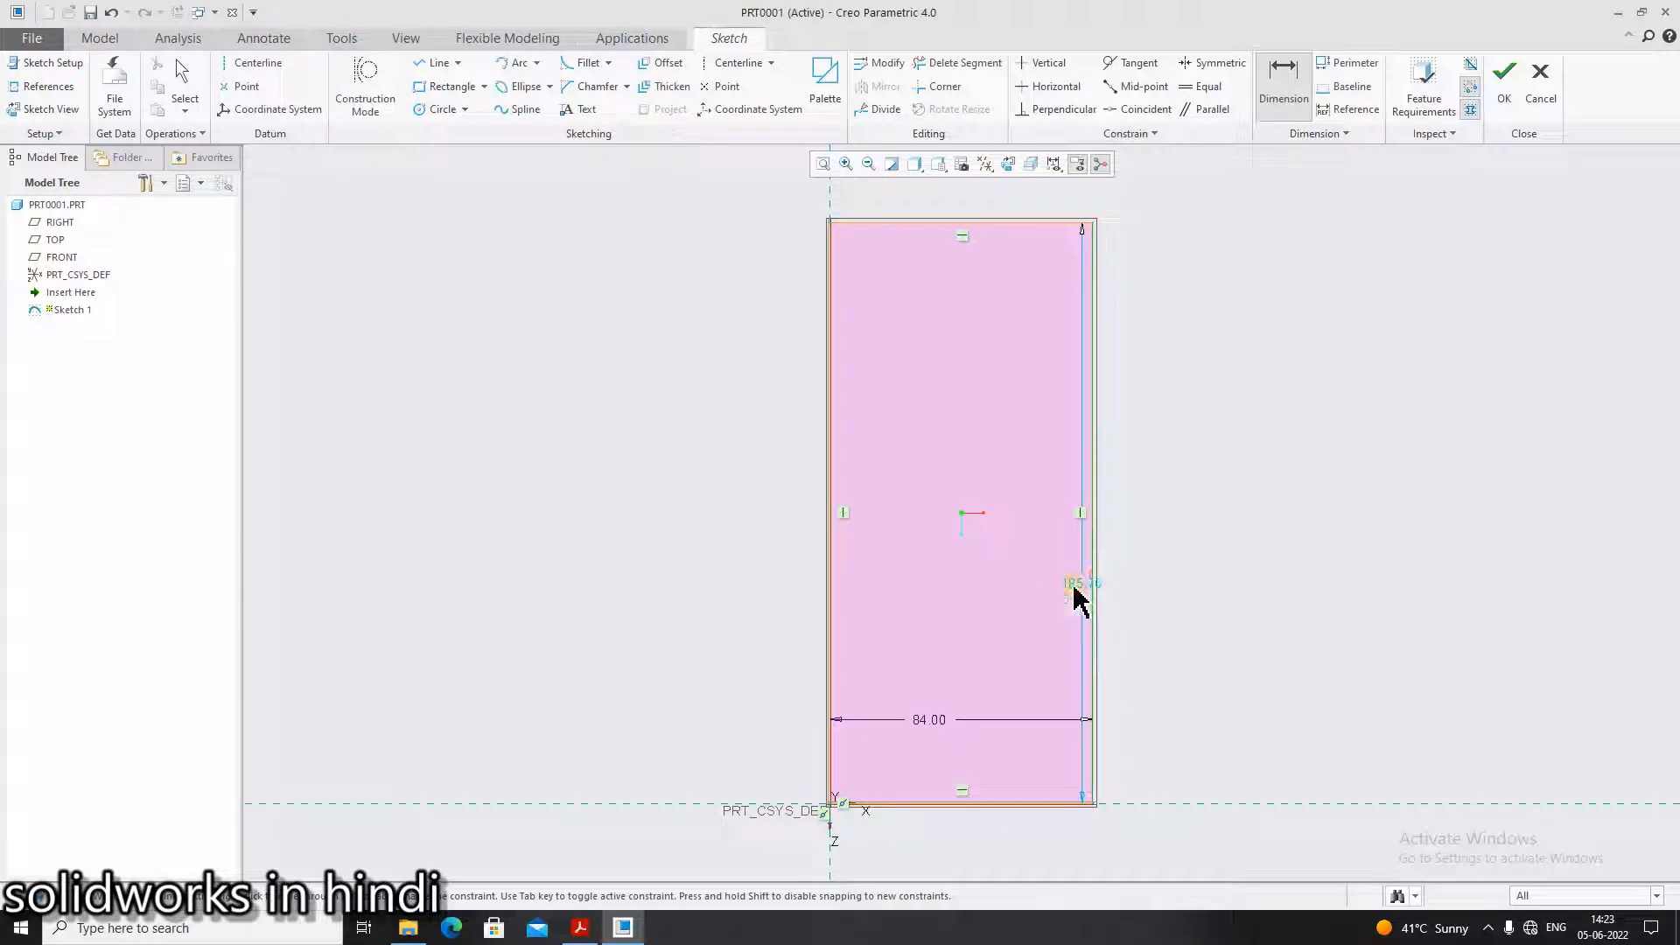
Step: Set the rectangle's vertical dimension to 48 mm
{"action": "scroll", "coordinate": [1075, 588], "scroll_direction": "up", "scroll_amount": 1}
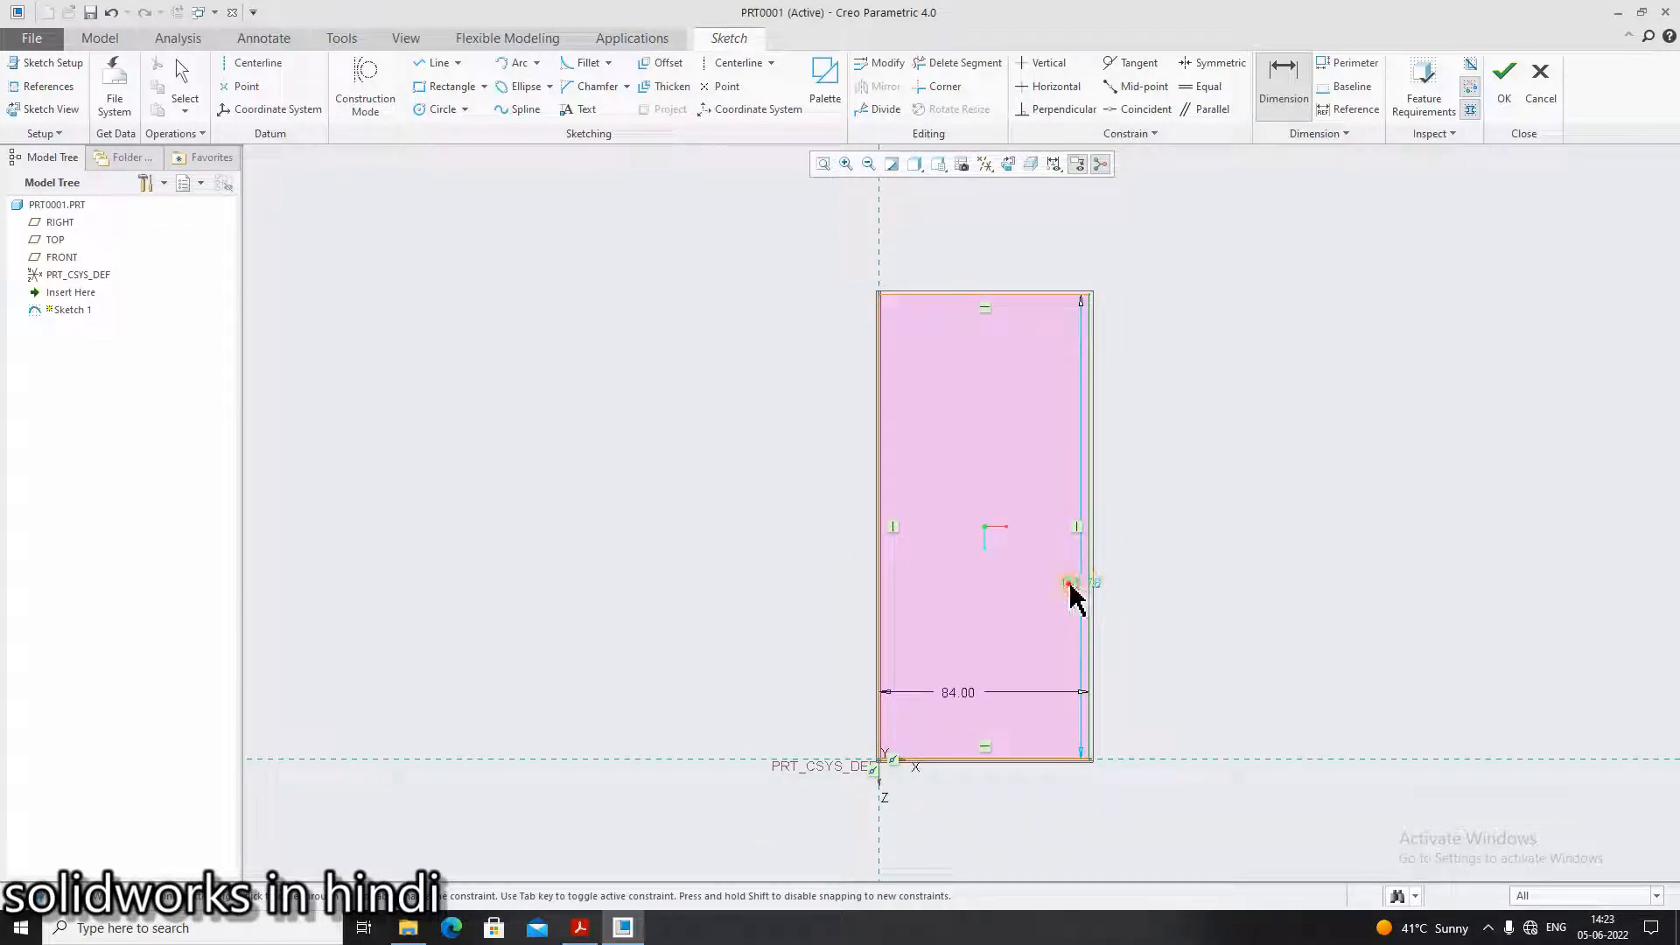
{"action": "middle_click", "coordinate": [1120, 623]}
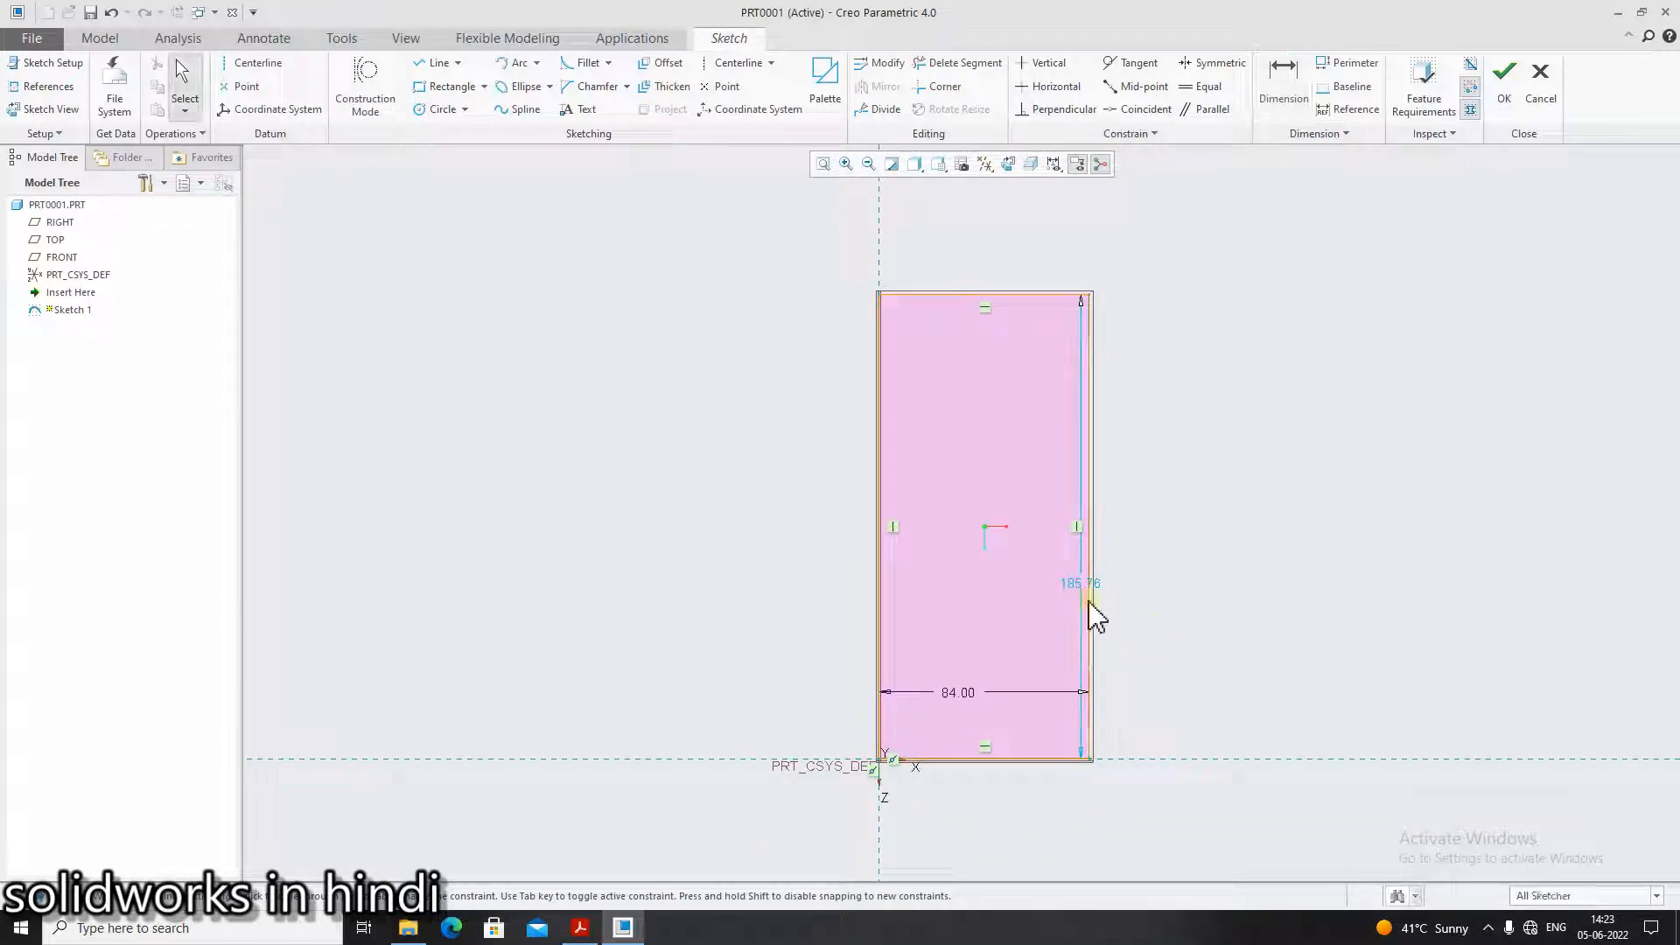
{"action": "double_click", "coordinate": [1084, 588]}
{"action": "key", "text": "BackSpace"}
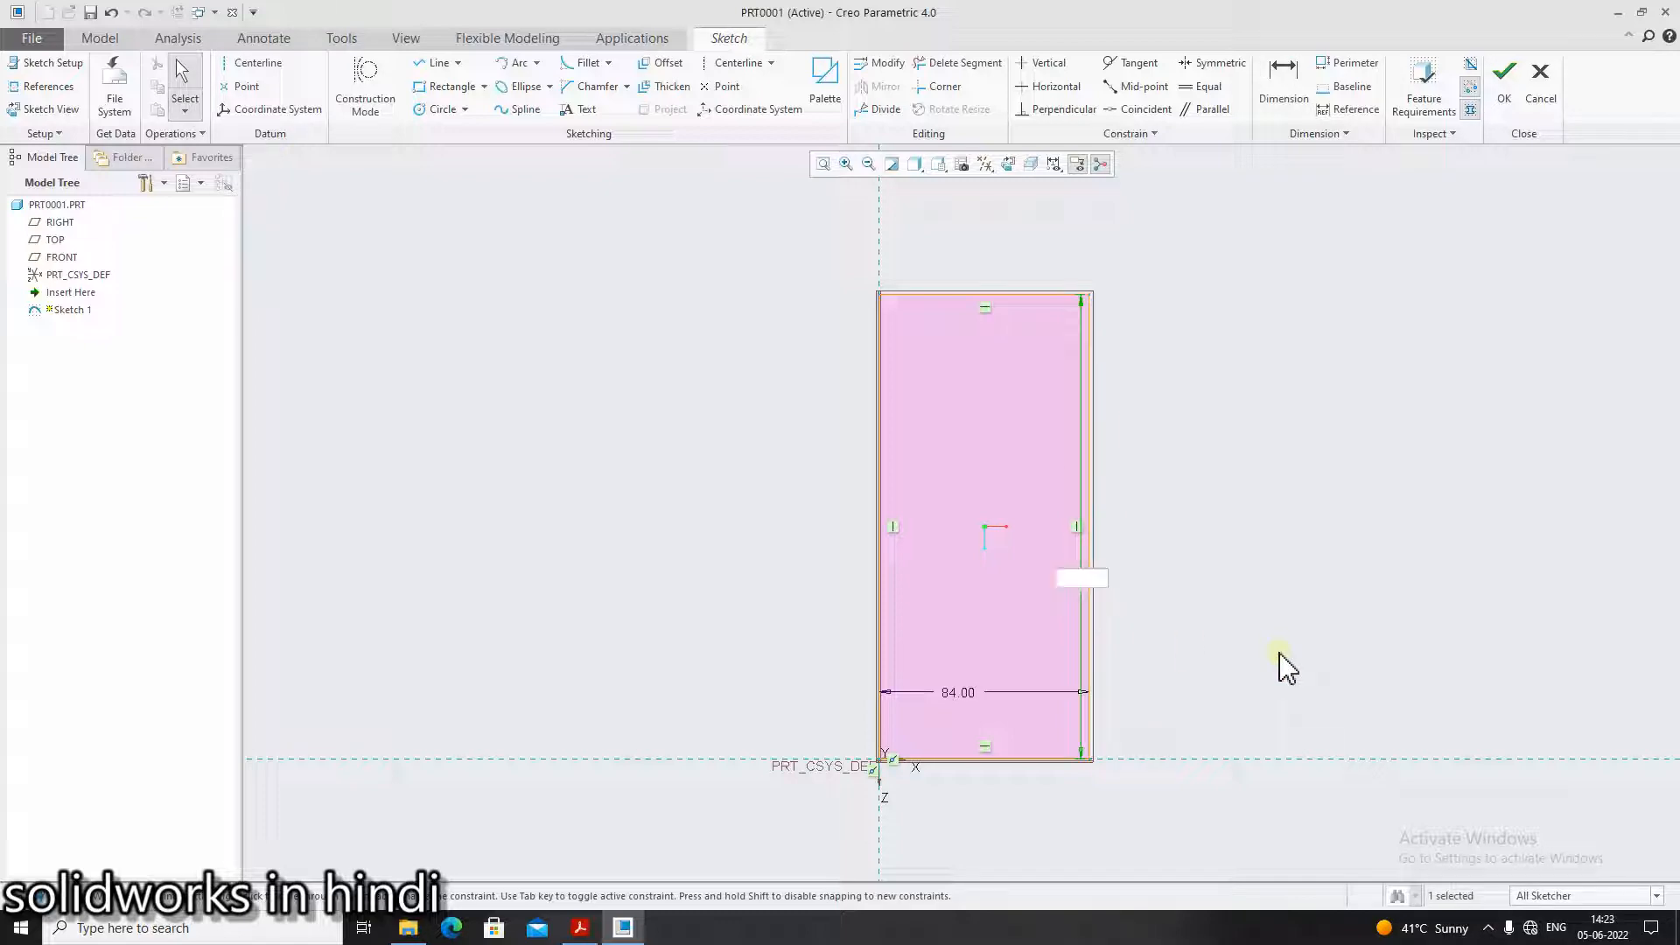
{"action": "type", "text": "48"}
{"action": "key", "text": "Return"}
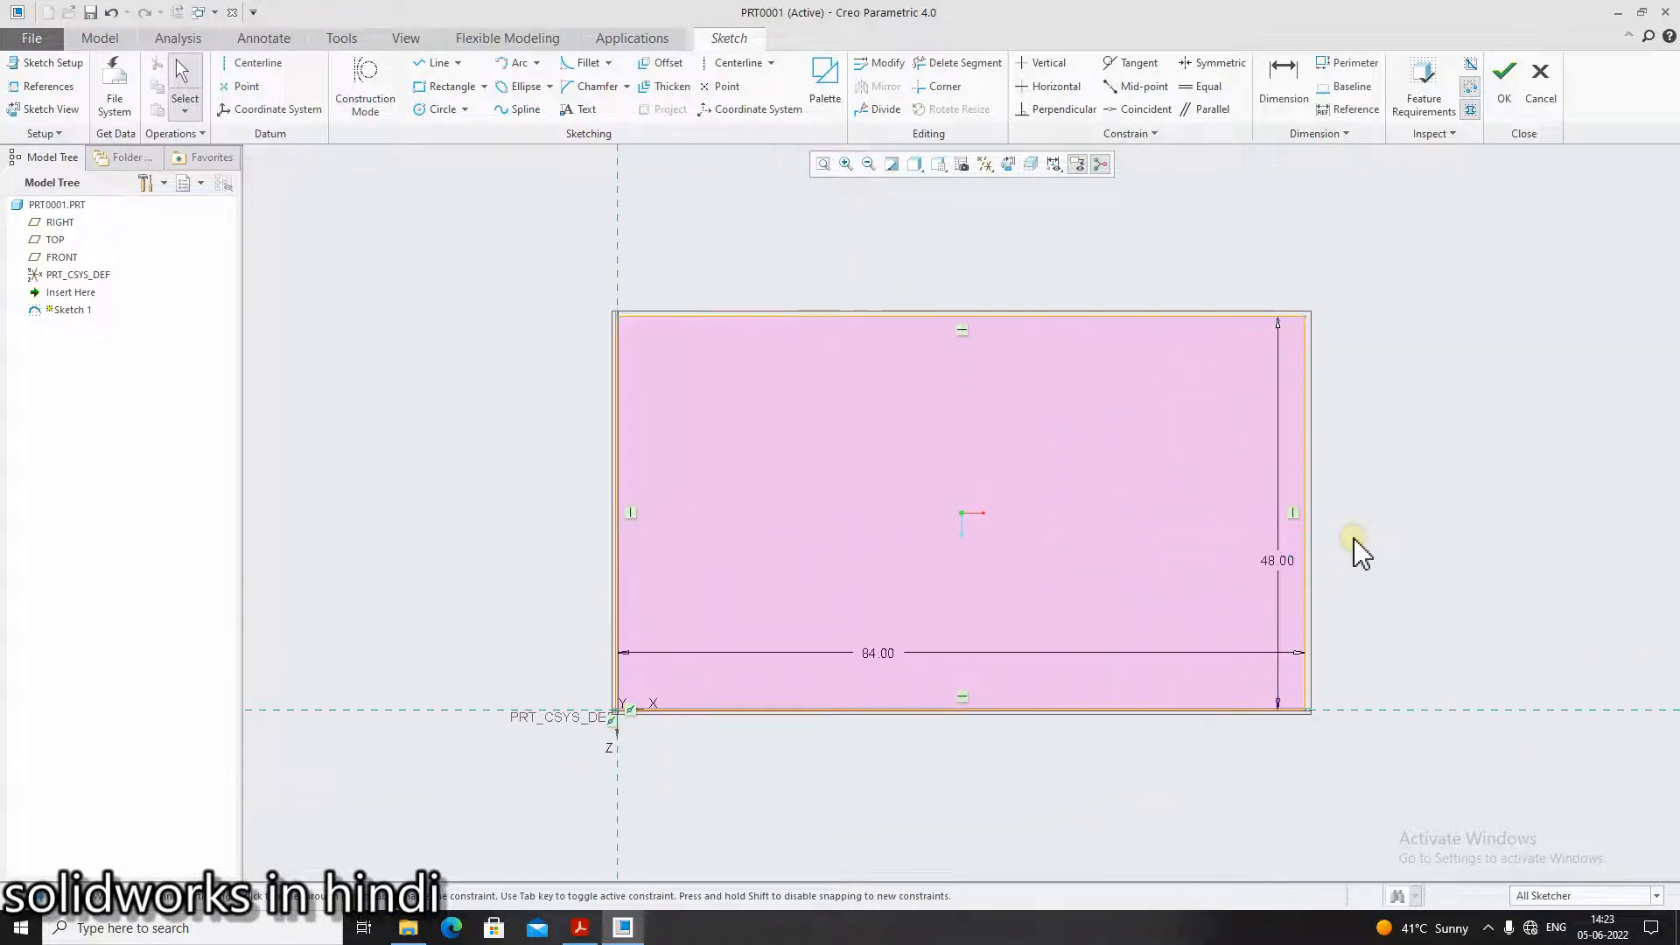
Step: Check the rectangular opening in the PDF drawing, then sketch a rectangle about 21 by 14 mm inside the base rectangle
{"action": "left_click", "coordinate": [580, 926]}
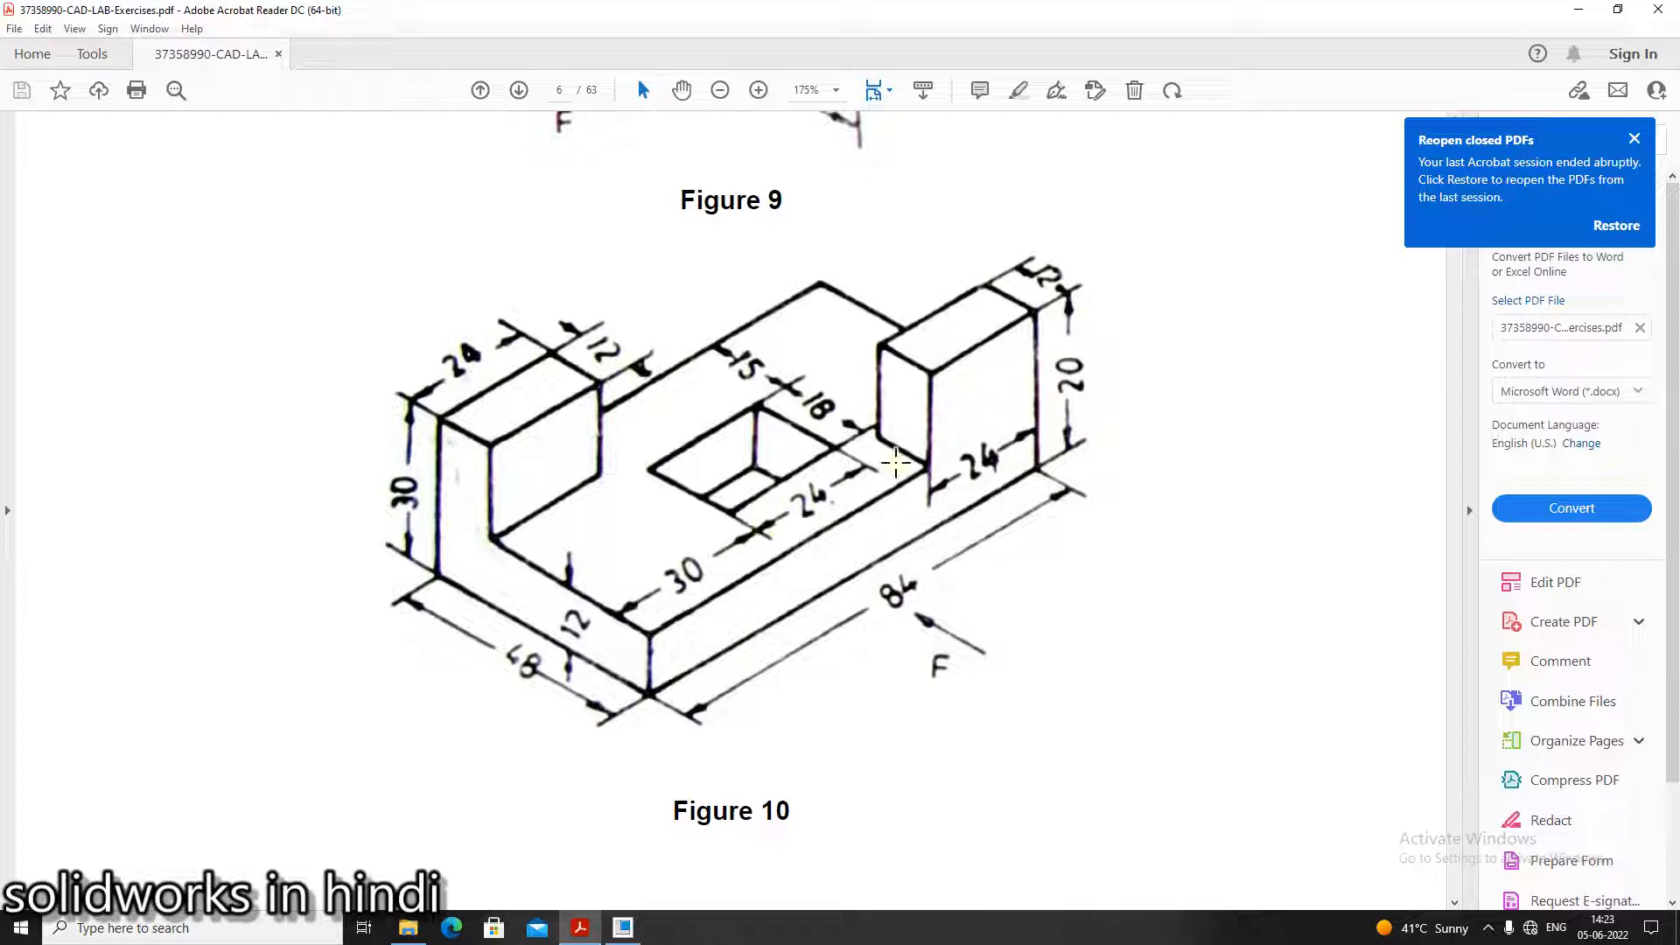
{"action": "left_click", "coordinate": [622, 928]}
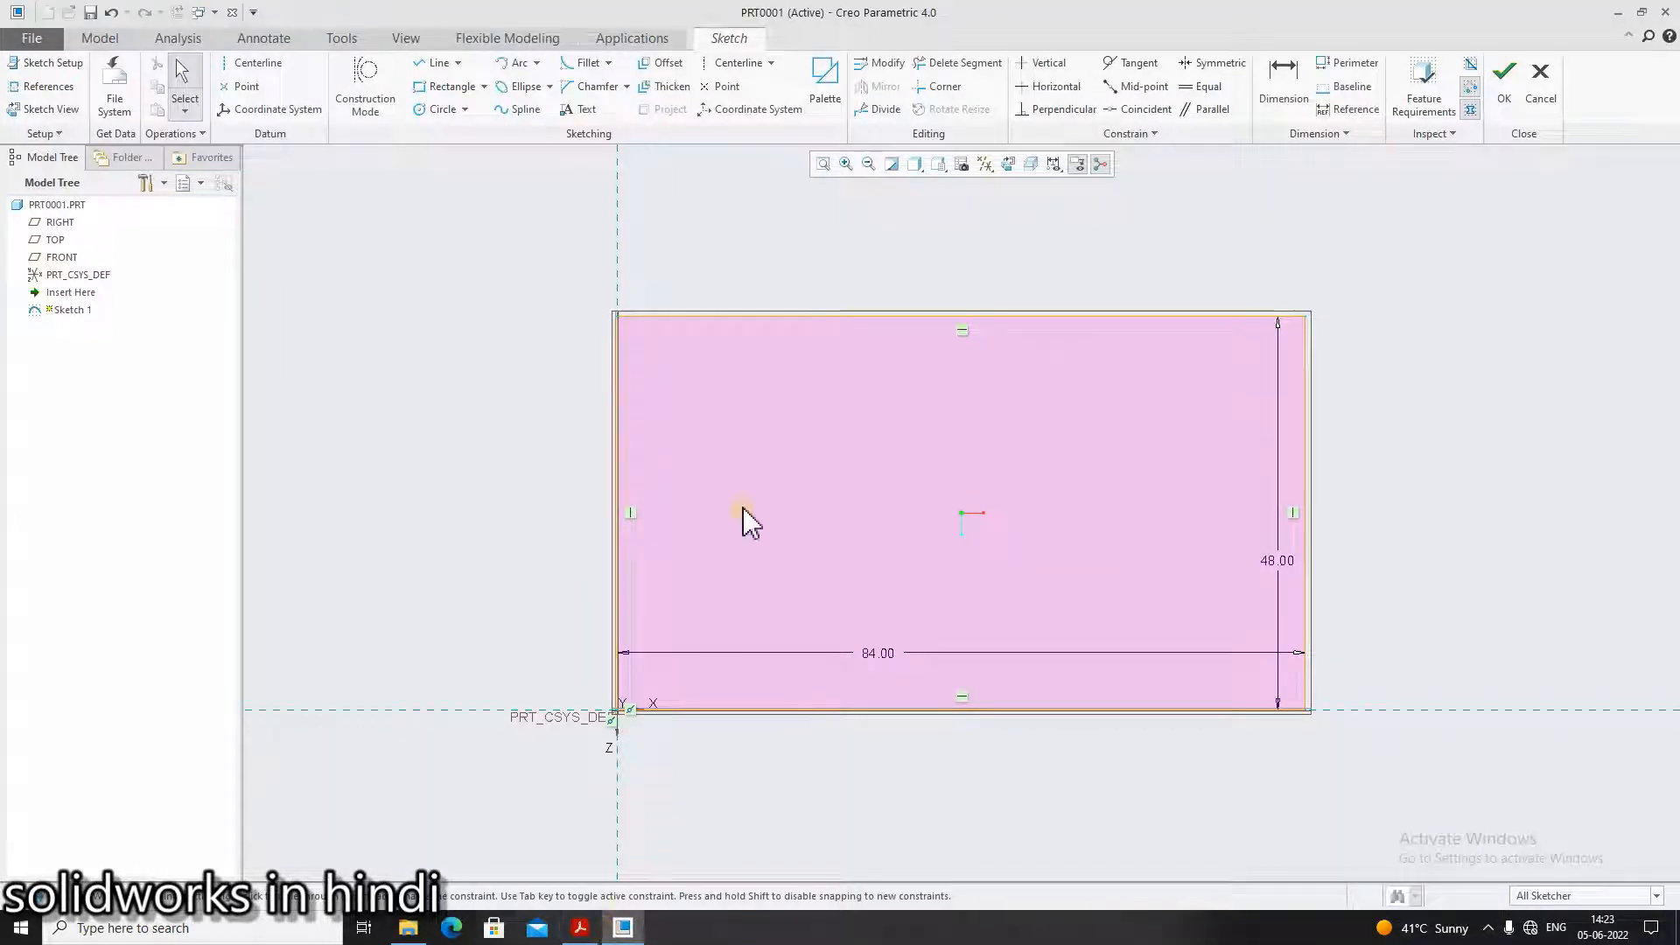
{"action": "left_click", "coordinate": [442, 85]}
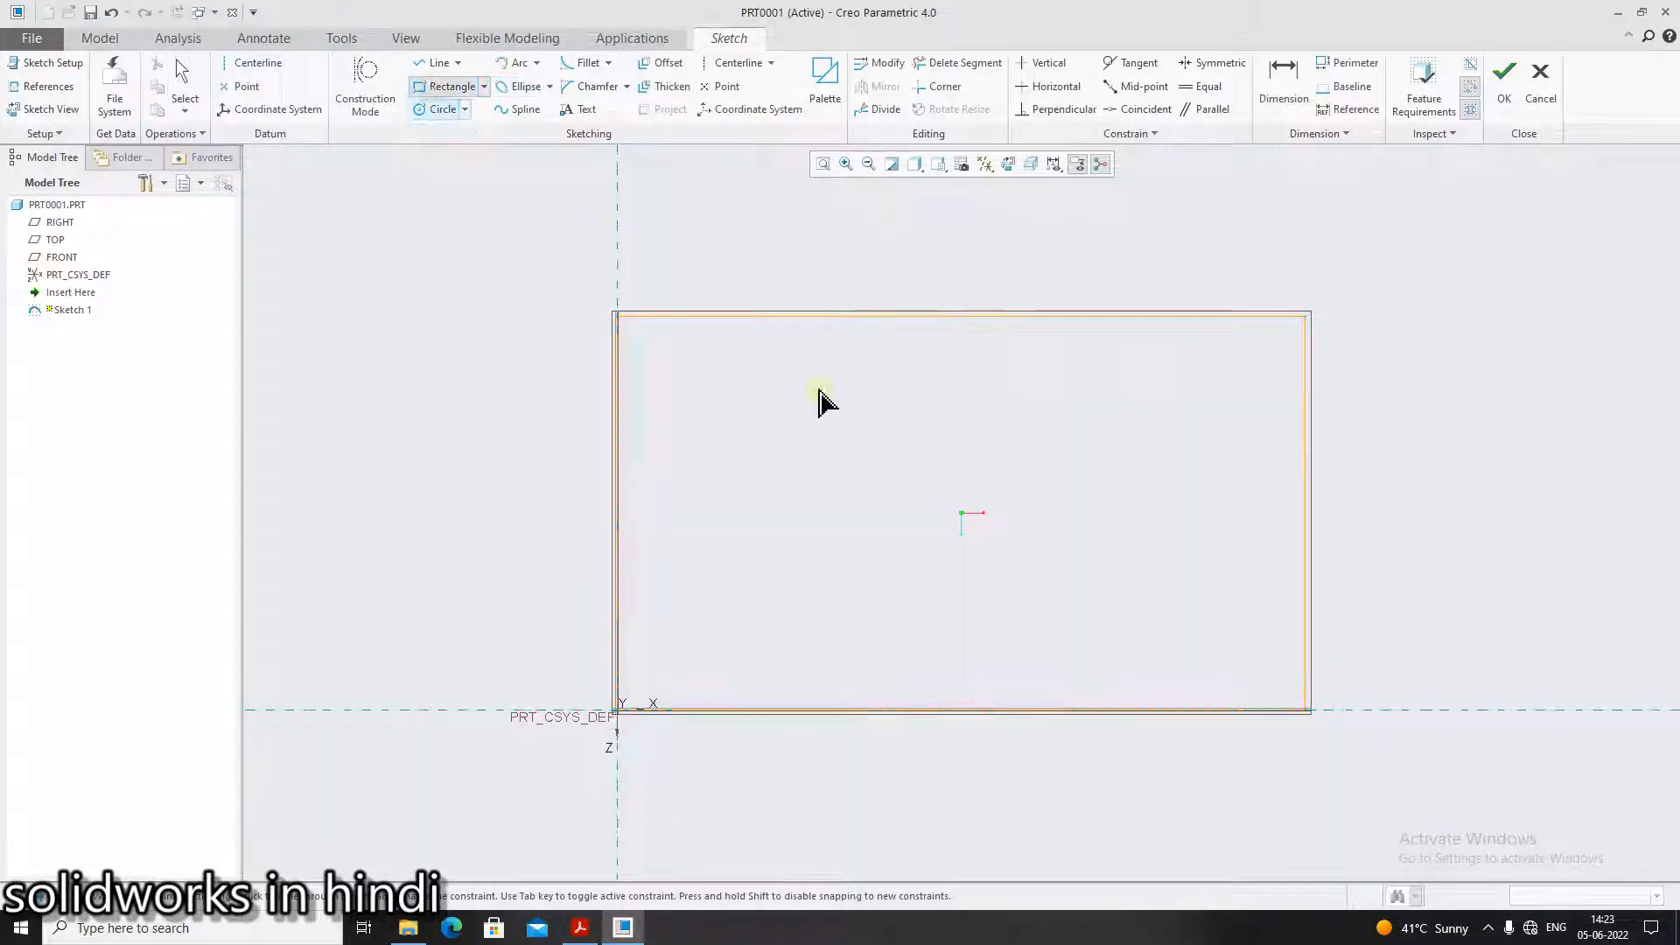
{"action": "left_click", "coordinate": [874, 558]}
{"action": "left_click", "coordinate": [1050, 440]}
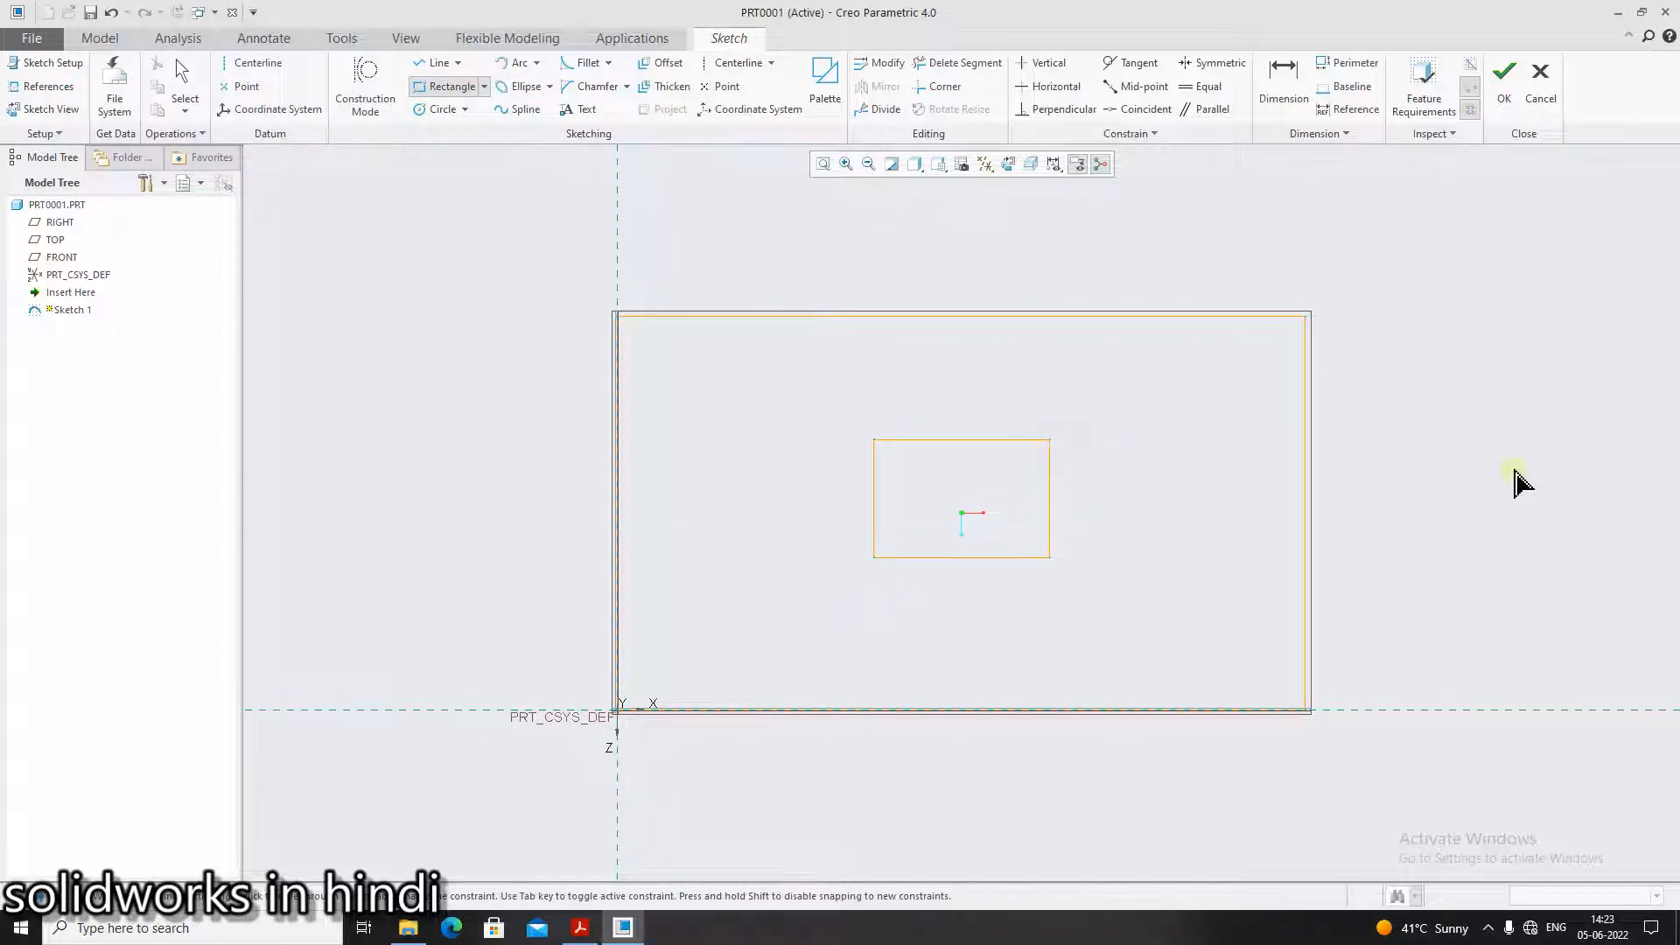
{"action": "middle_click", "coordinate": [1510, 488]}
Step: Set the inner rectangle's horizontal dimension to 24 mm and its vertical dimension to 18 mm
{"action": "double_click", "coordinate": [939, 530]}
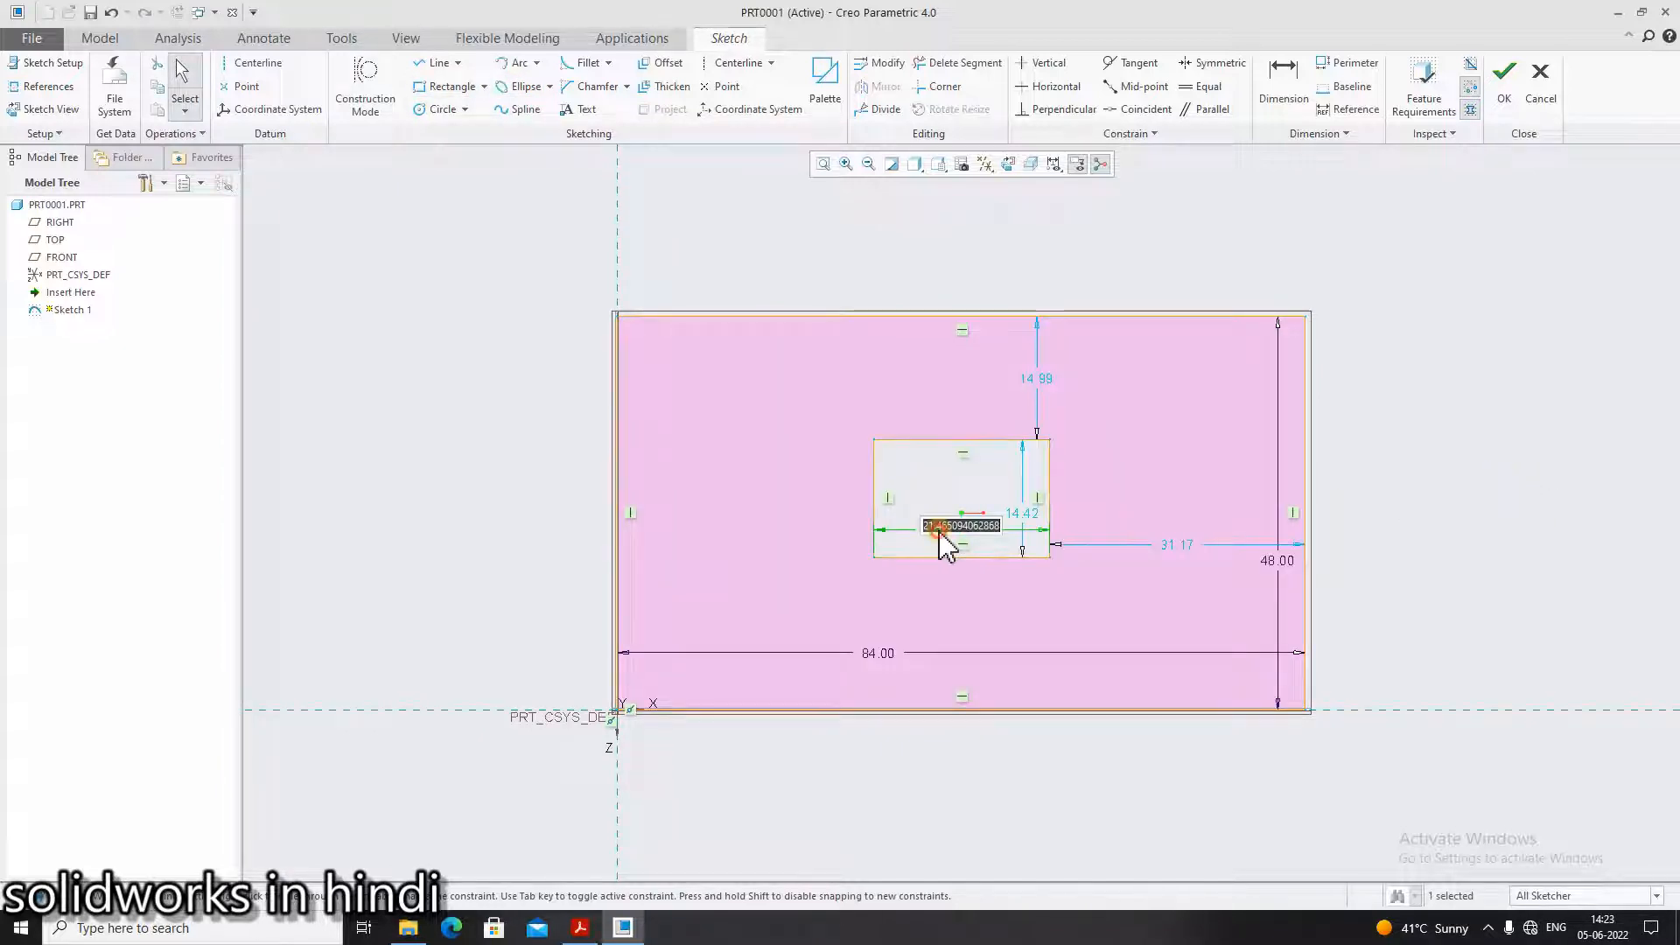
{"action": "key", "text": "BackSpace"}
{"action": "type", "text": "24"}
{"action": "key", "text": "Return"}
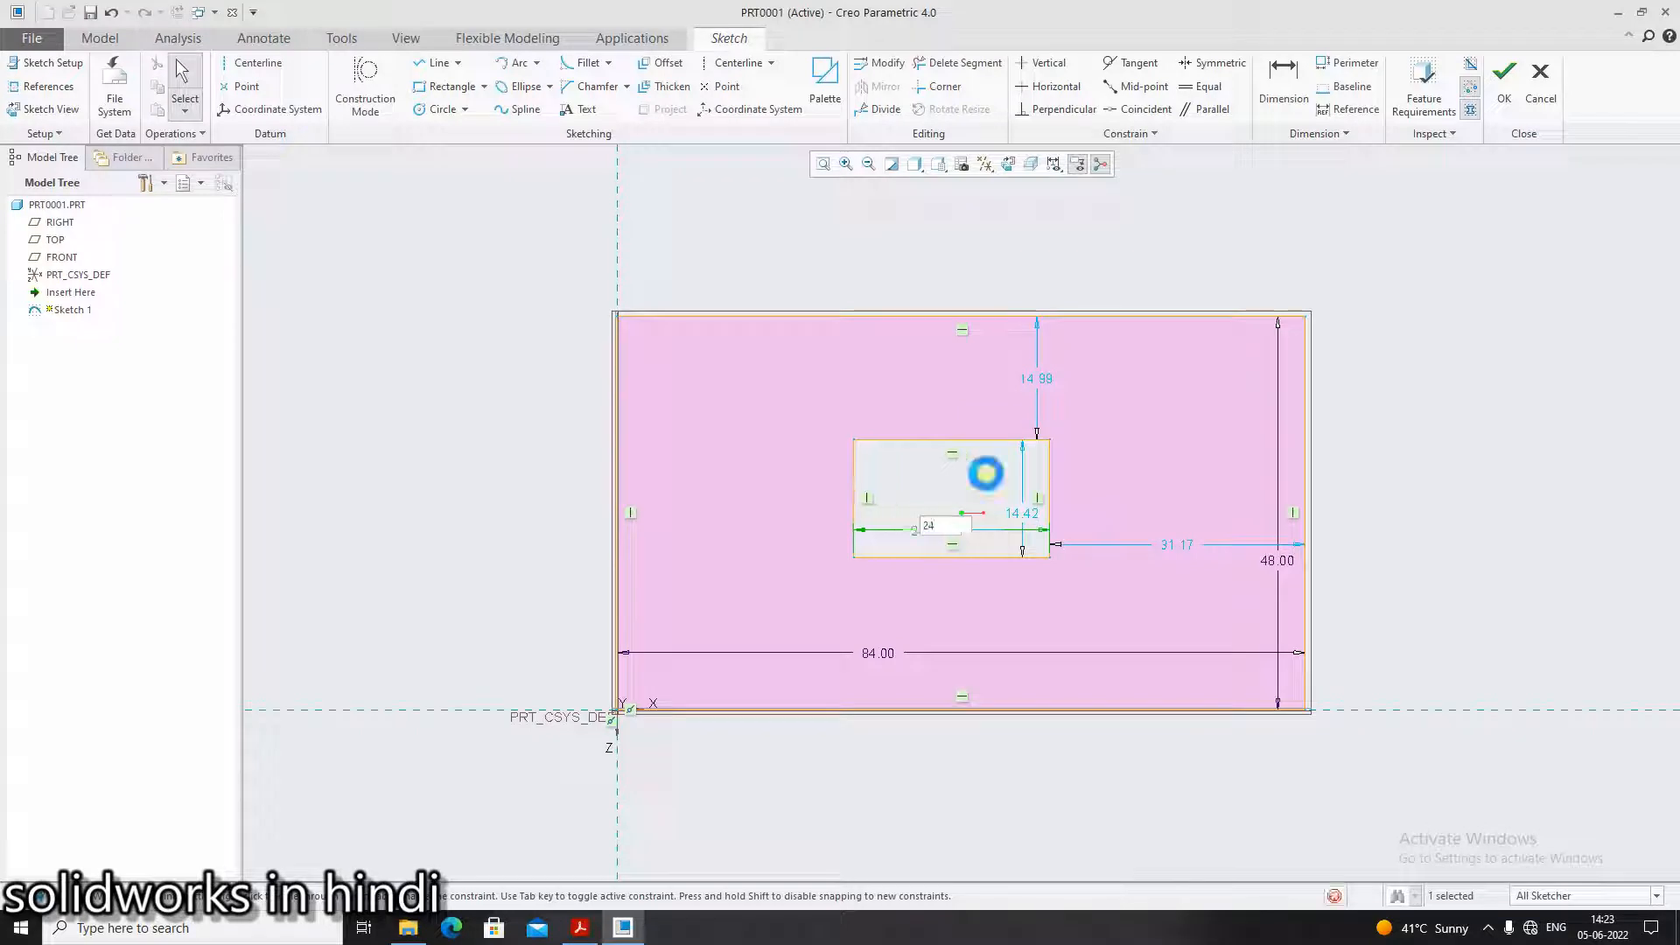
{"action": "double_click", "coordinate": [1021, 514]}
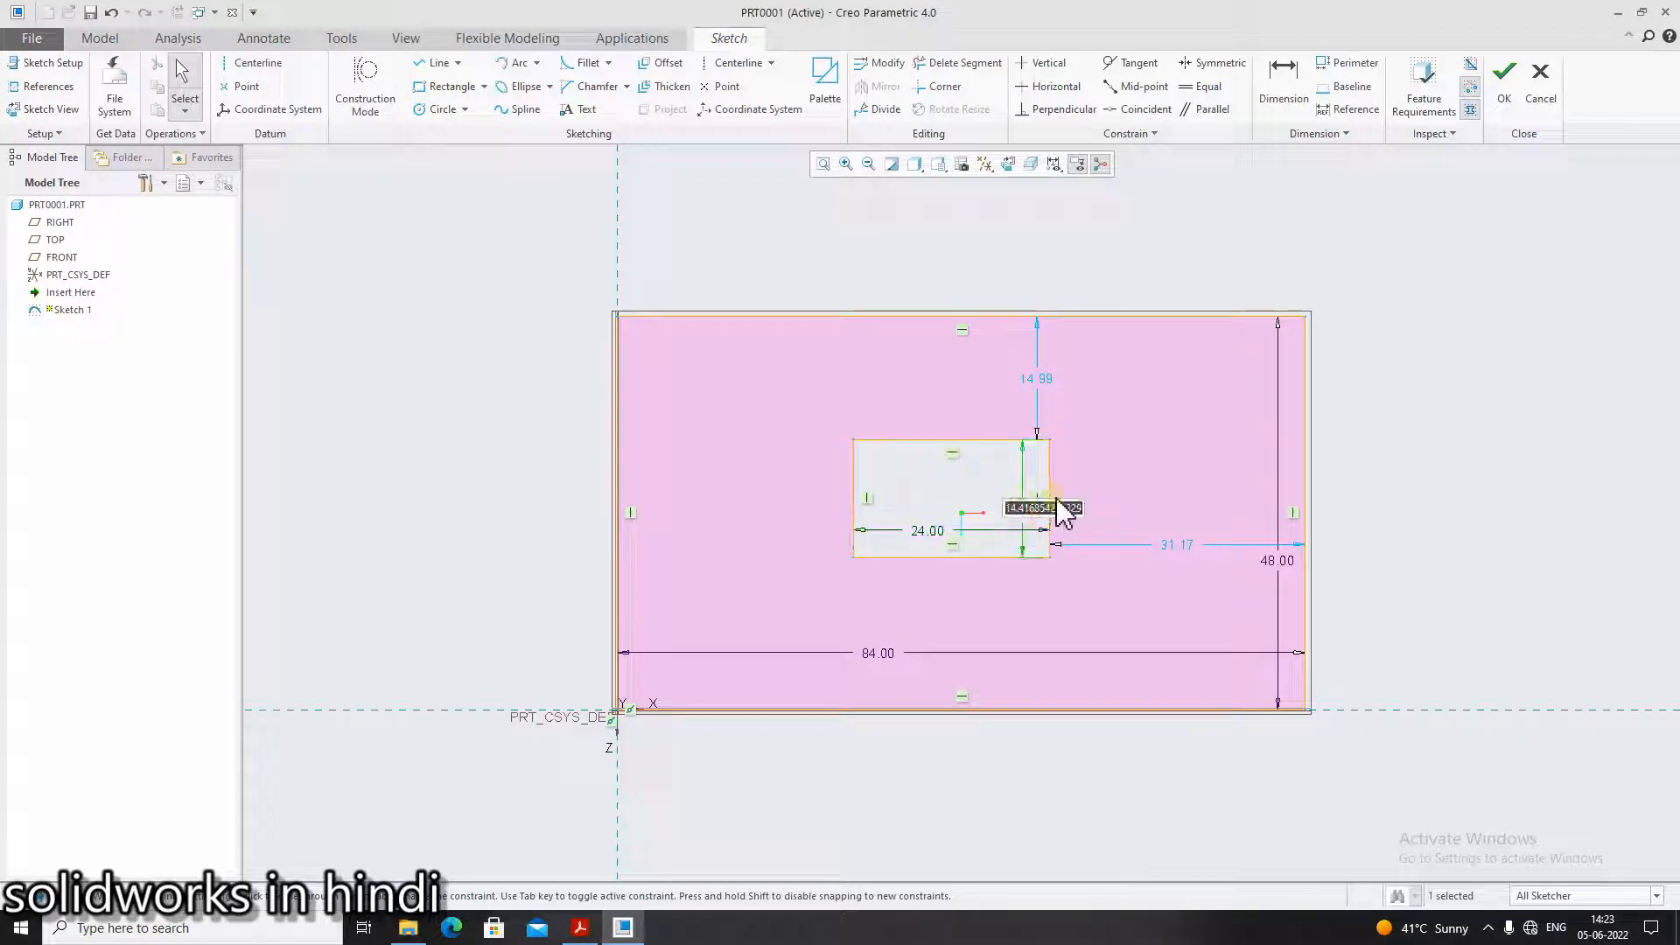
{"action": "key", "text": "BackSpace"}
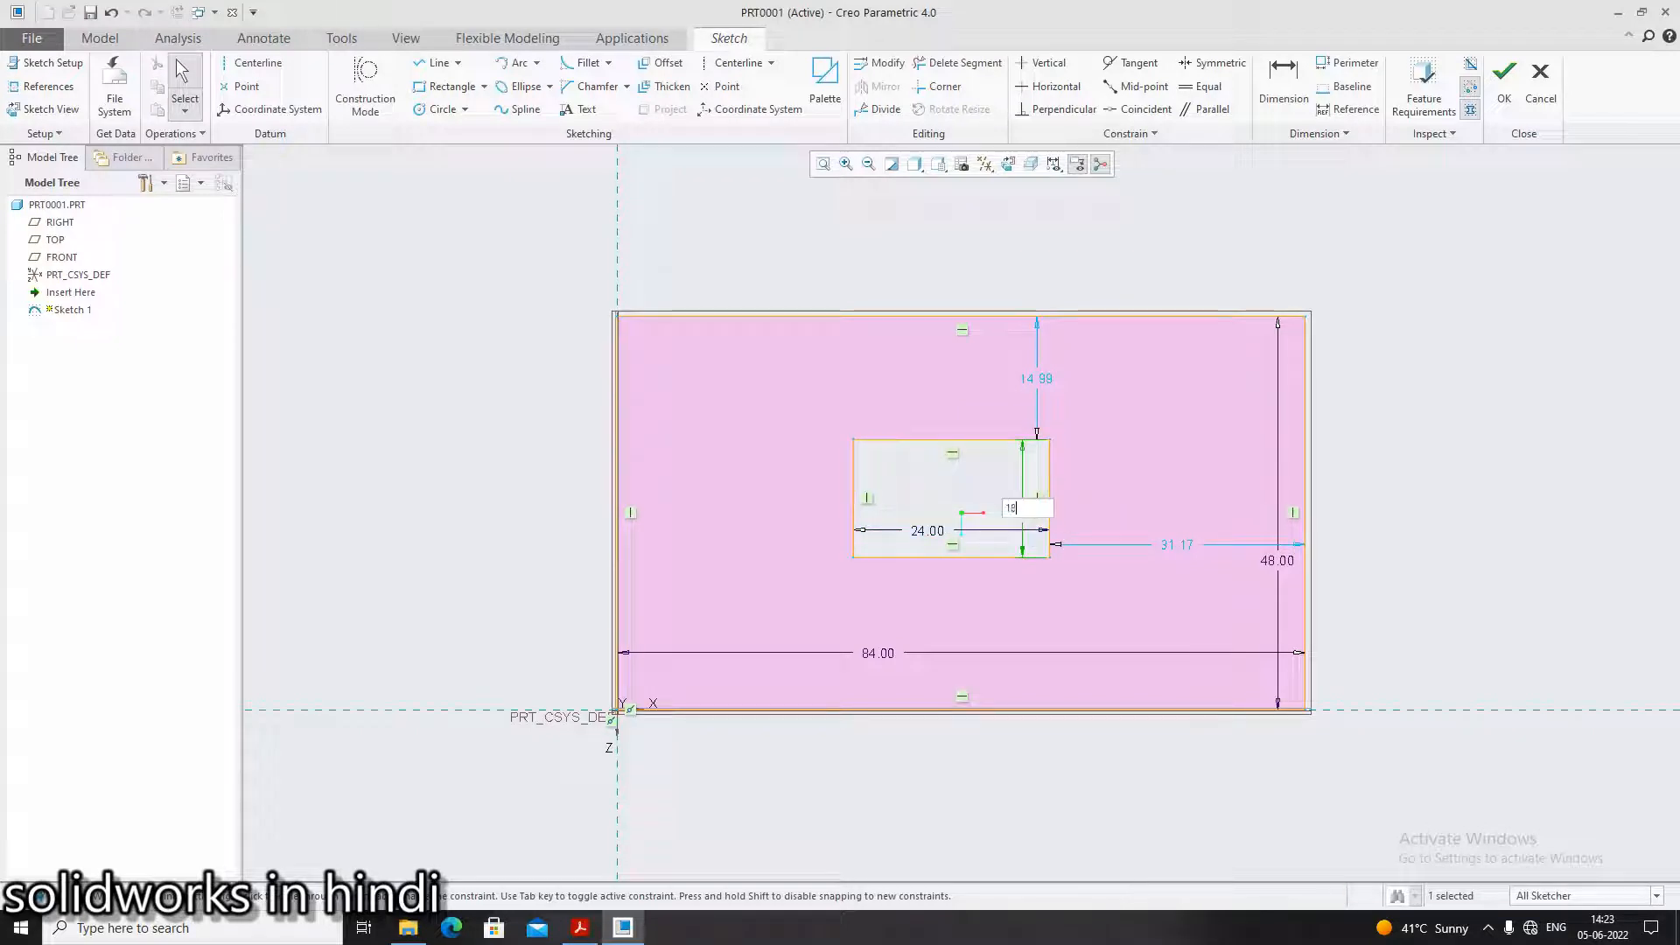
{"action": "type", "text": "18"}
{"action": "key", "text": "Return"}
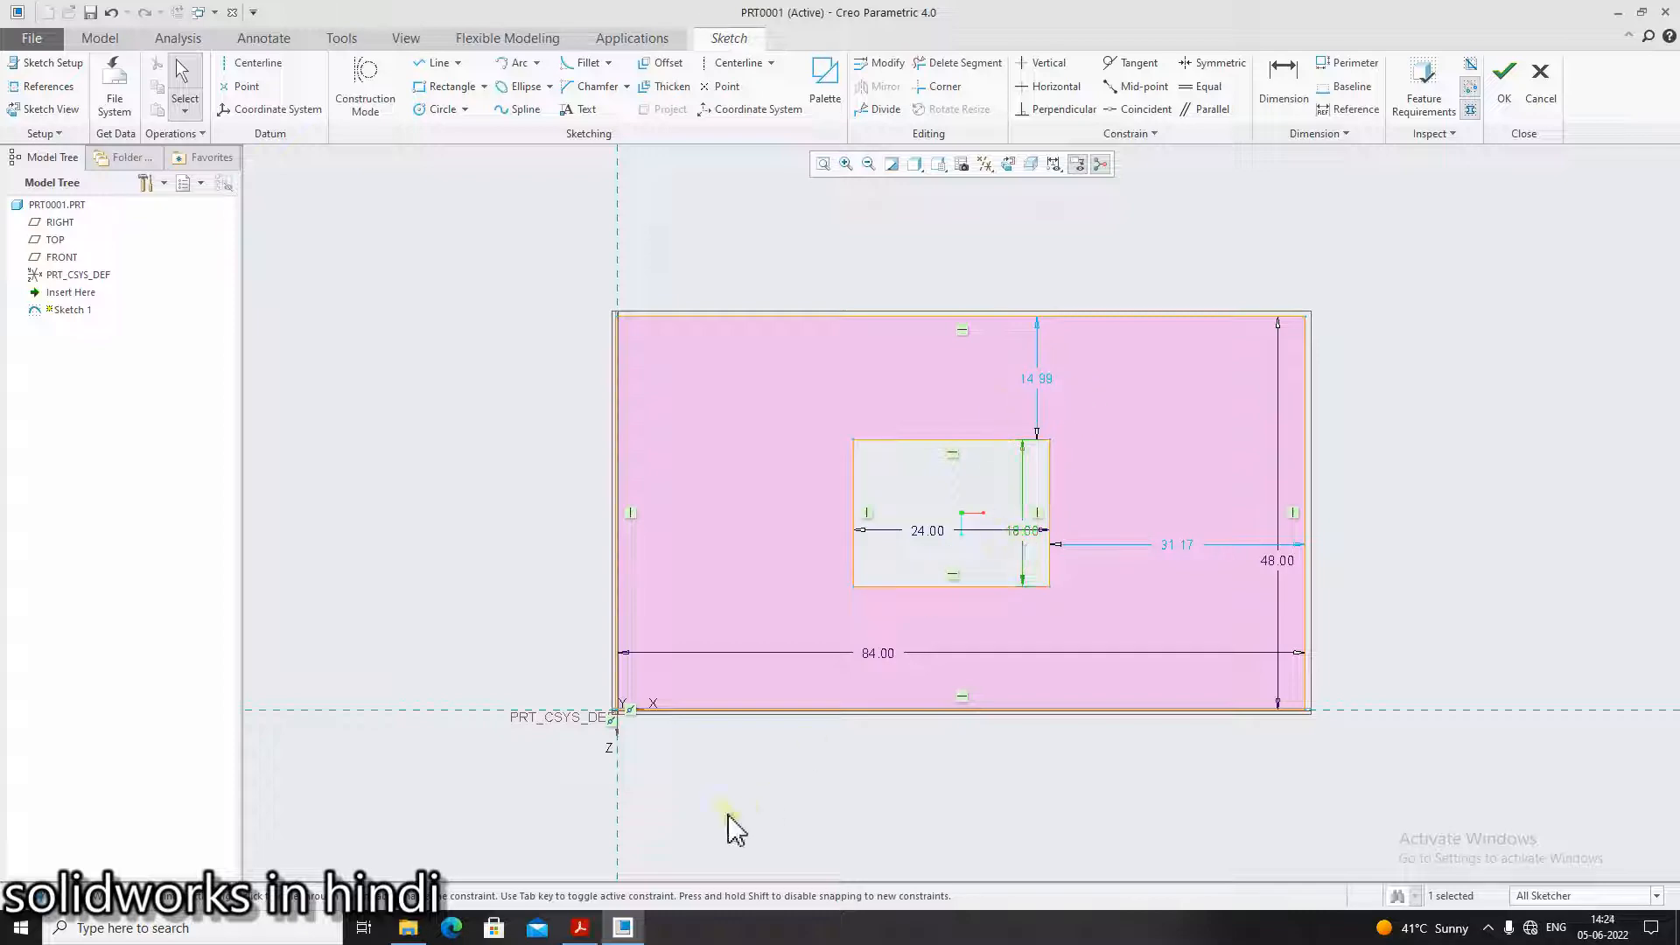
Step: Check the opening's position in the PDF drawing and set its distance from the base's upper edge to 15 mm
{"action": "left_click", "coordinate": [579, 927]}
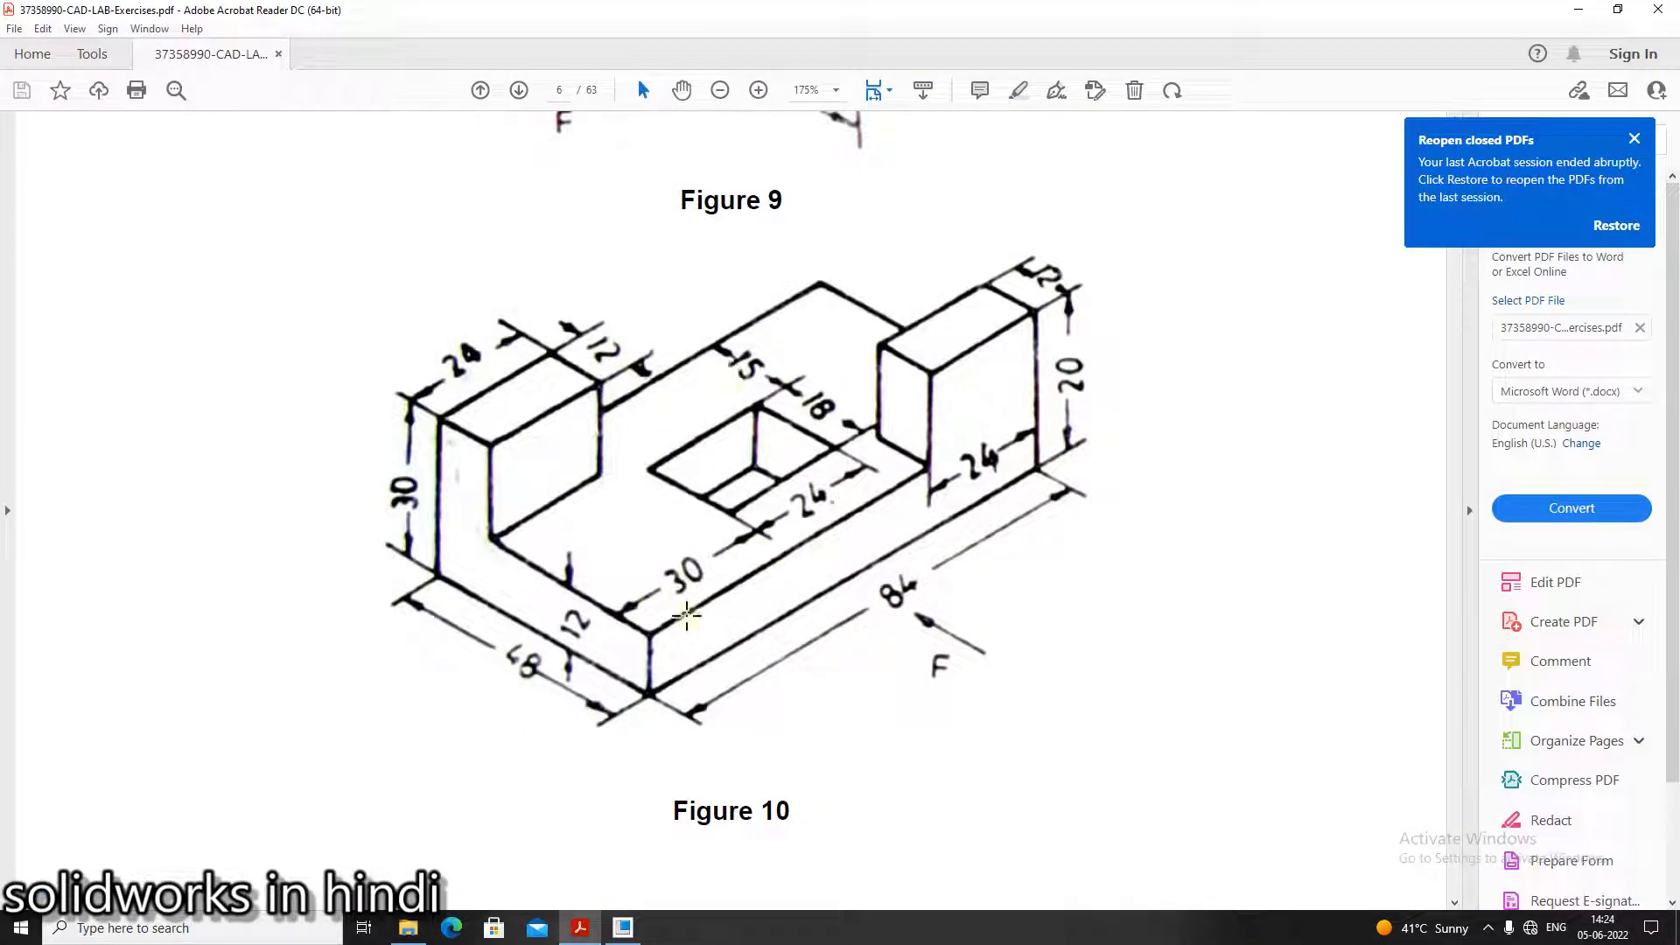
{"action": "left_click", "coordinate": [622, 927]}
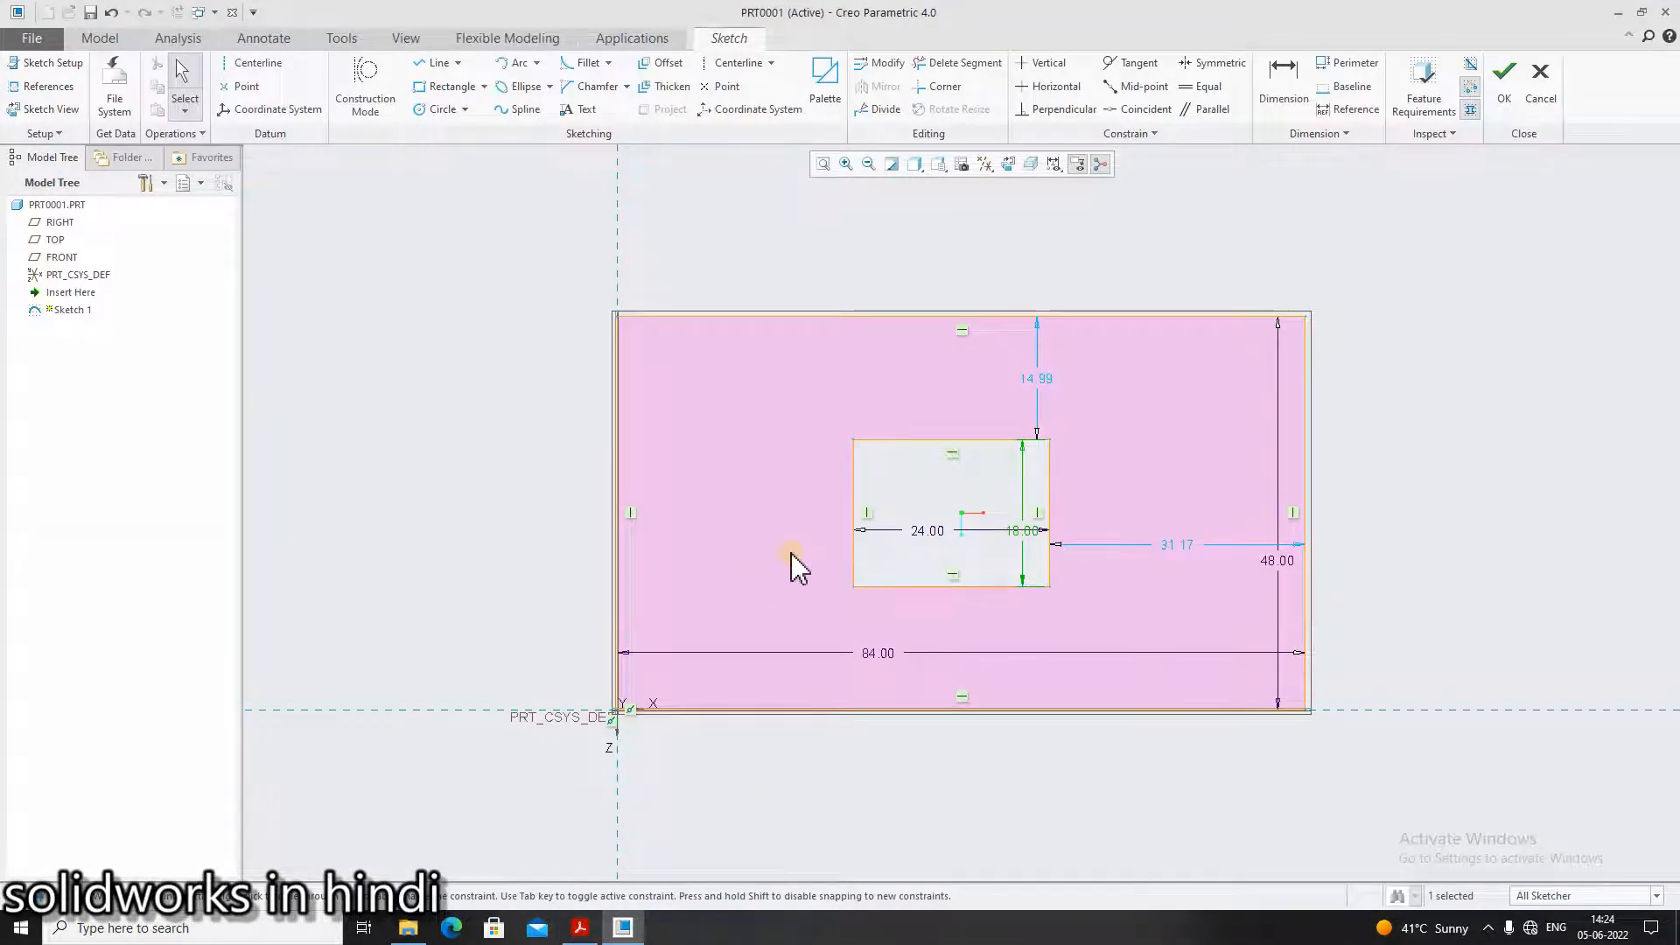
{"action": "double_click", "coordinate": [1038, 375]}
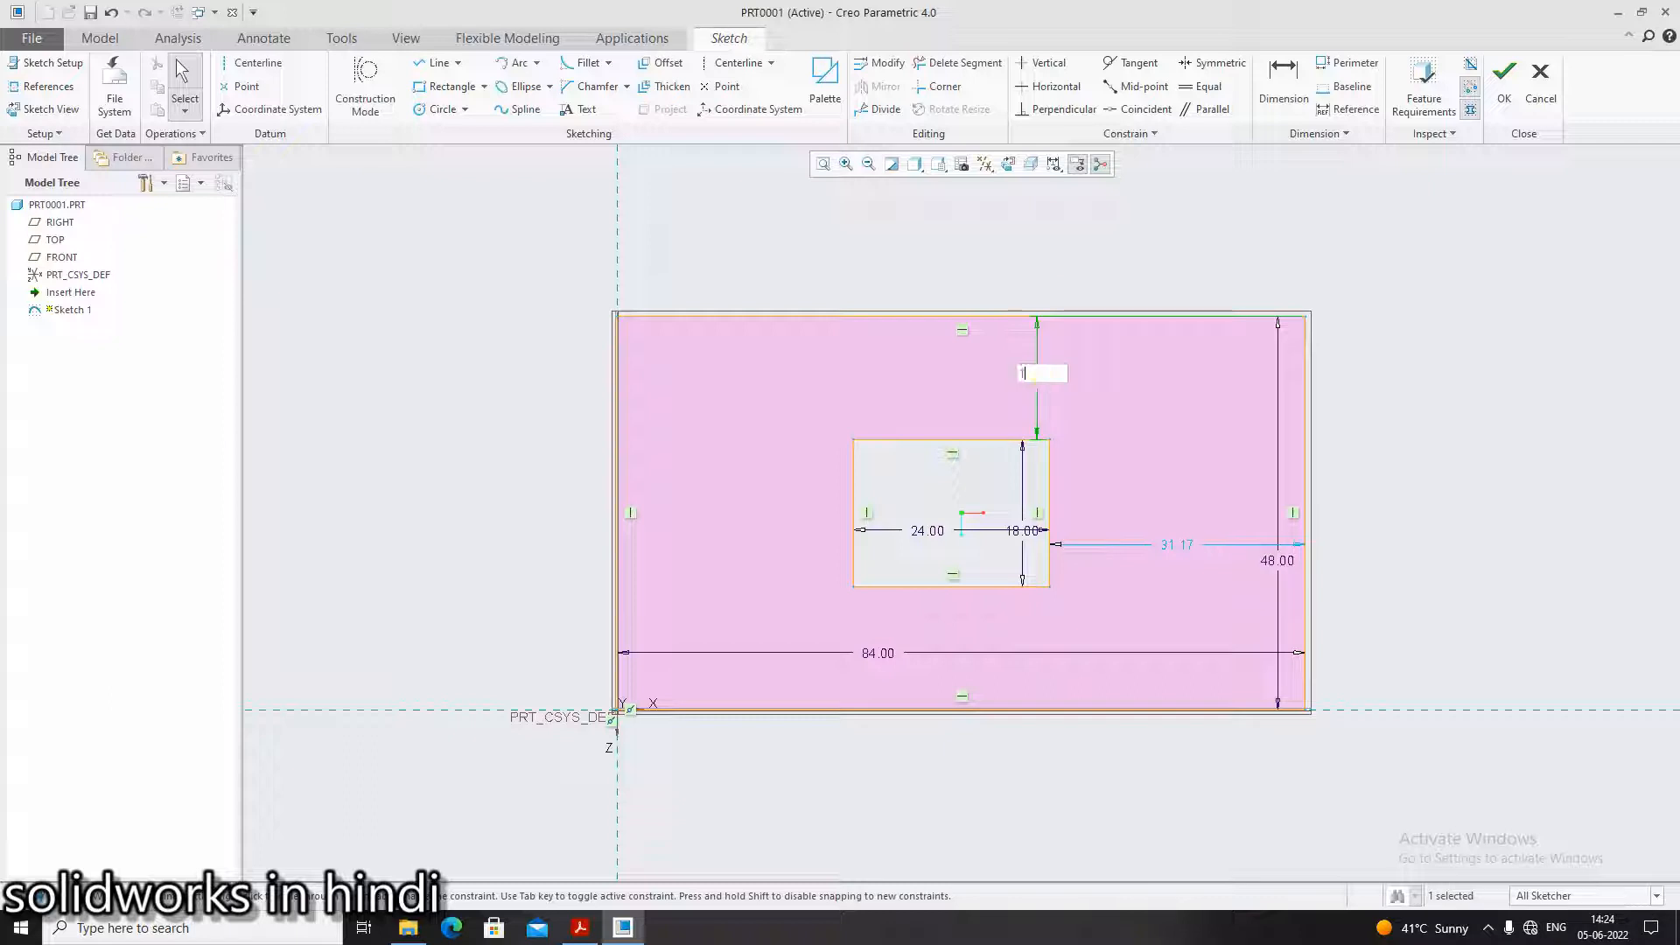
{"action": "left_click", "coordinate": [1035, 375]}
{"action": "key", "text": "Return"}
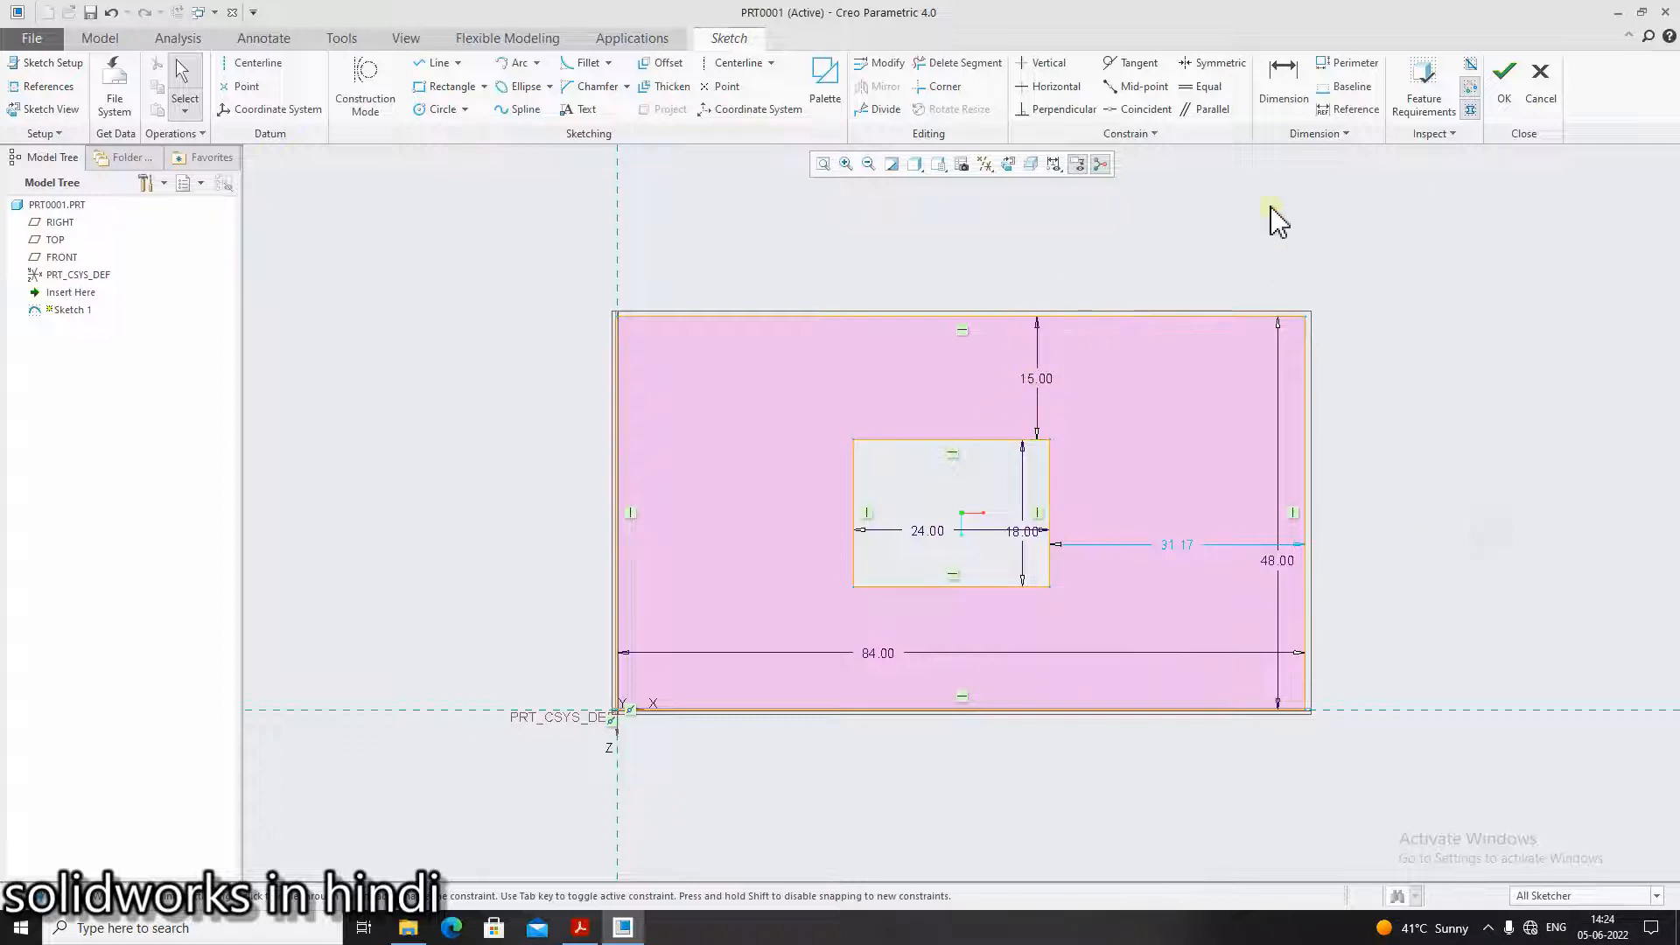
Step: Dimension the opening's left edge from the base's left edge and set the distance to 30 mm
{"action": "left_click", "coordinate": [1284, 87]}
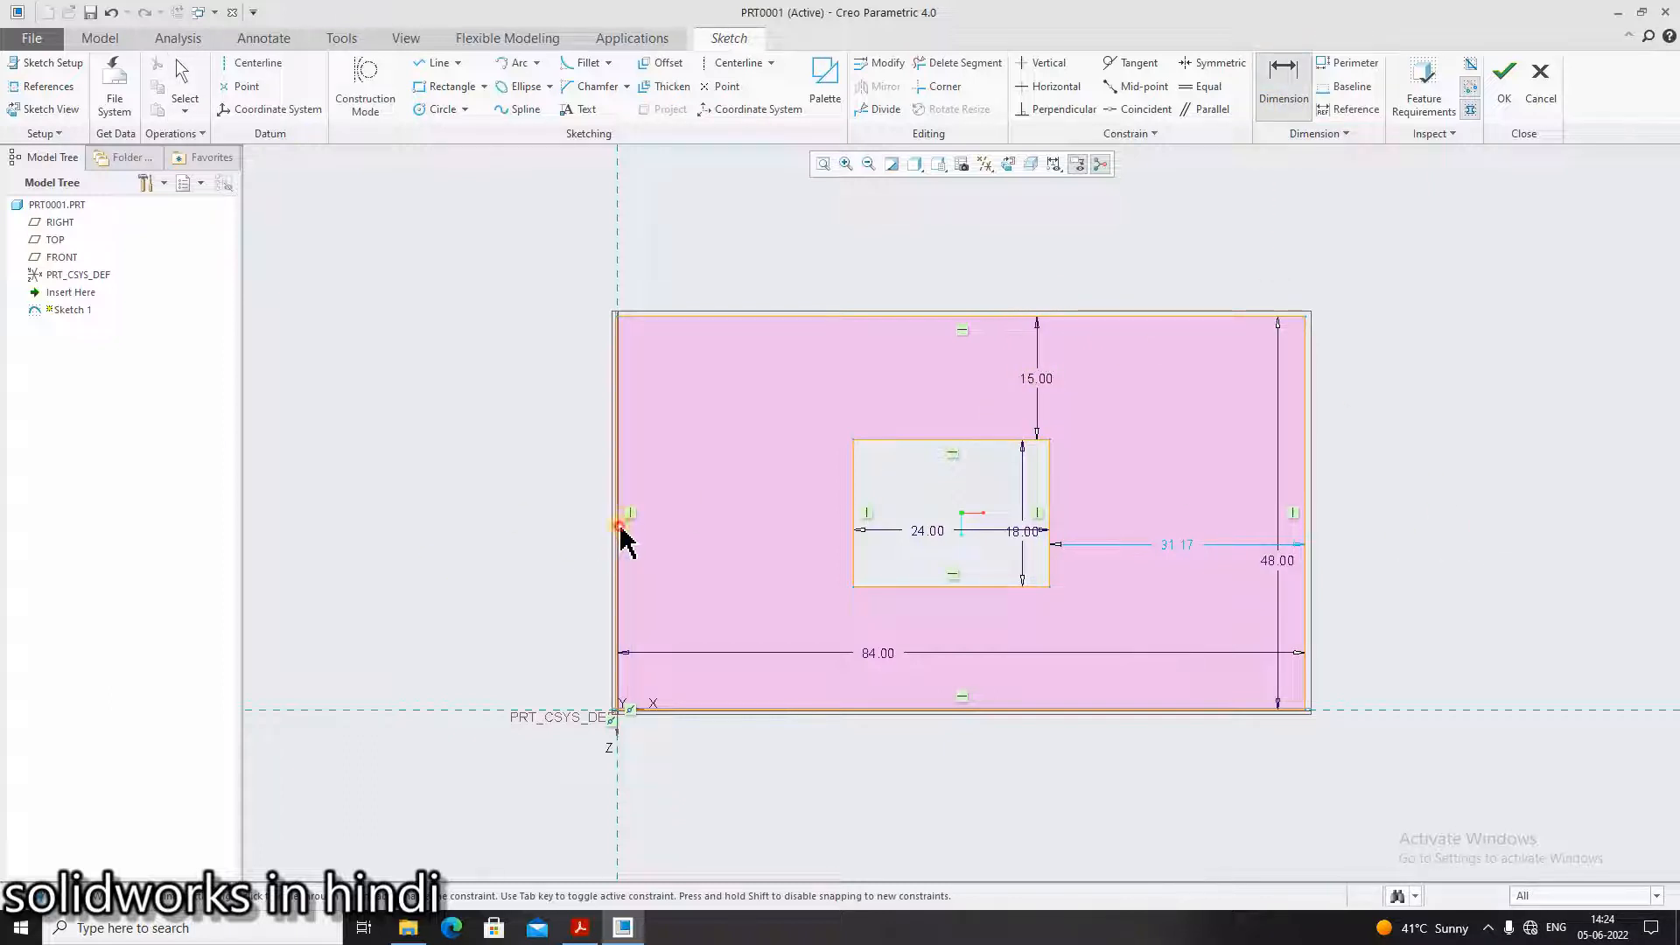
{"action": "left_click", "coordinate": [853, 499]}
{"action": "middle_click", "coordinate": [767, 526]}
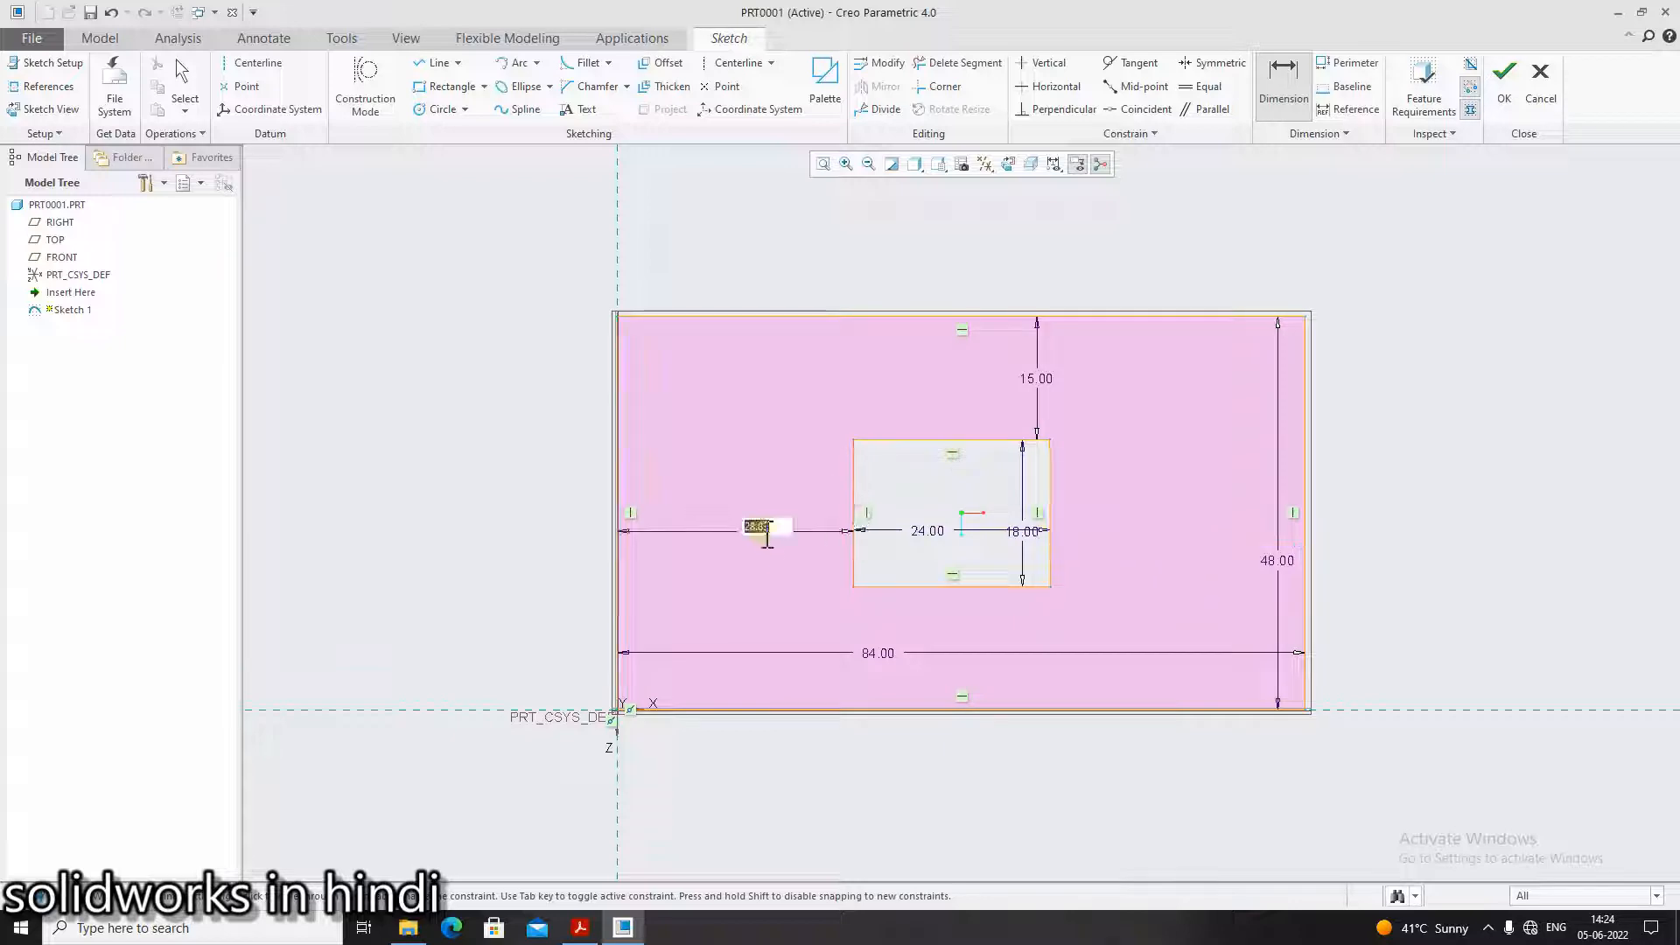
{"action": "middle_click", "coordinate": [904, 607]}
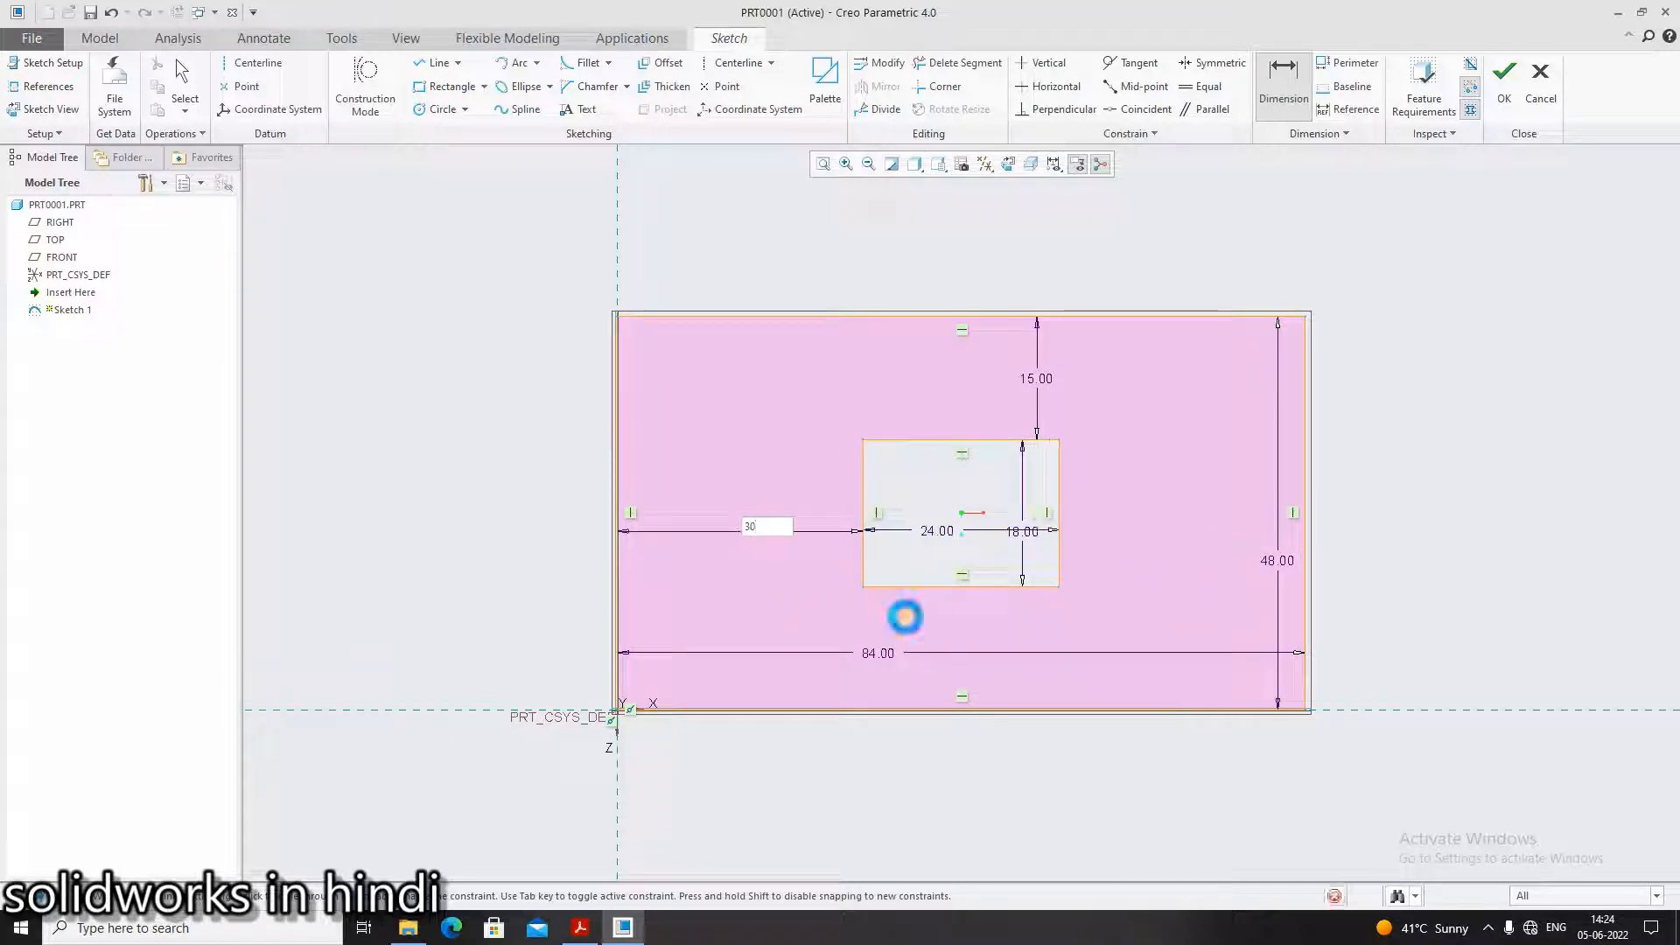
Step: Check the base dimensions in the PDF drawing, then return to Creo and finish the base sketch
{"action": "left_click", "coordinate": [579, 930]}
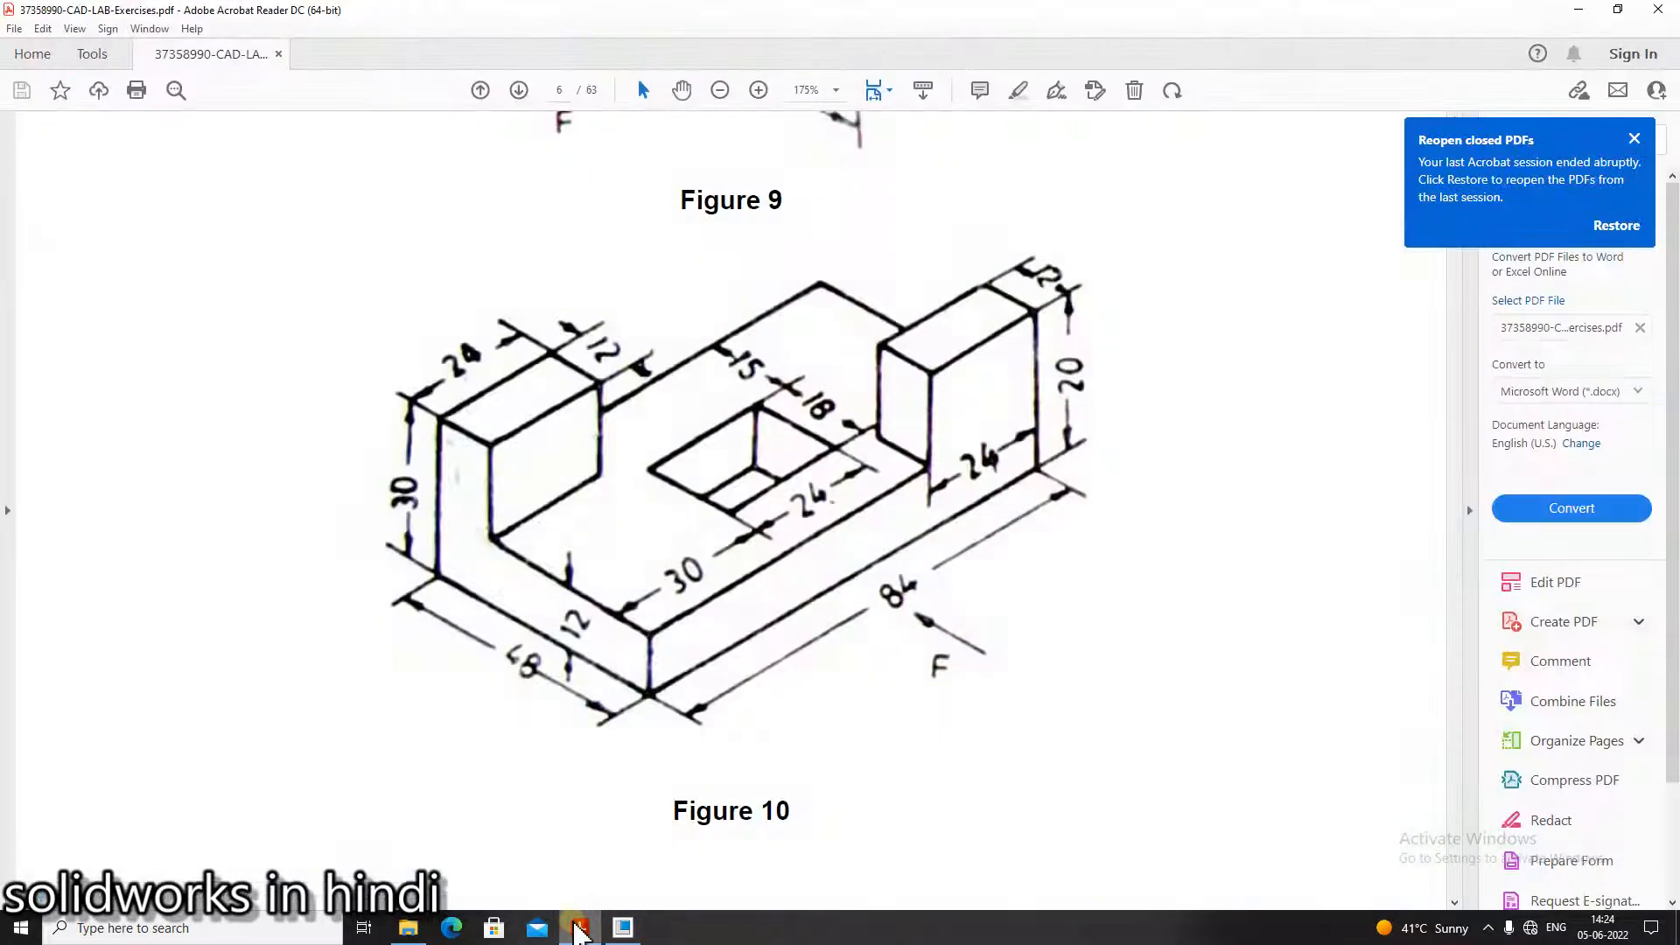
{"action": "left_click", "coordinate": [579, 929]}
{"action": "left_click", "coordinate": [577, 931]}
{"action": "left_click", "coordinate": [623, 927]}
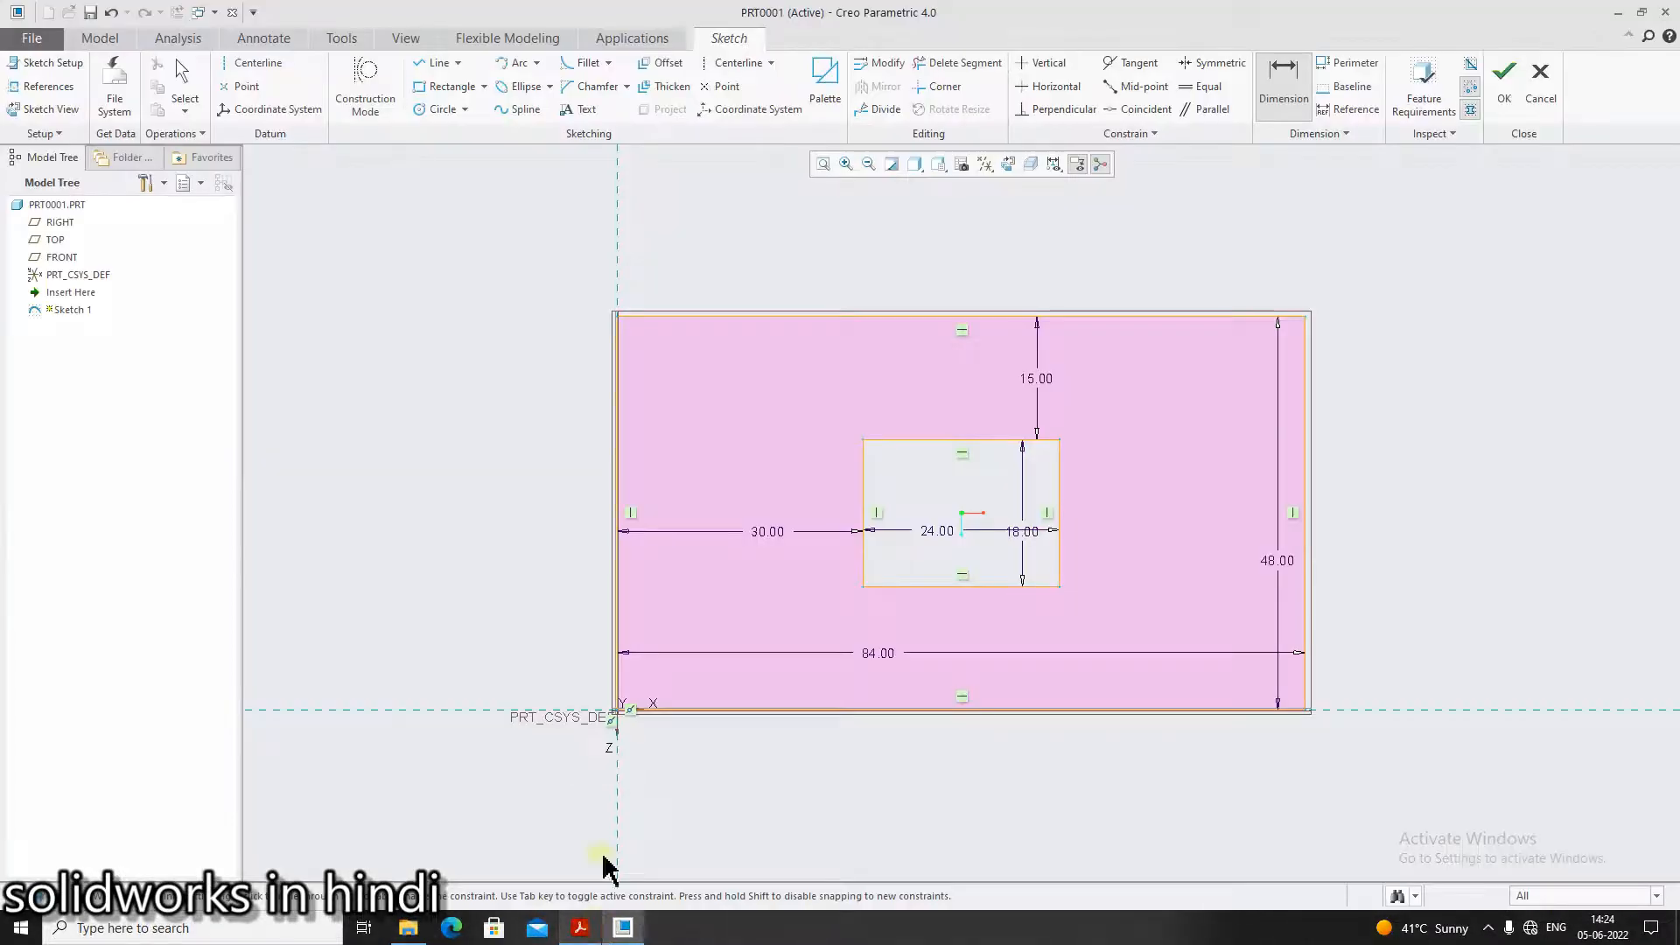
{"action": "left_click", "coordinate": [1522, 112]}
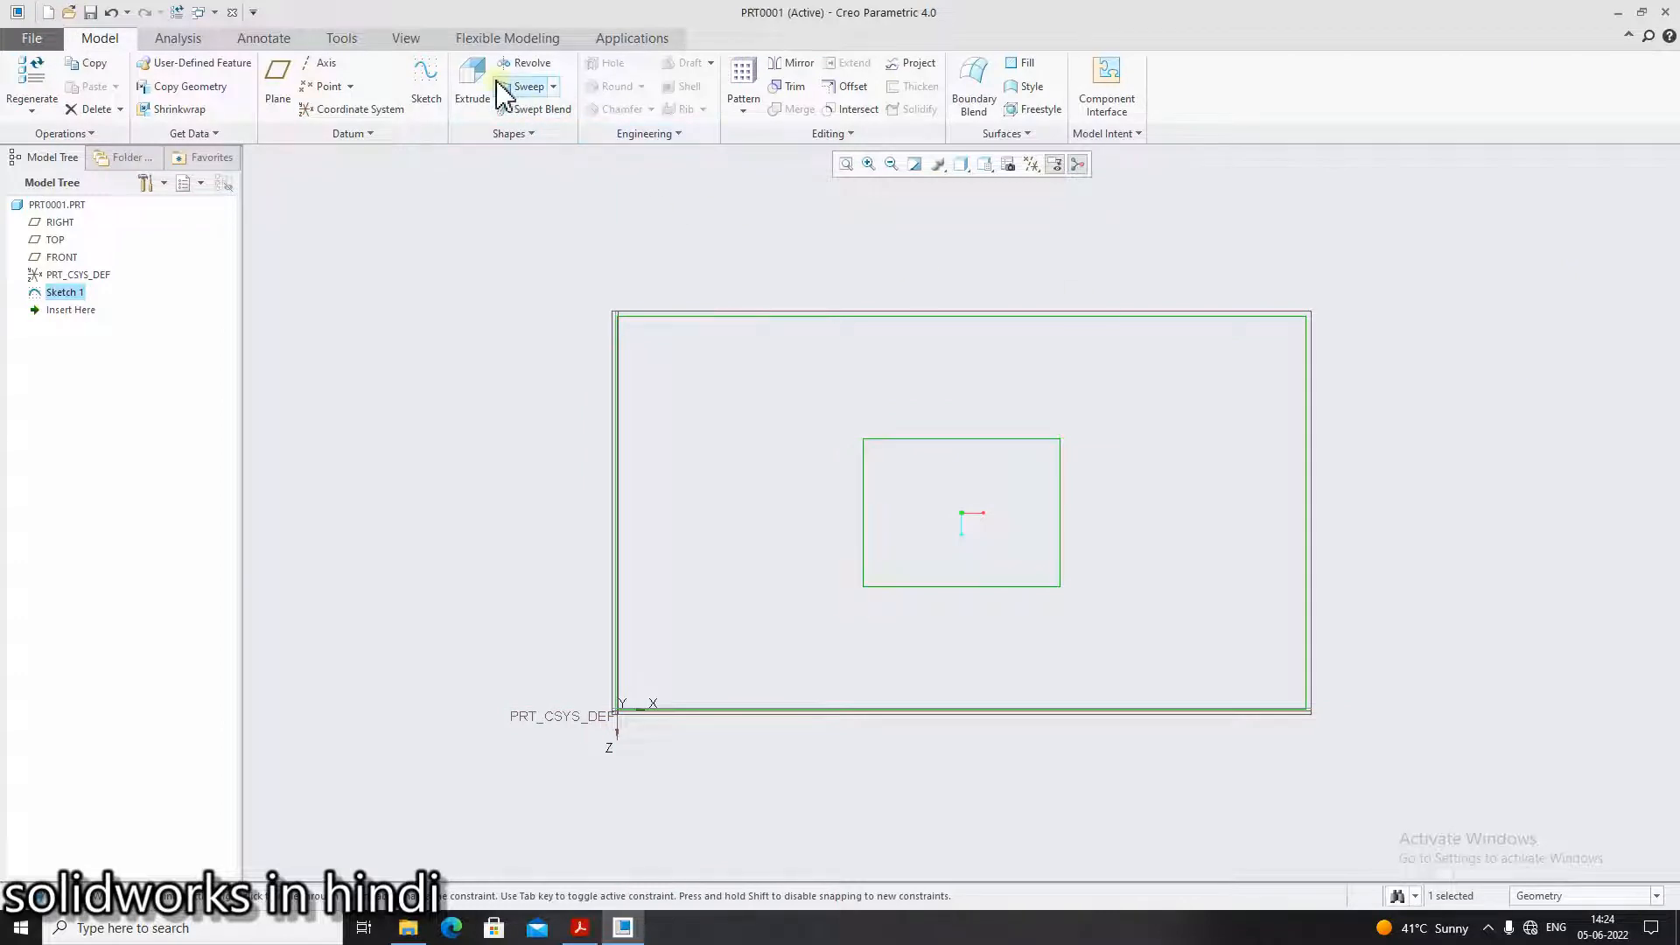
Step: Extrude the base sketch to a depth of 12 mm
{"action": "left_click", "coordinate": [490, 84]}
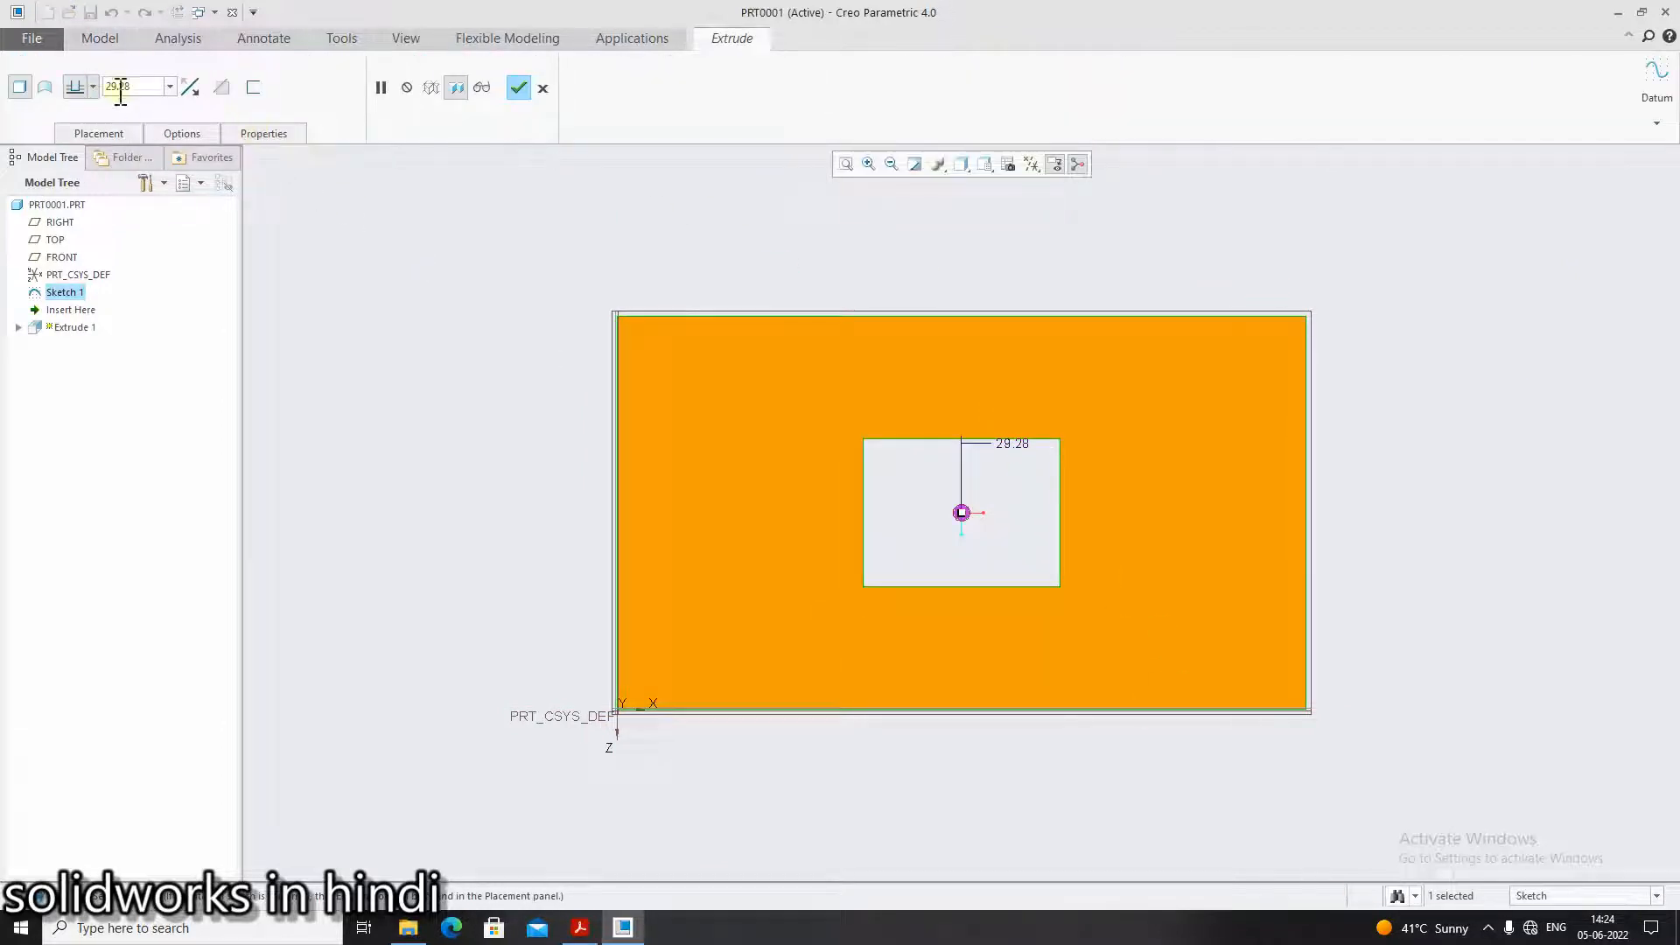
{"action": "double_click", "coordinate": [121, 88]}
{"action": "key", "text": "BackSpace"}
{"action": "type", "text": "12"}
{"action": "key", "text": "Return"}
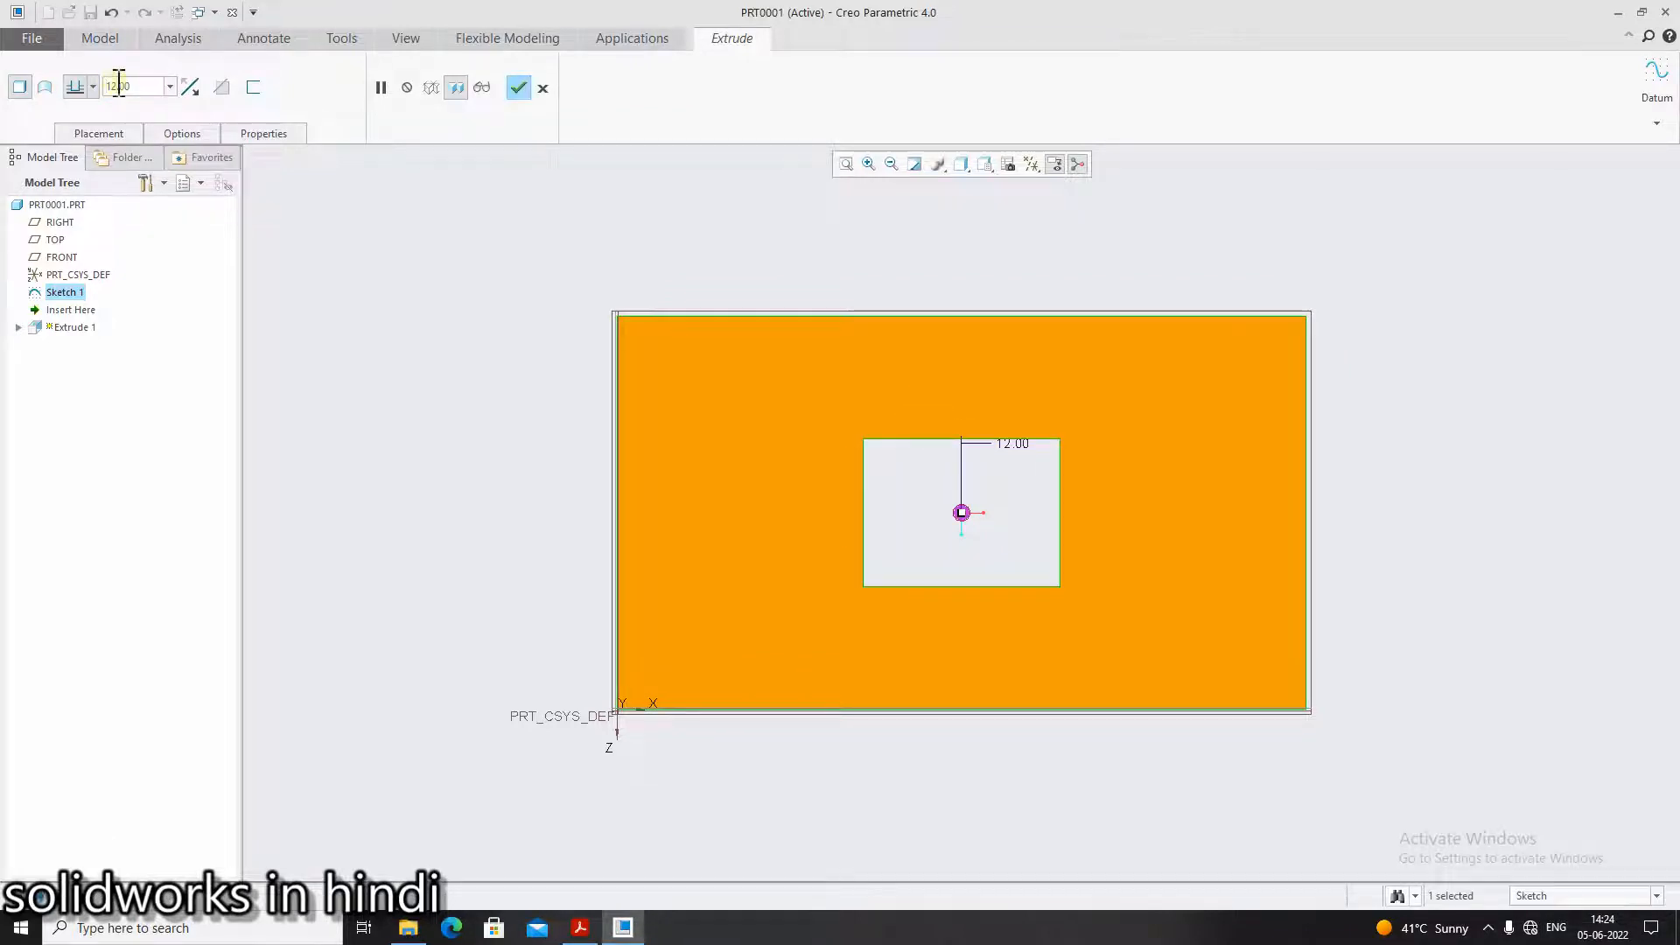
{"action": "left_click", "coordinate": [519, 88]}
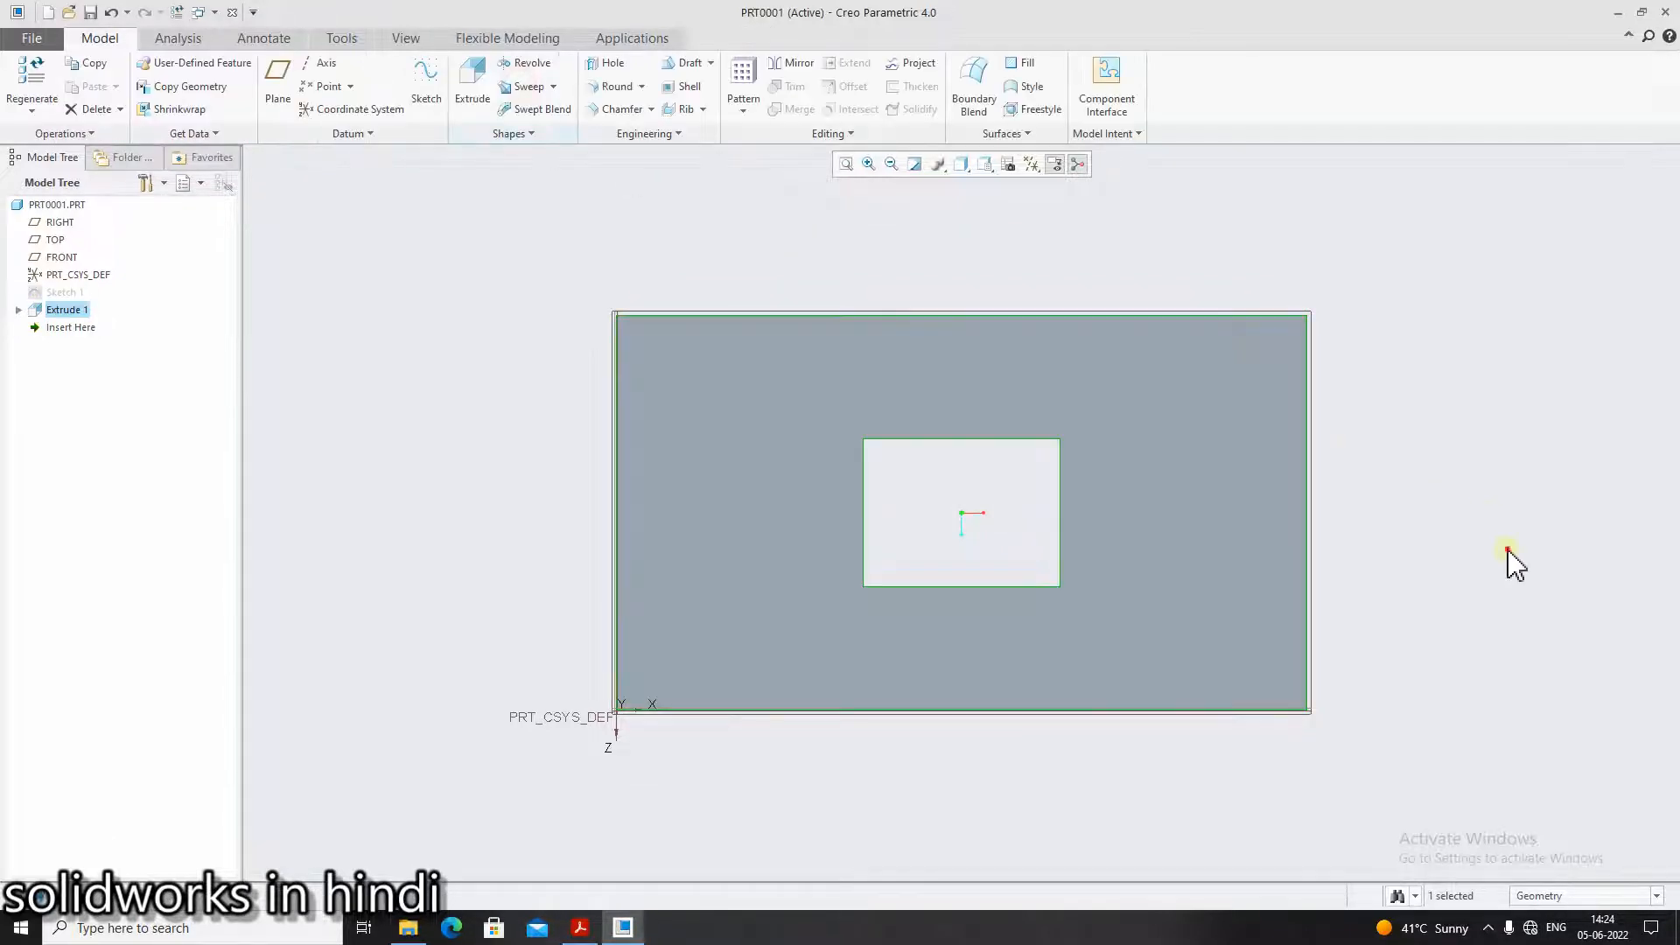
{"action": "left_click", "coordinate": [1190, 792]}
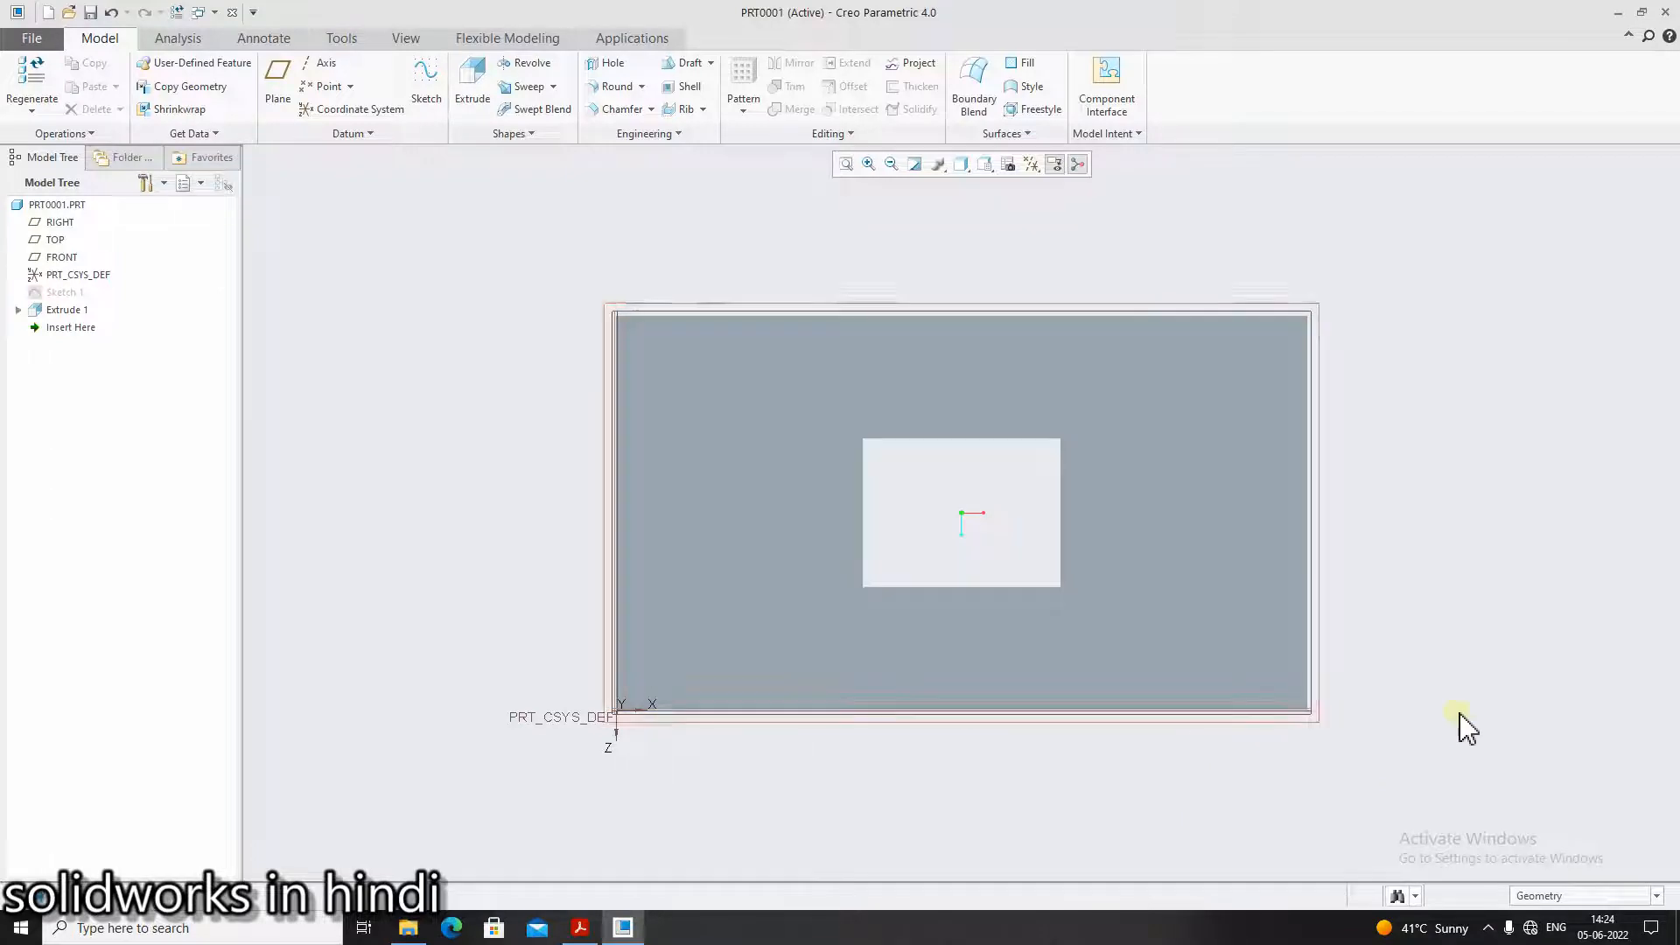
Step: Review the upright blocks in the PDF drawing, then start a new Extrude sketch on the base's top face and dismiss the Creo Agent message
{"action": "middle_click_drag", "start_coordinate": [1466, 727], "coordinate": [1425, 611]}
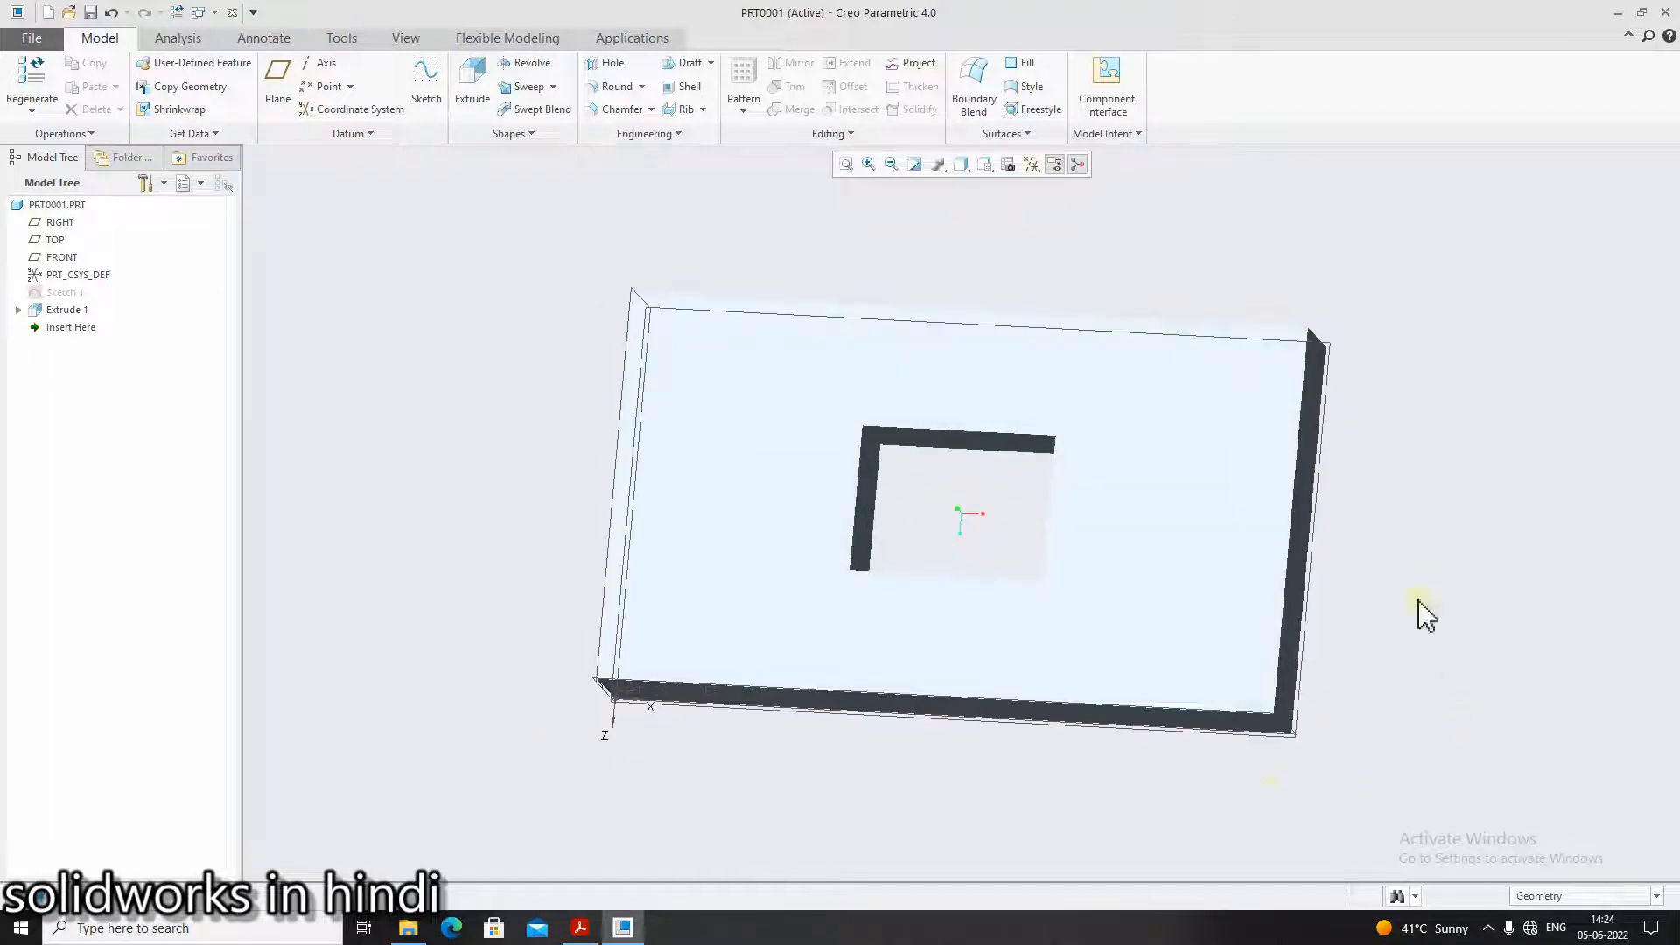
{"action": "left_click", "coordinate": [580, 927]}
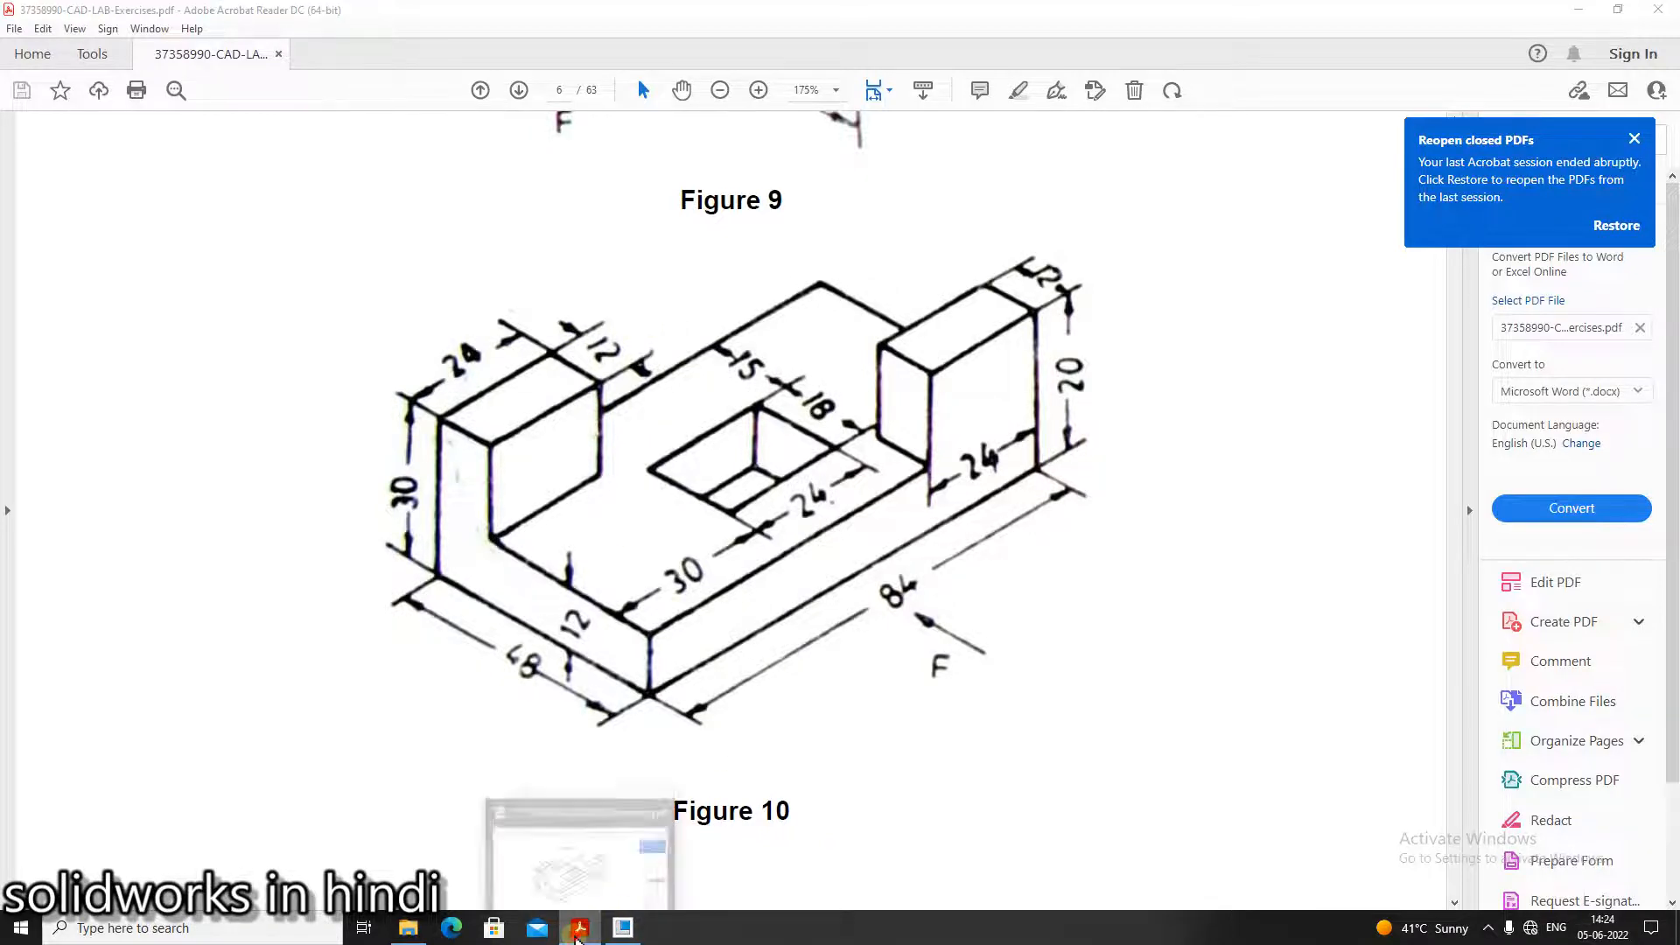
{"action": "left_click", "coordinate": [623, 927]}
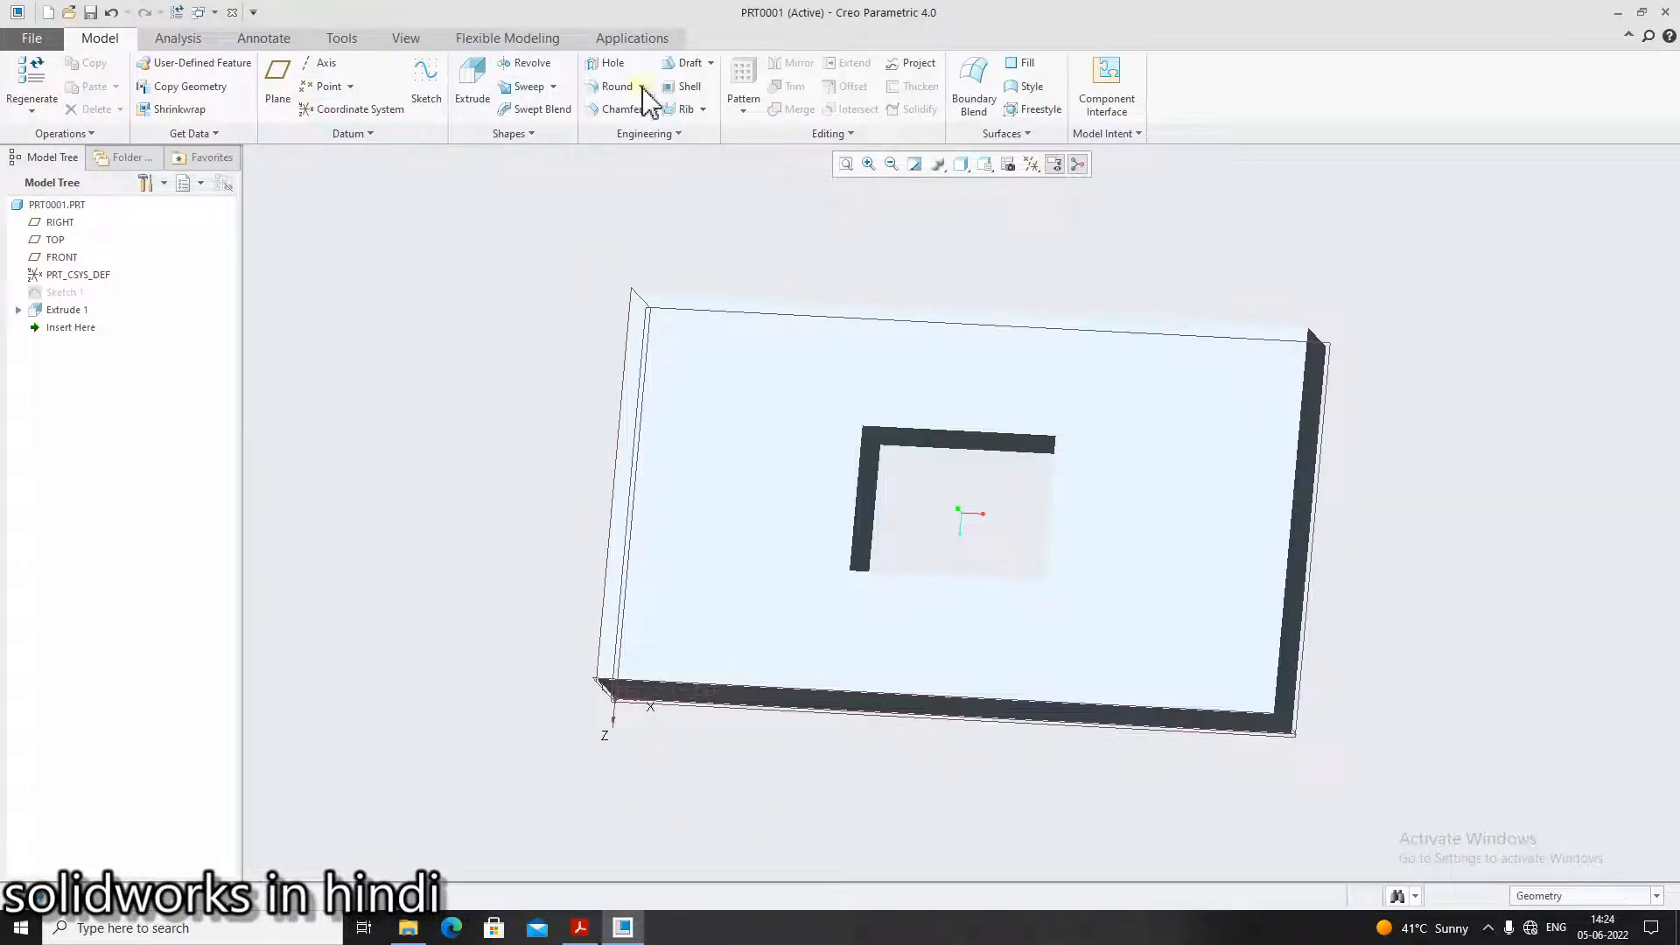
{"action": "left_click", "coordinate": [789, 399]}
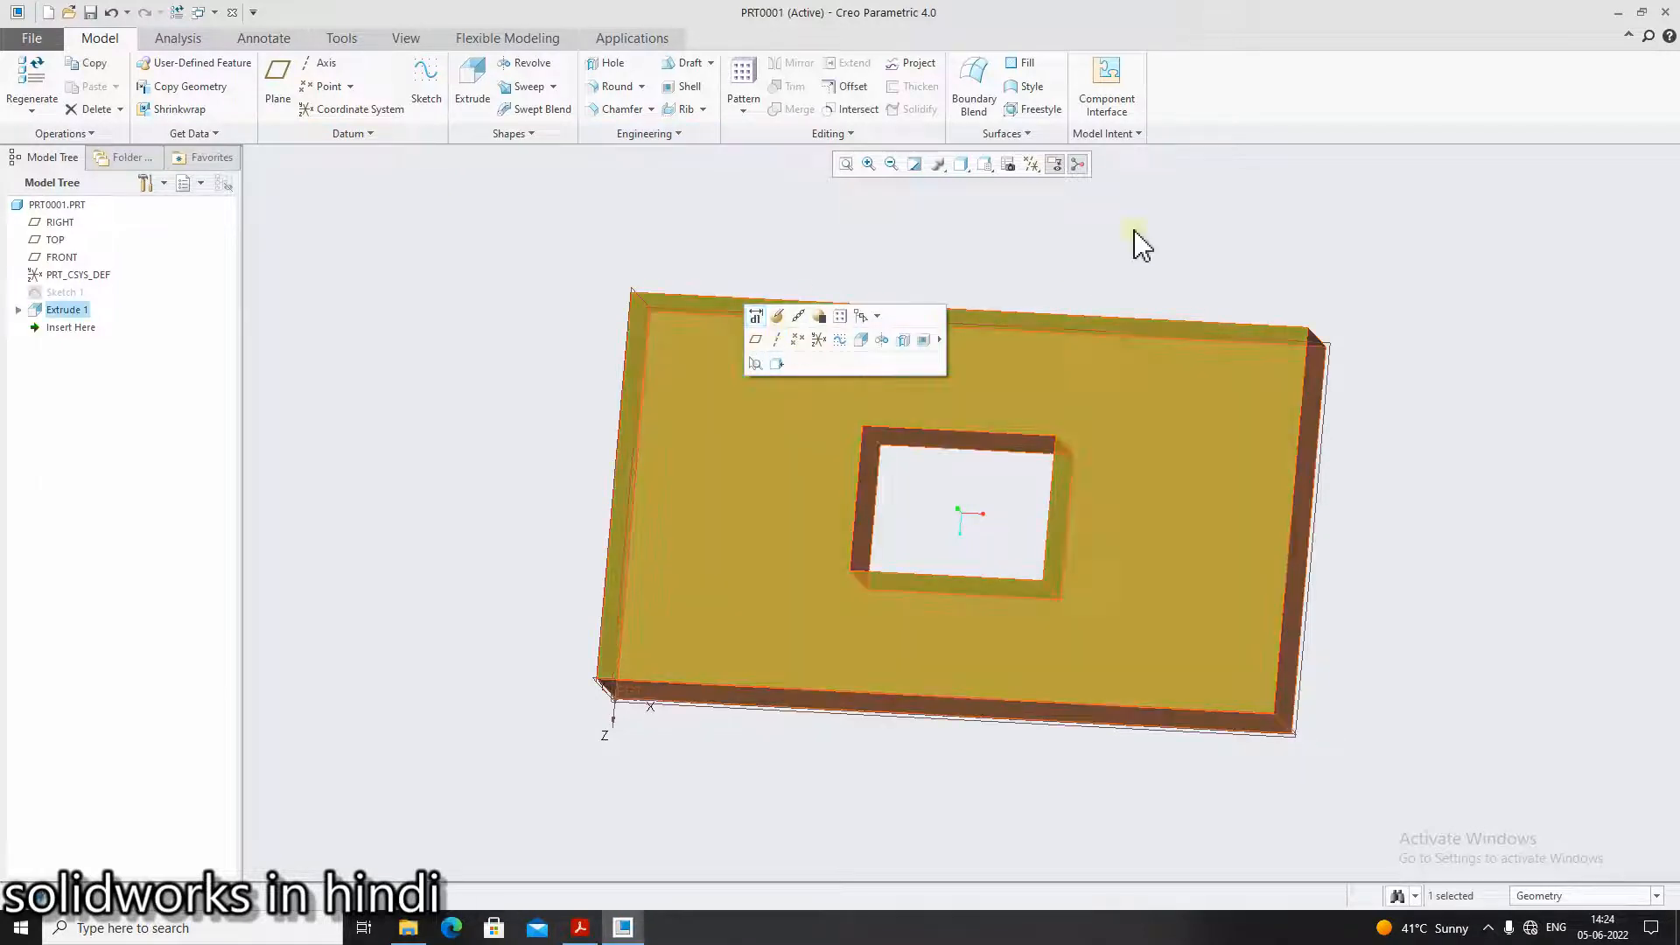
{"action": "left_click", "coordinate": [1137, 288]}
{"action": "left_click", "coordinate": [472, 87]}
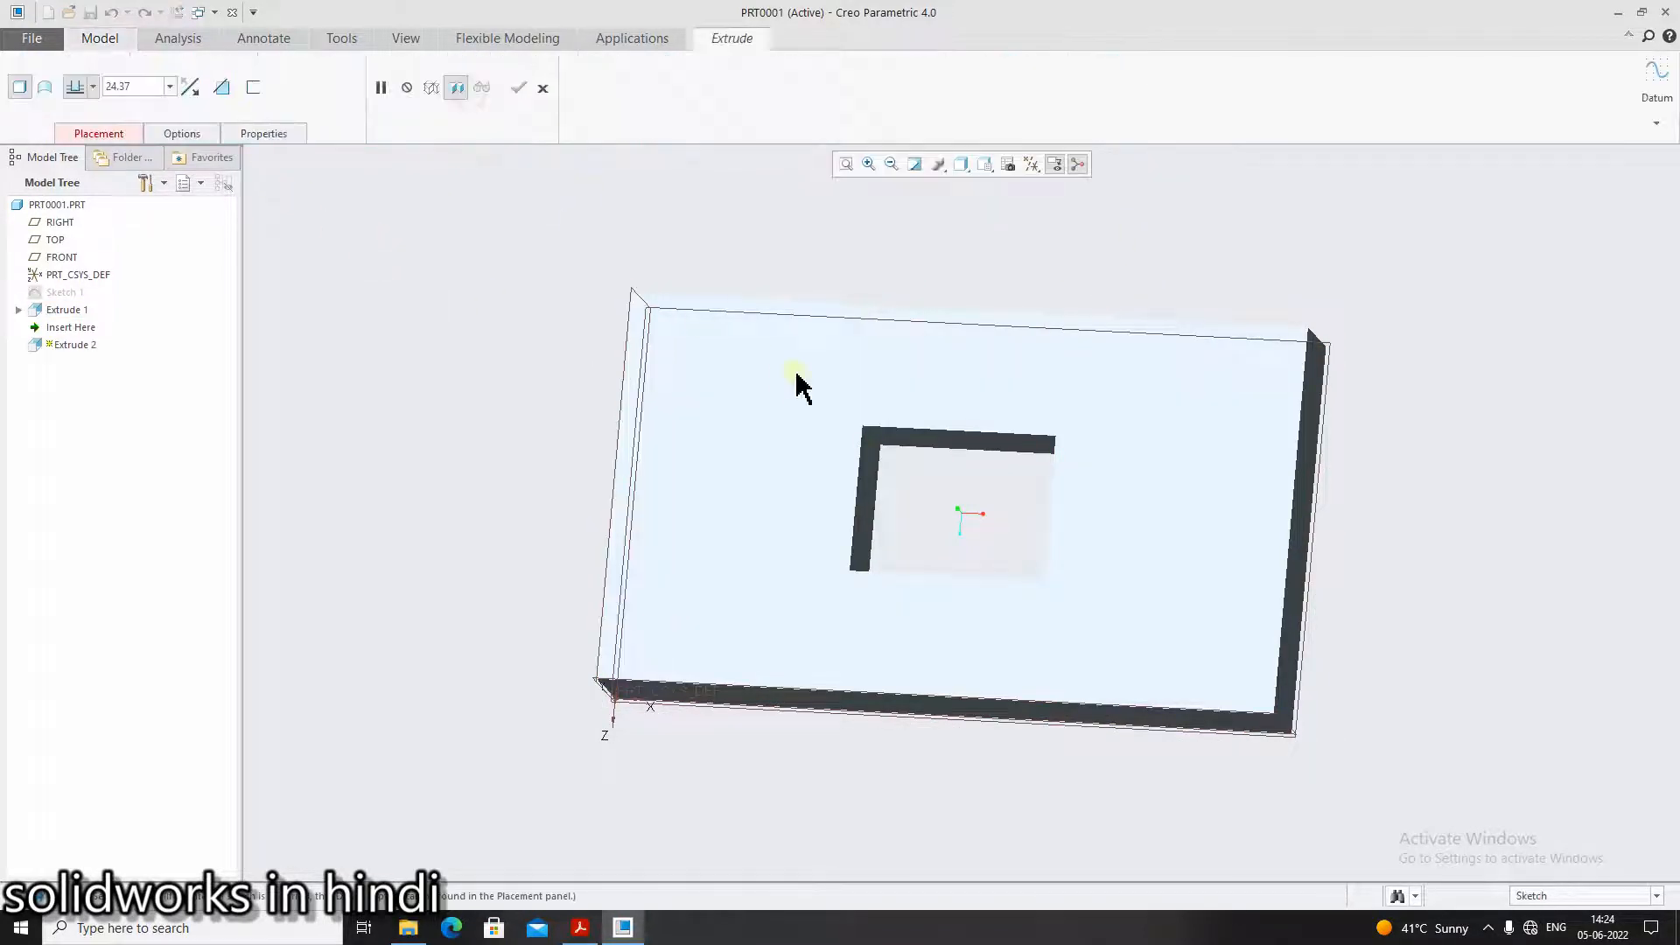
{"action": "left_click", "coordinate": [796, 385]}
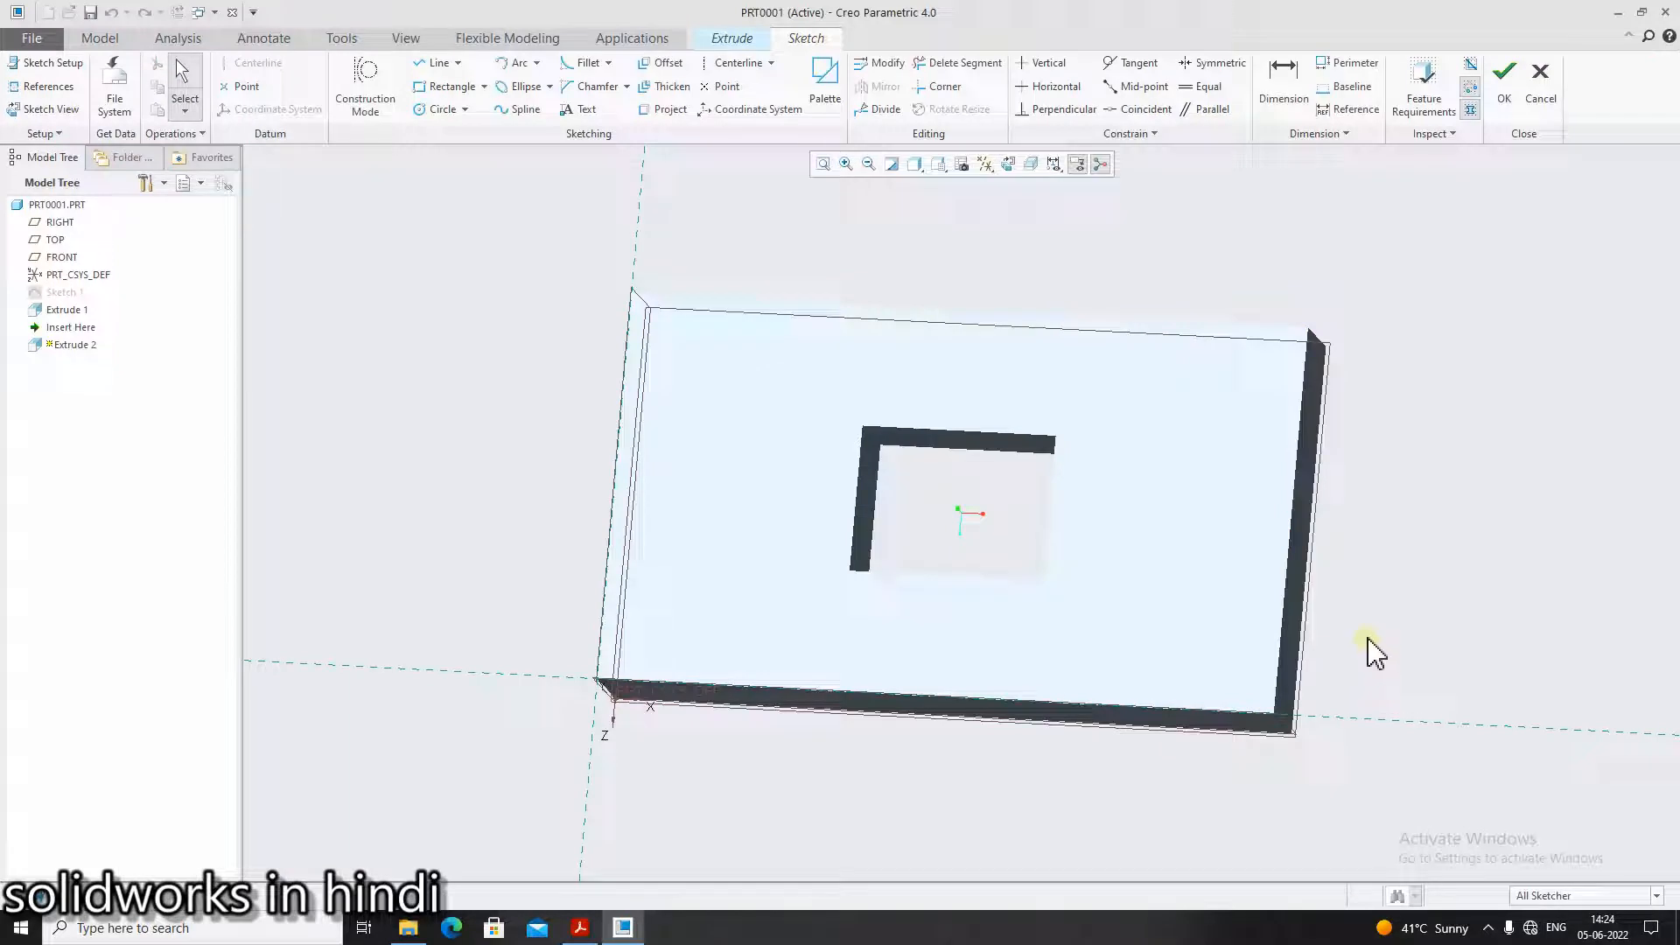
{"action": "left_click", "coordinate": [1339, 618]}
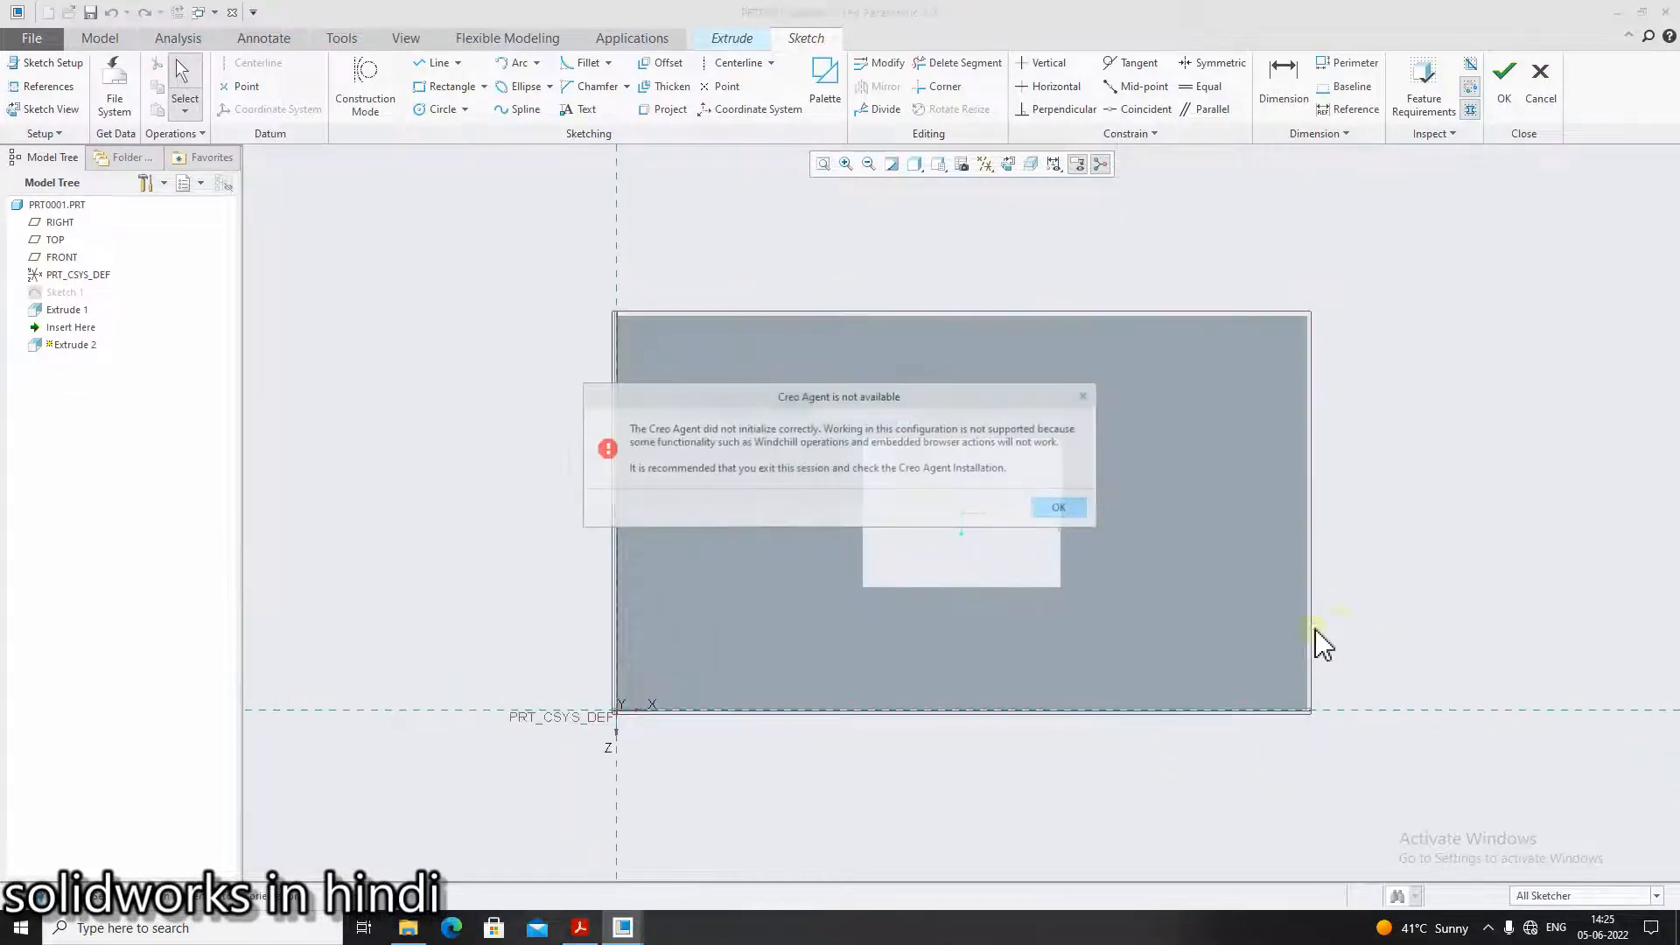
{"action": "left_click", "coordinate": [1059, 511]}
Step: Sketch a rectangle about 20 by 9 mm starting at the base's upper-left corner
{"action": "left_click", "coordinate": [446, 86]}
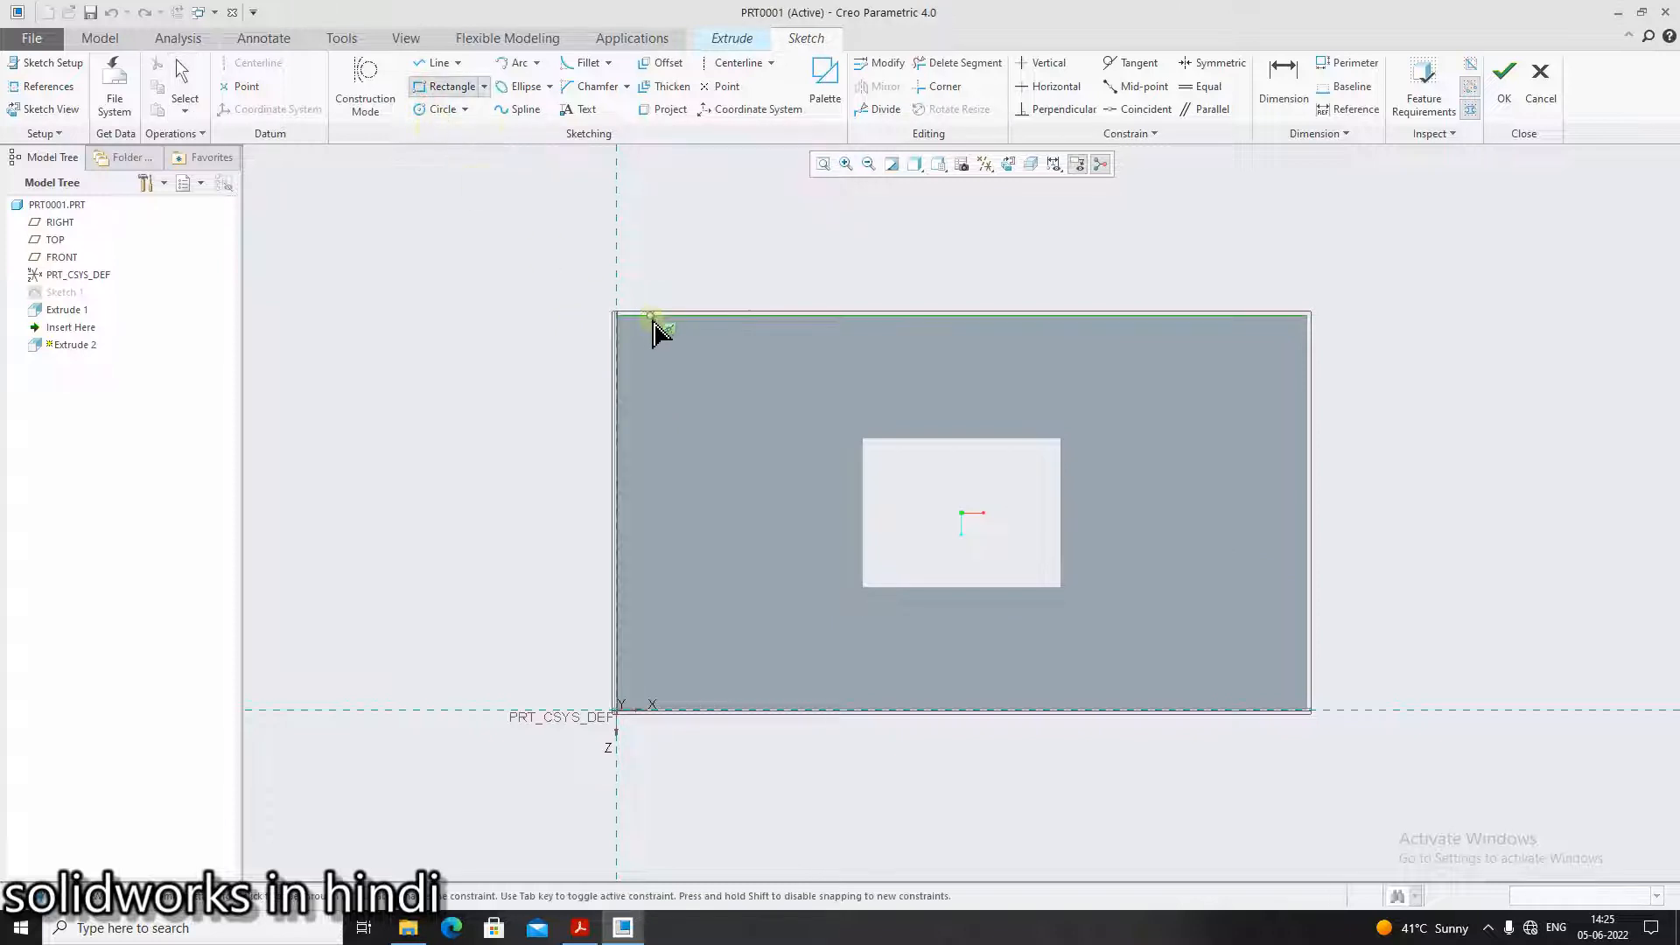
{"action": "left_click", "coordinate": [617, 317]}
{"action": "left_click", "coordinate": [786, 388]}
{"action": "middle_click", "coordinate": [848, 262]}
Step: Set the corner rectangle's vertical dimension to 12 mm and, after checking the PDF drawing, its horizontal dimension to 24 mm
{"action": "double_click", "coordinate": [784, 340]}
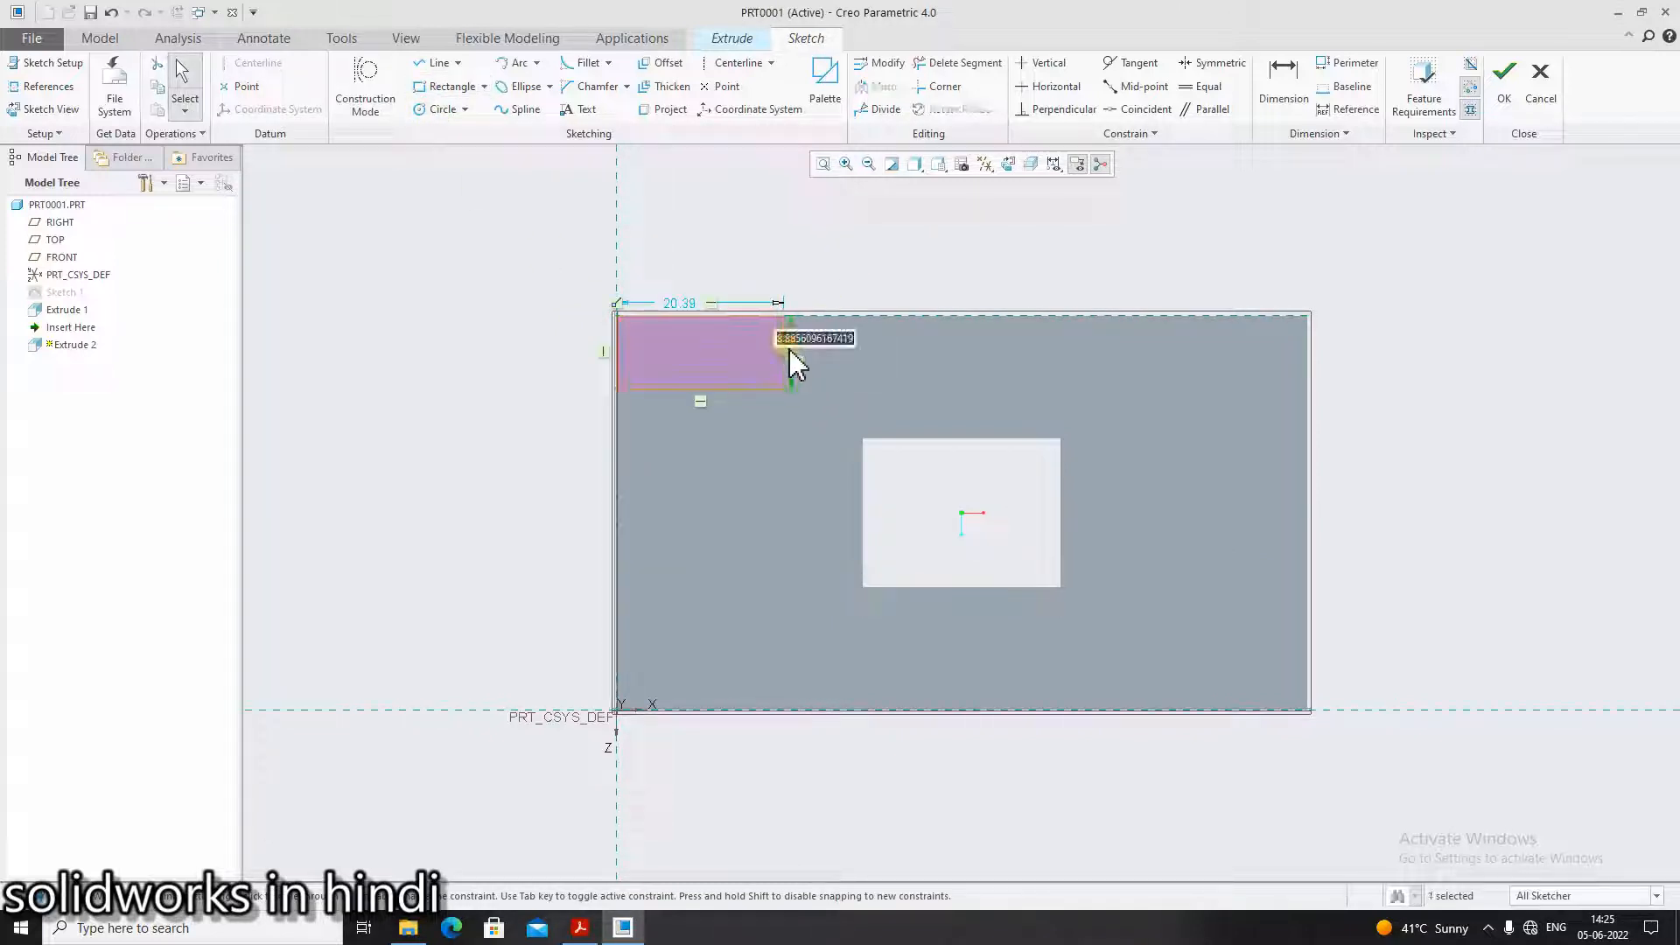
{"action": "type", "text": "12.00"}
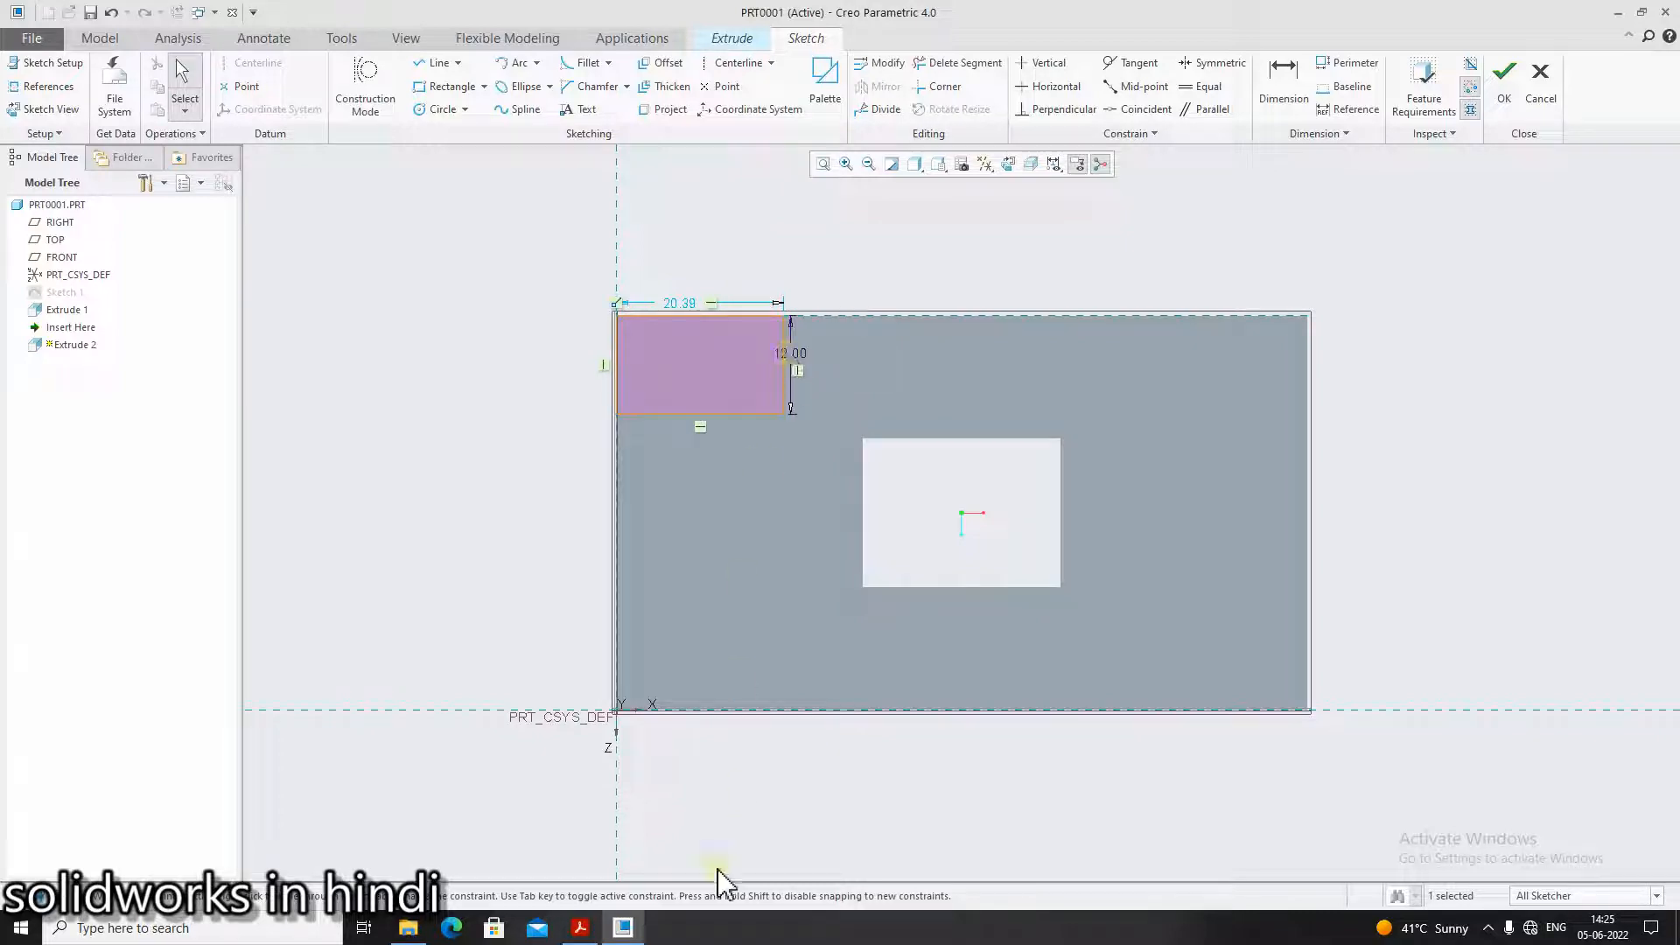
{"action": "left_click", "coordinate": [579, 927]}
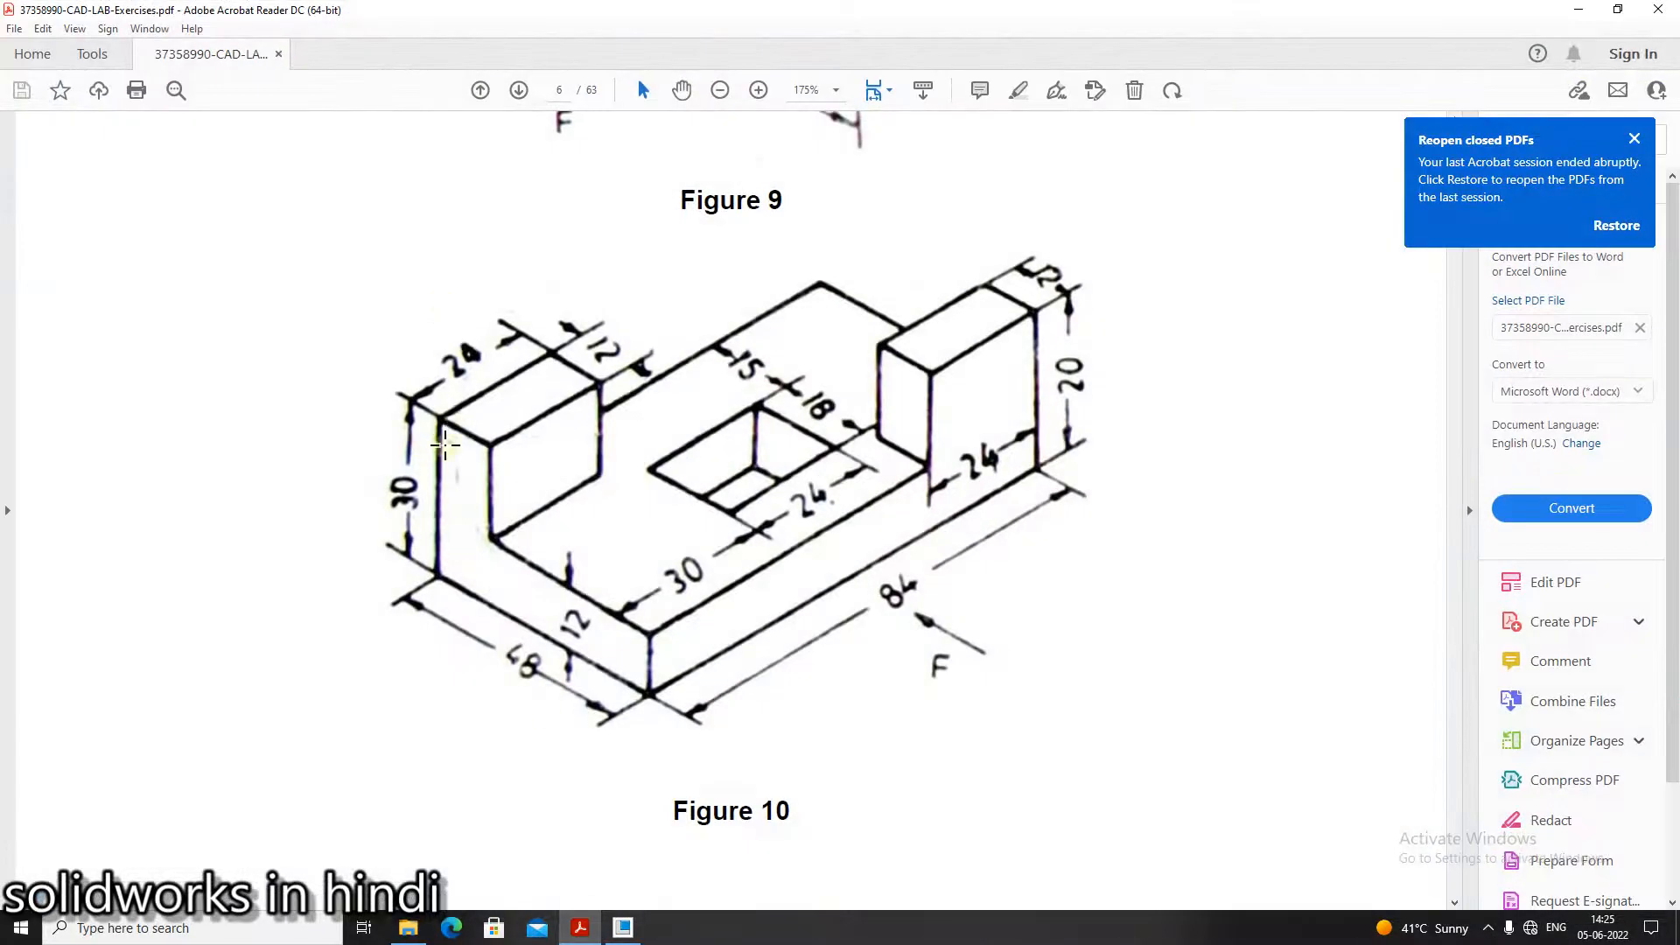
{"action": "left_click", "coordinate": [622, 927]}
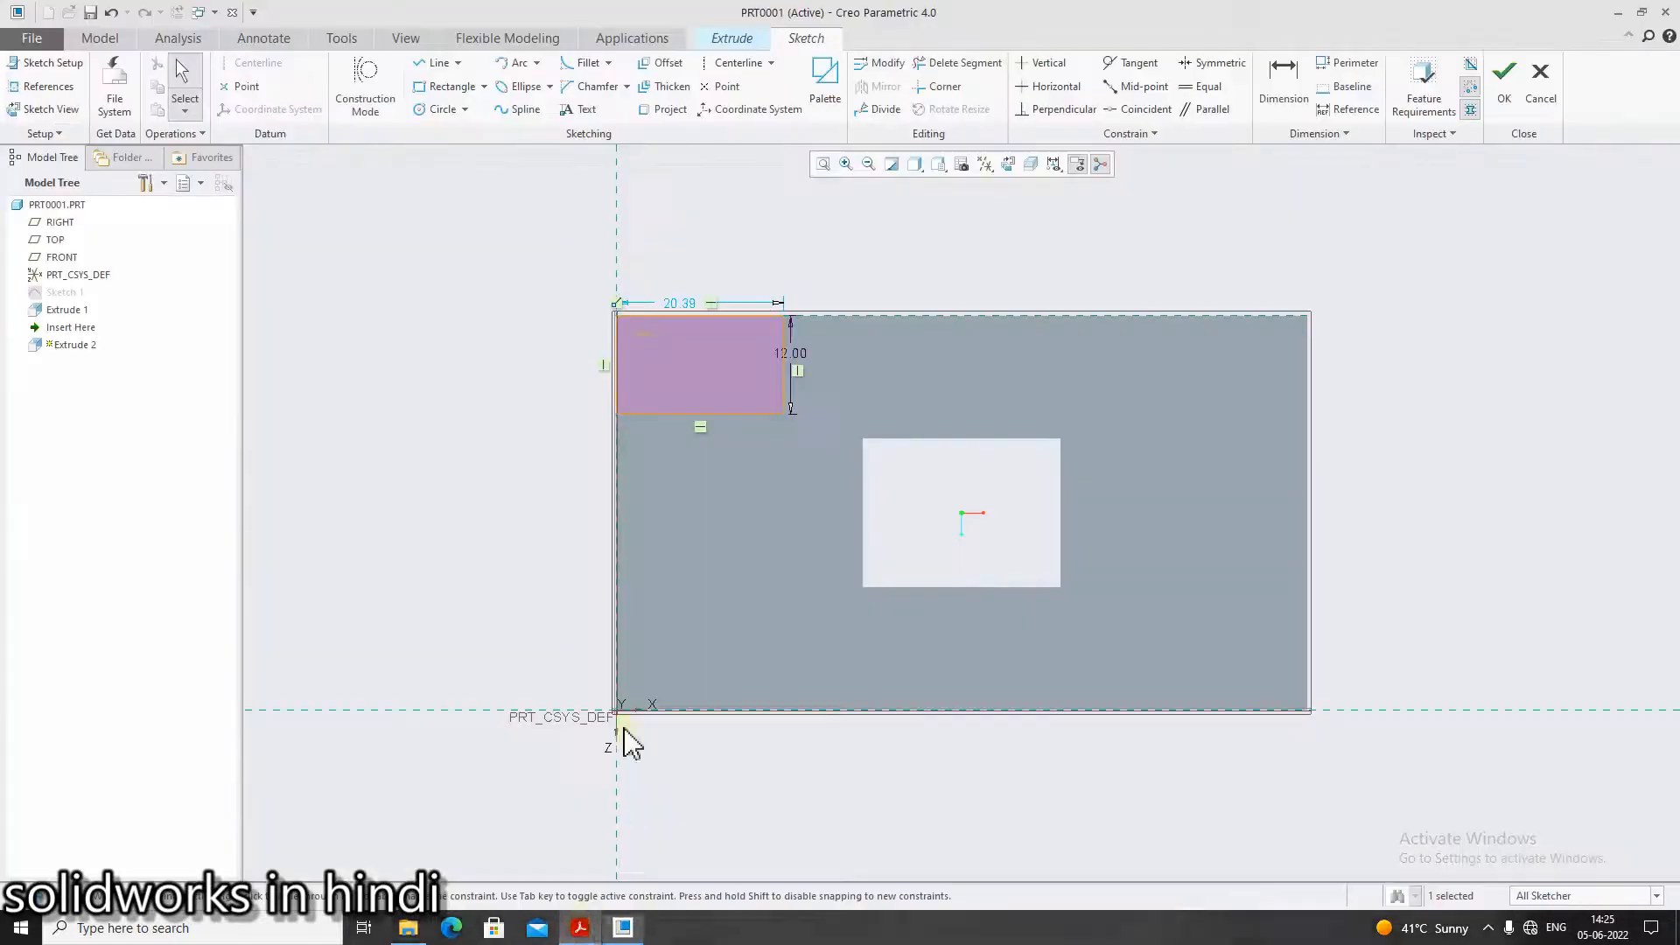
{"action": "double_click", "coordinate": [679, 303]}
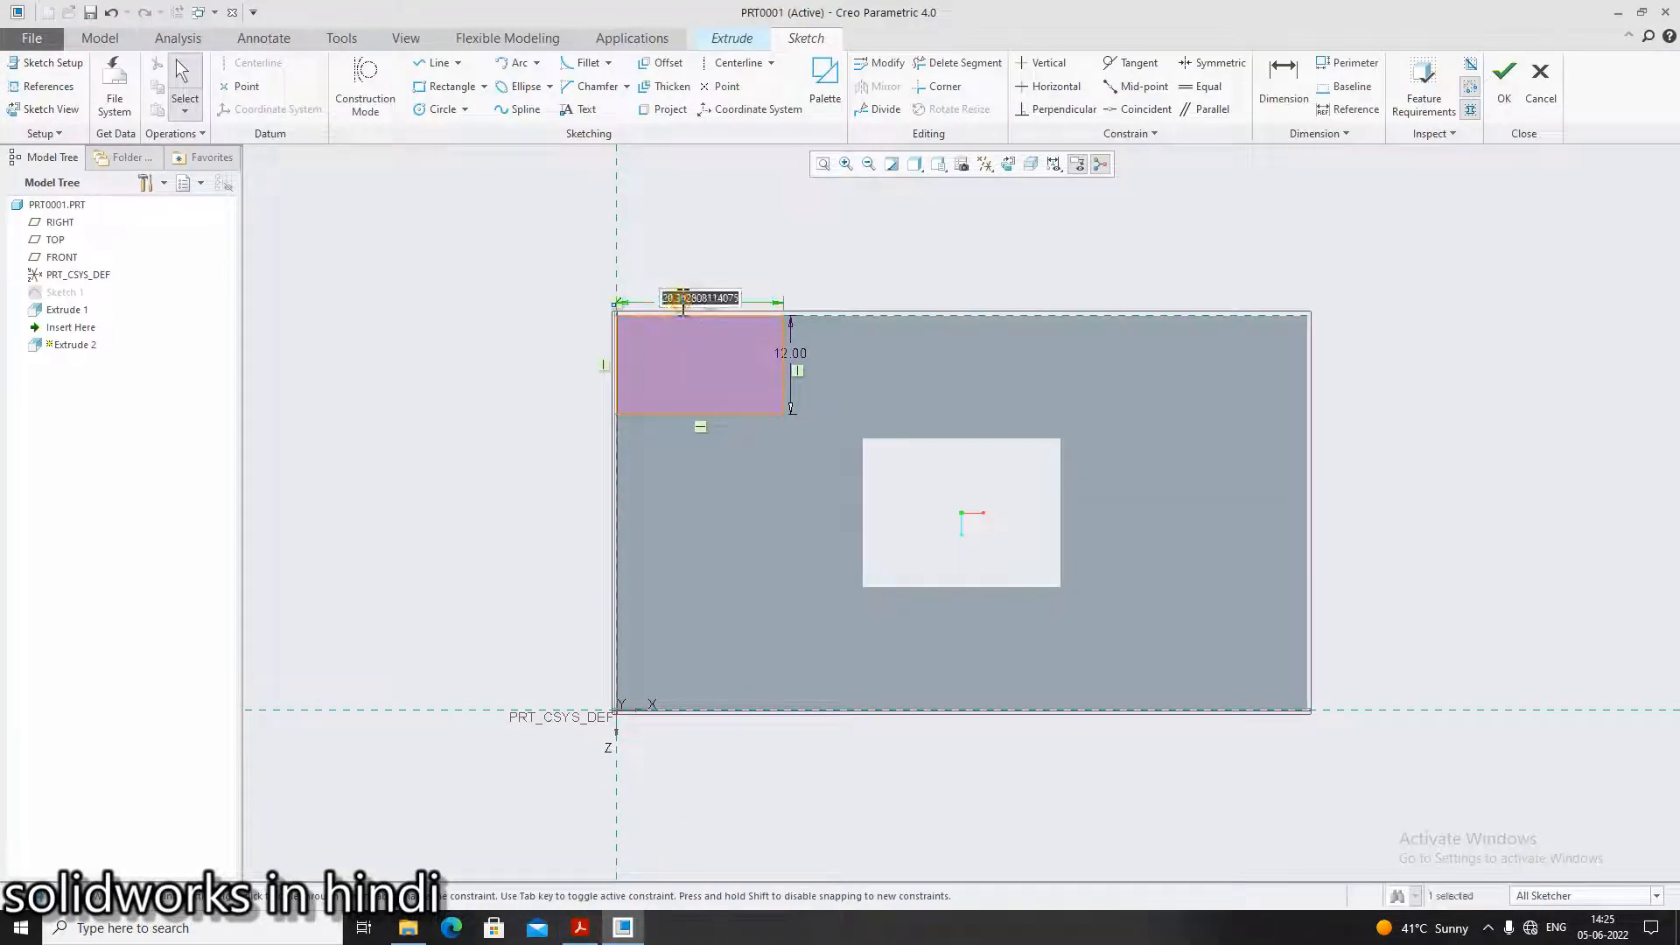
{"action": "key", "text": "BackSpace"}
{"action": "type", "text": "24"}
{"action": "key", "text": "Return"}
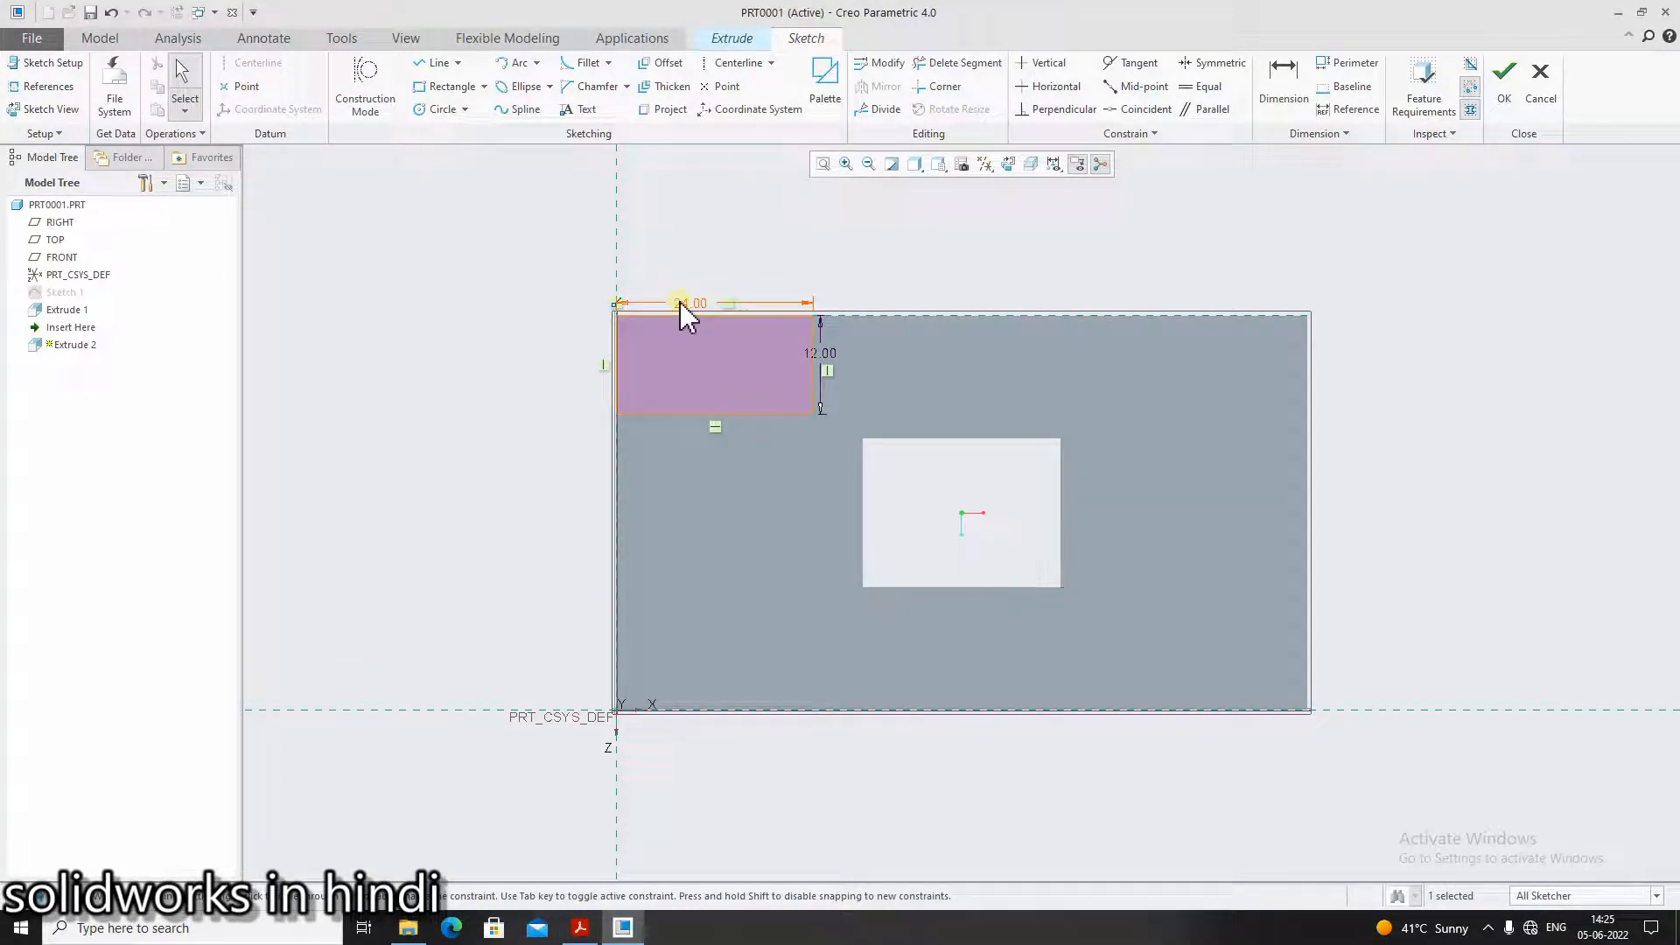
Step: Check the block height in the PDF drawing, then finish the sketch and extrude the corner rectangle by 30-12 mm
{"action": "left_click", "coordinate": [580, 927]}
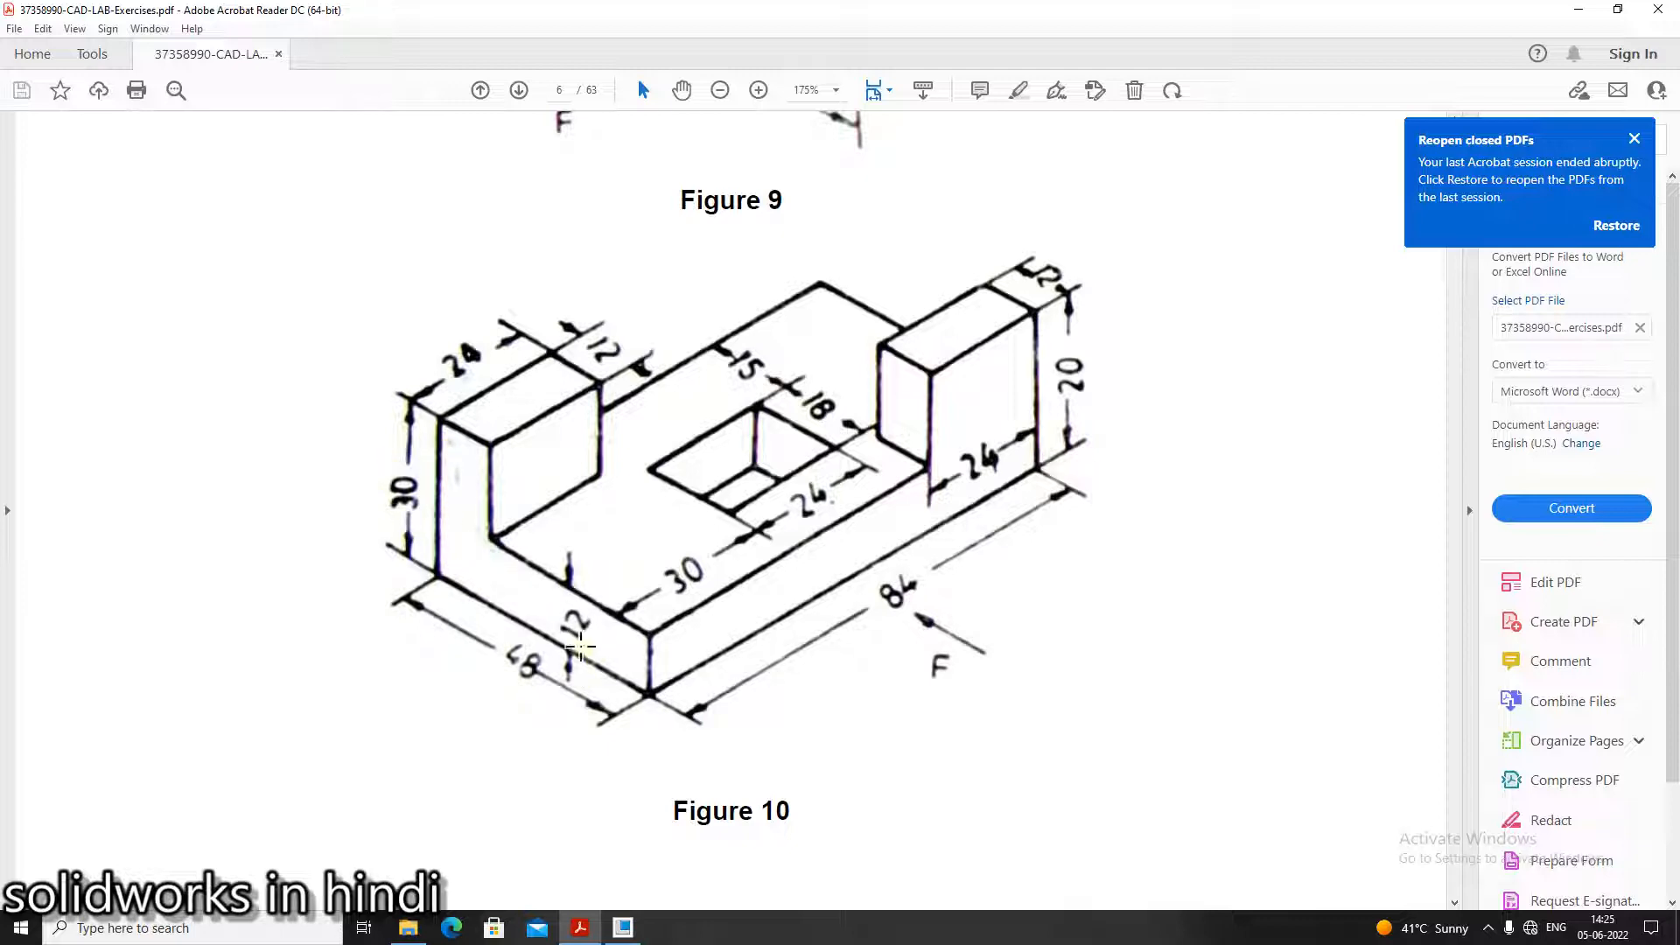
{"action": "left_click", "coordinate": [622, 927]}
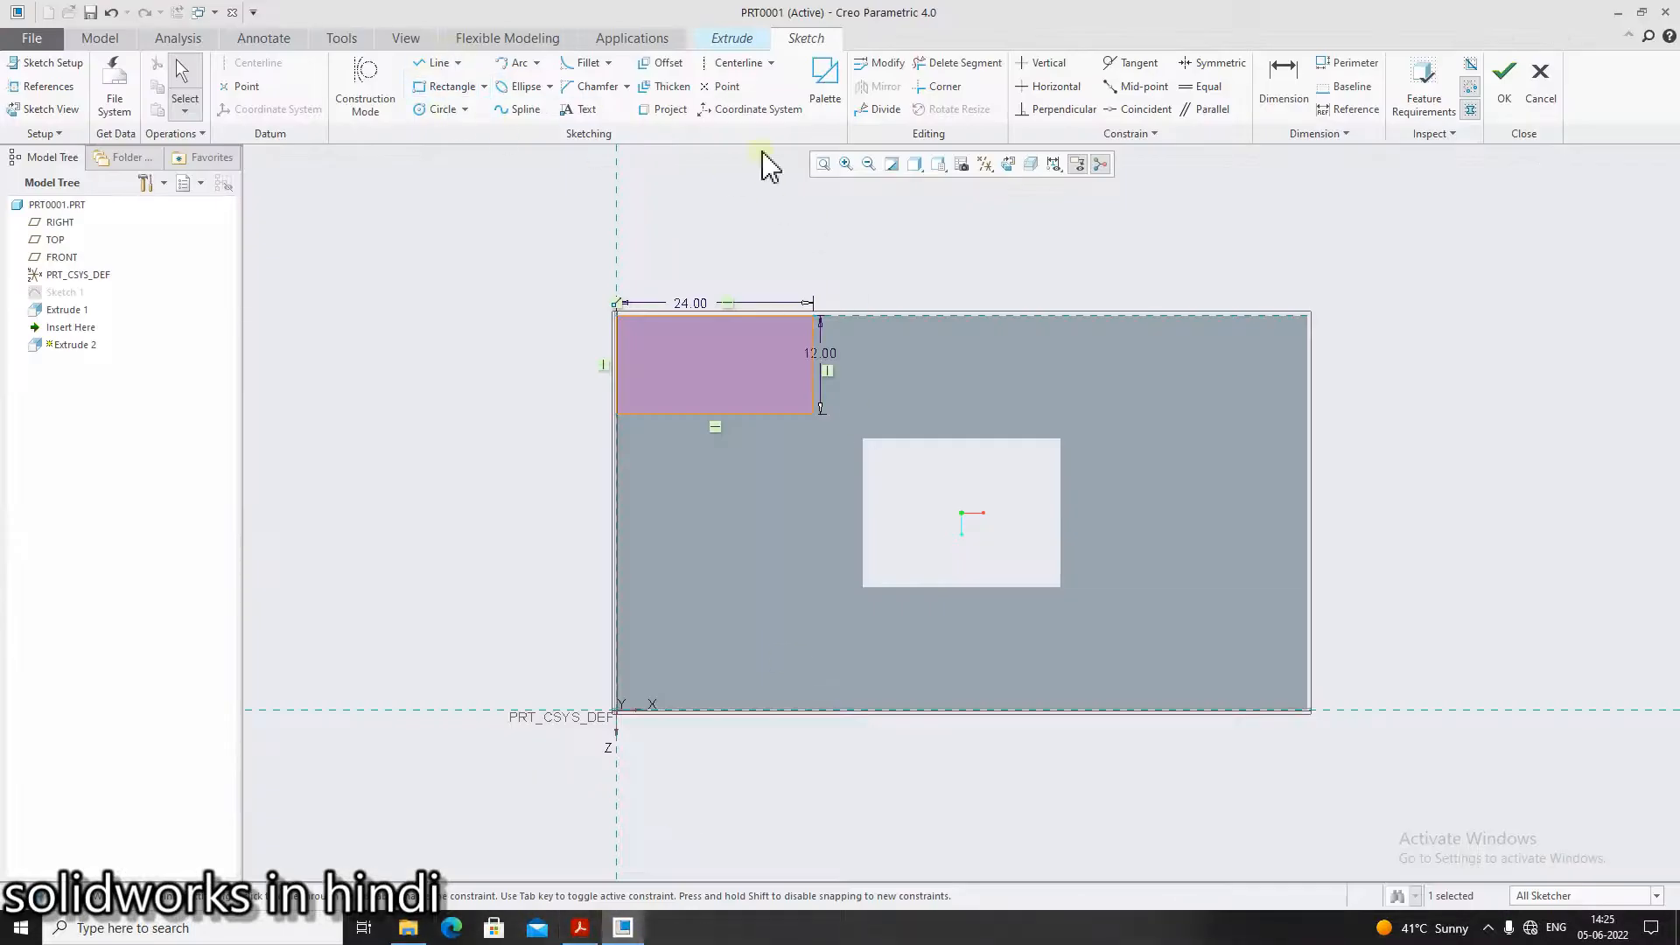
{"action": "left_click", "coordinate": [1505, 83]}
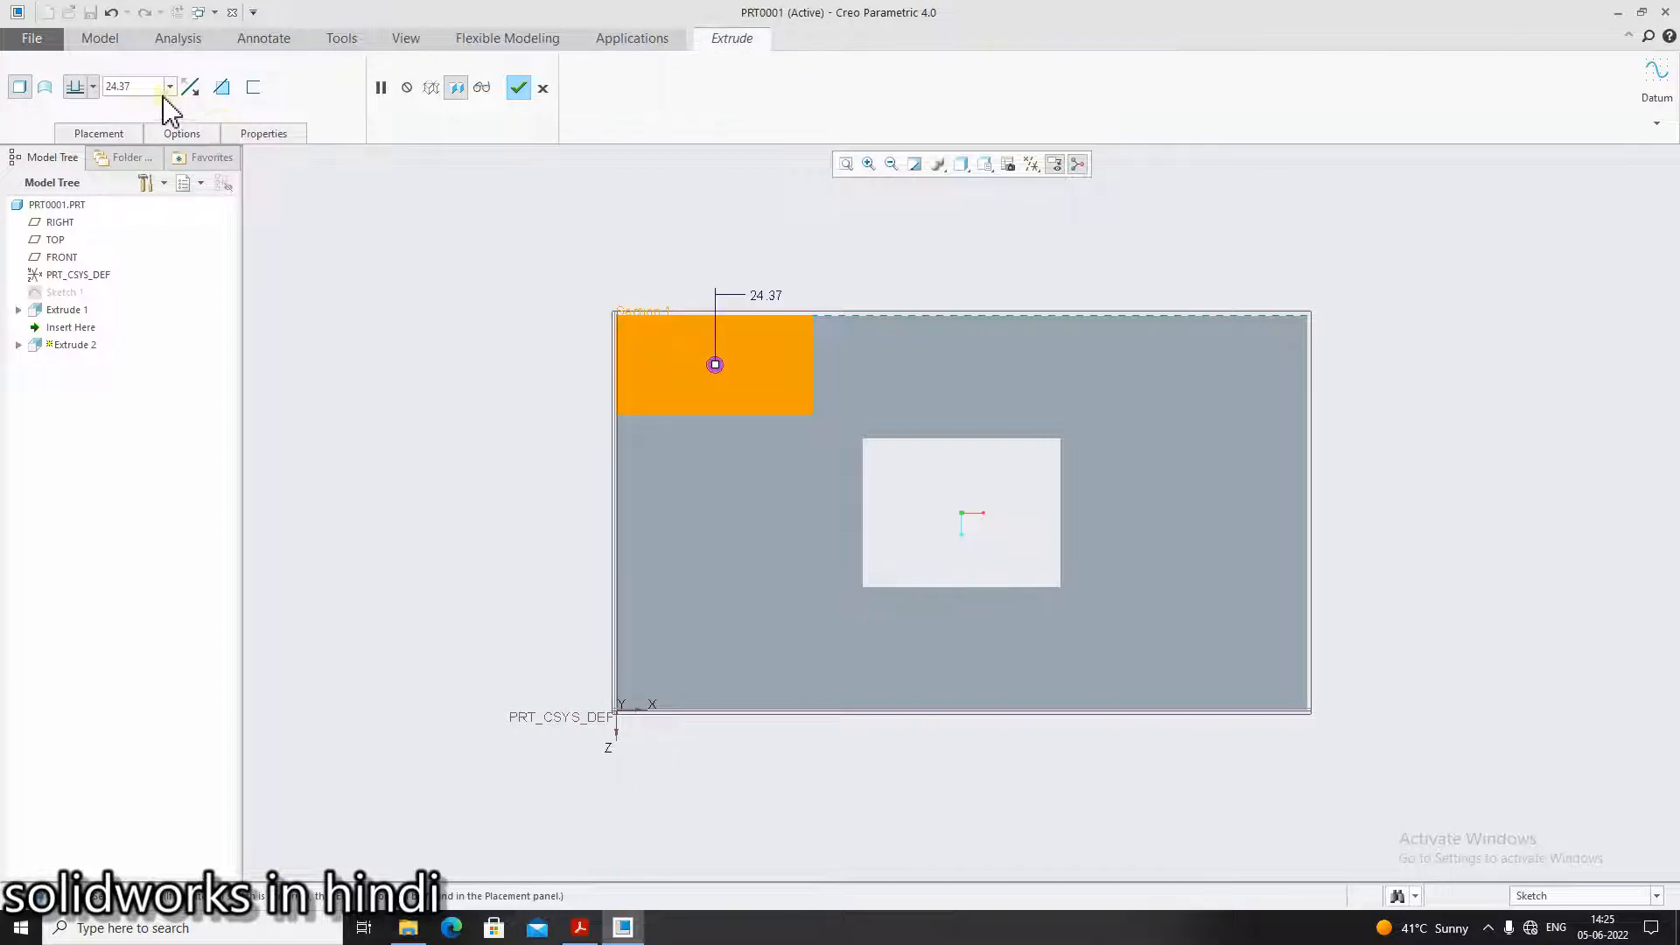
{"action": "left_click", "coordinate": [131, 85]}
{"action": "key", "text": "BackSpace"}
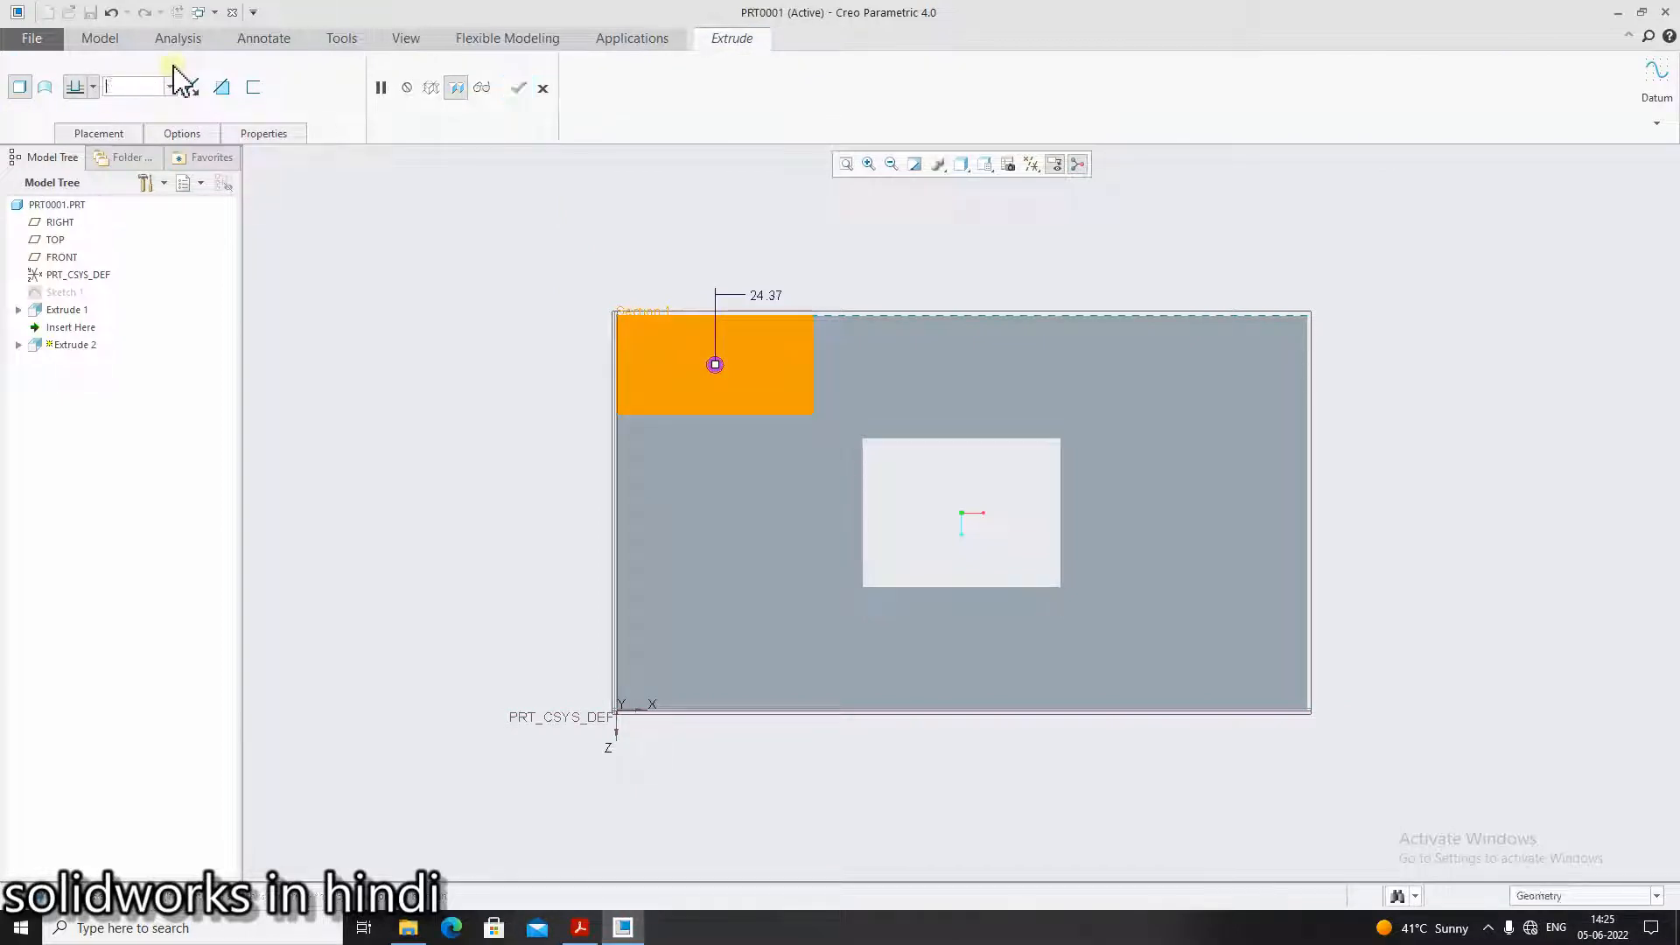
{"action": "type", "text": "30-12"}
{"action": "key", "text": "Return"}
{"action": "left_click", "coordinate": [518, 87]}
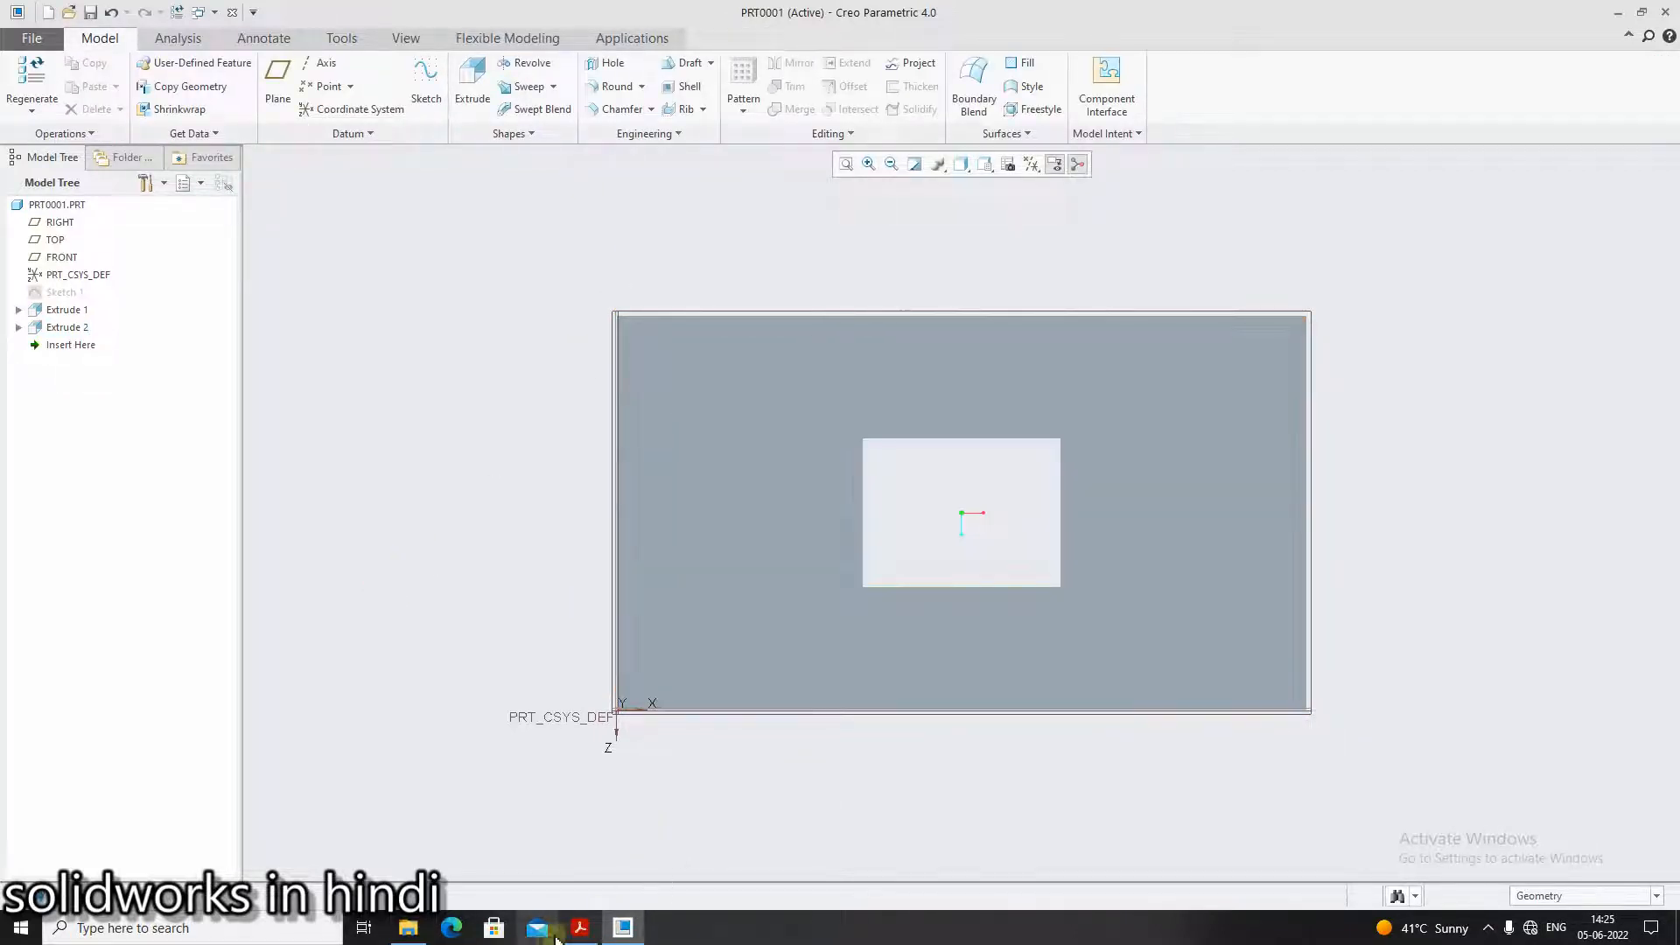
Step: Check the second block in the PDF drawing, then extrude-sketch a rectangle about 25 mm wide from the lower-right corner of the base's top face
{"action": "left_click", "coordinate": [580, 928]}
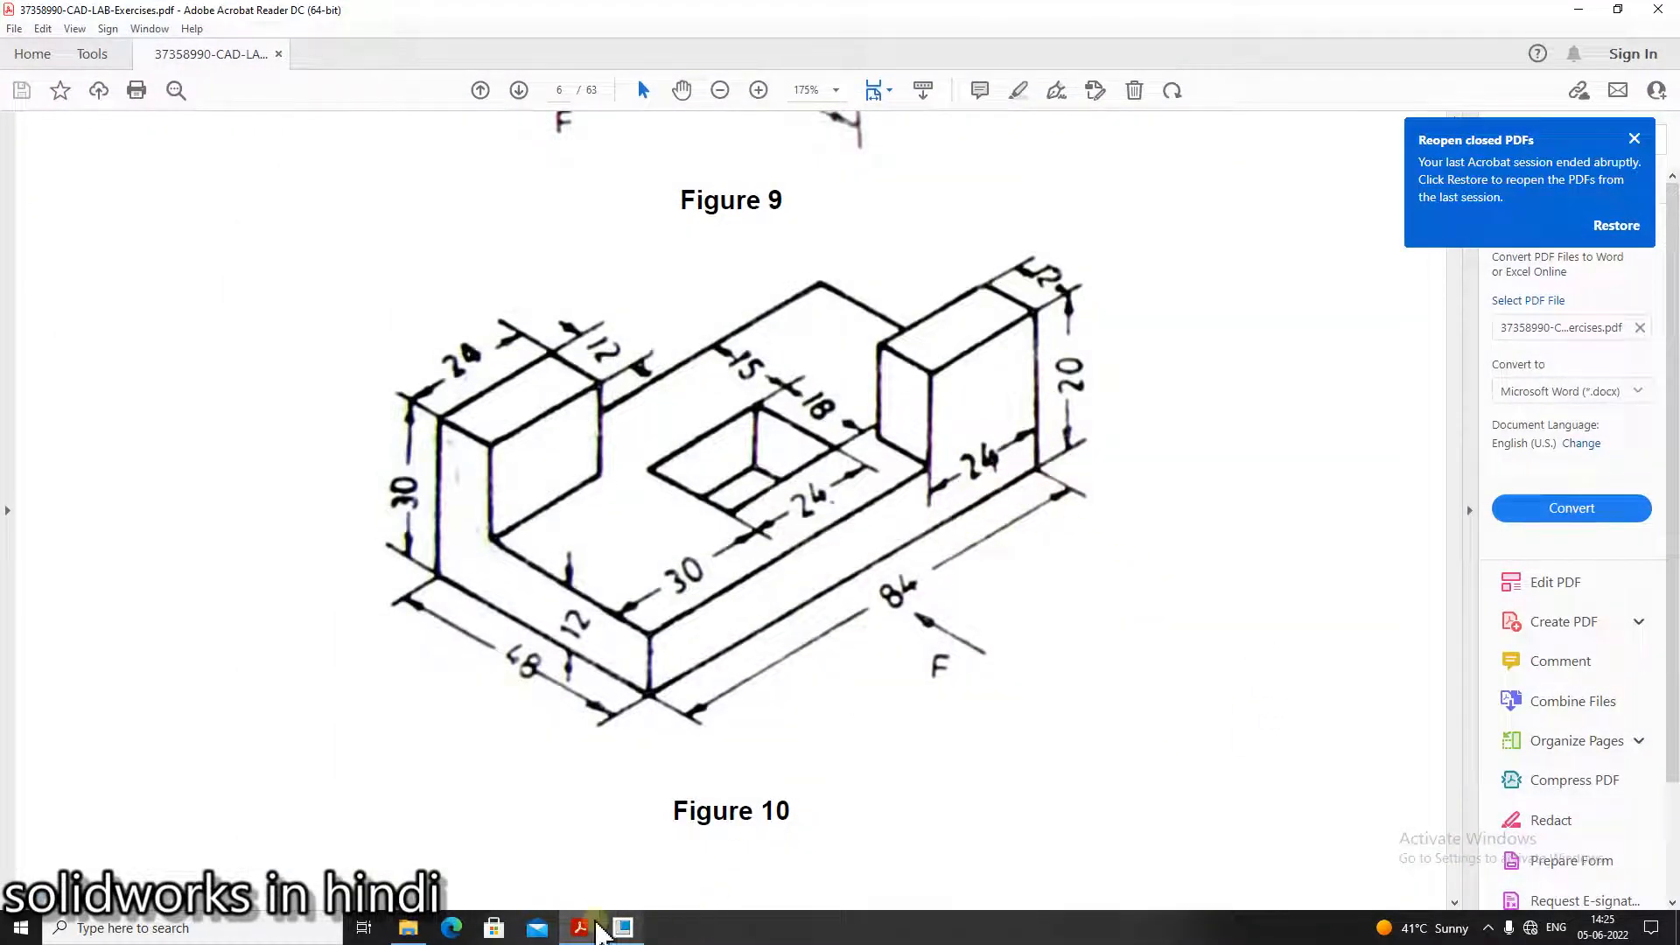
{"action": "left_click", "coordinate": [623, 928]}
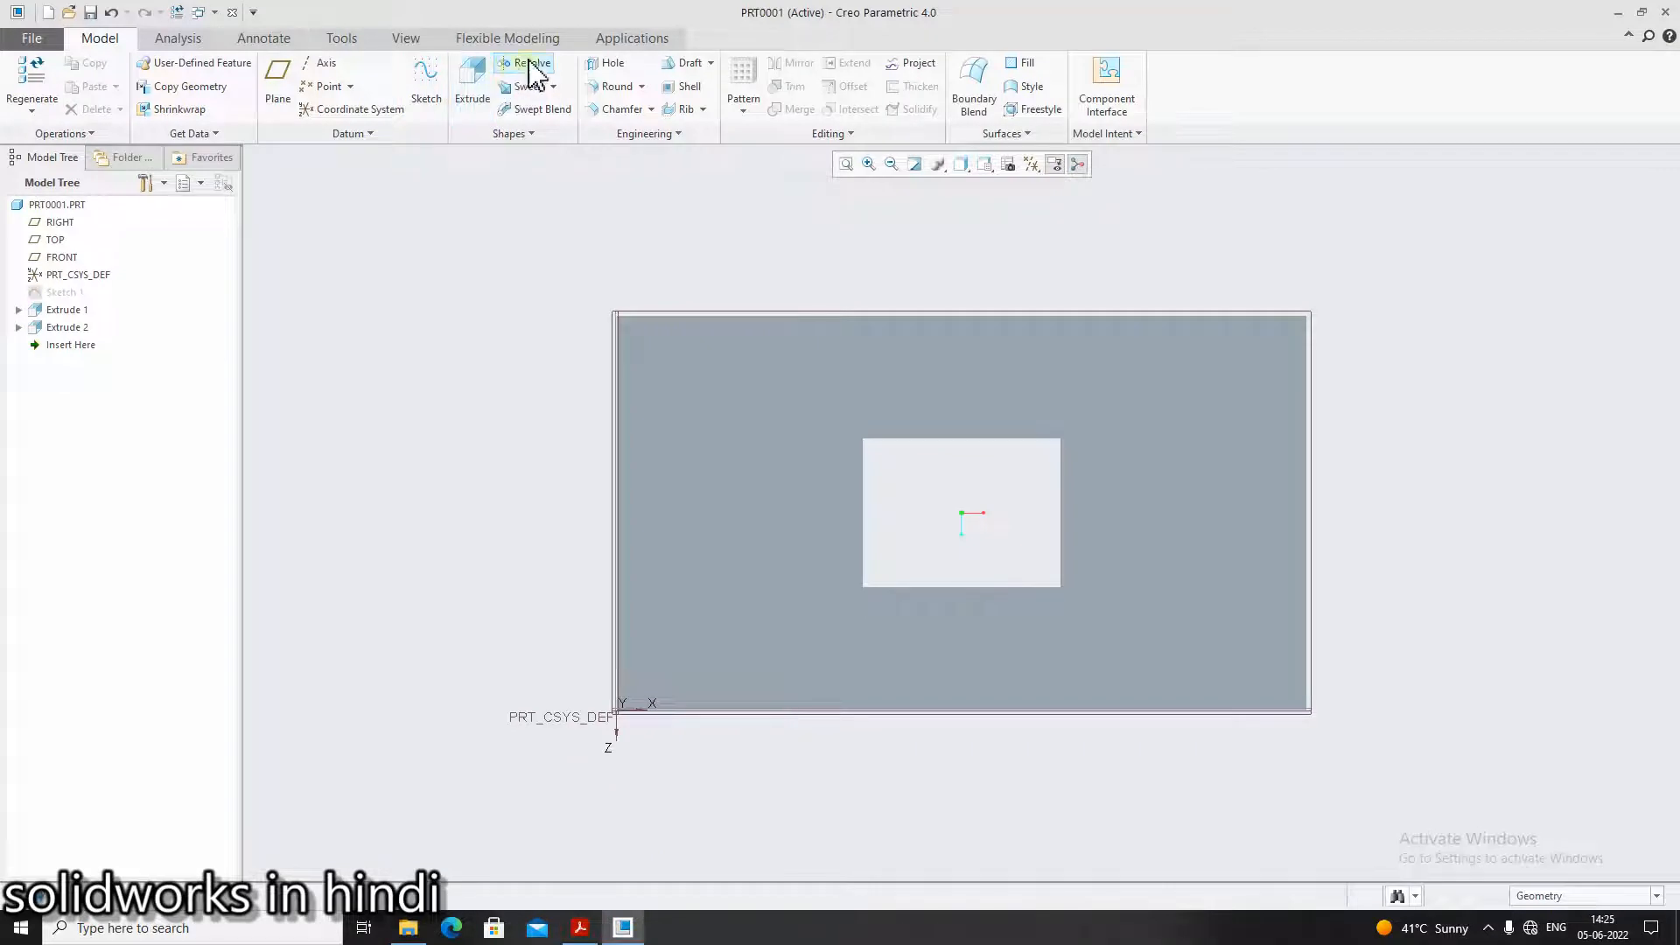
{"action": "left_click", "coordinate": [473, 83]}
{"action": "left_click", "coordinate": [1279, 649]}
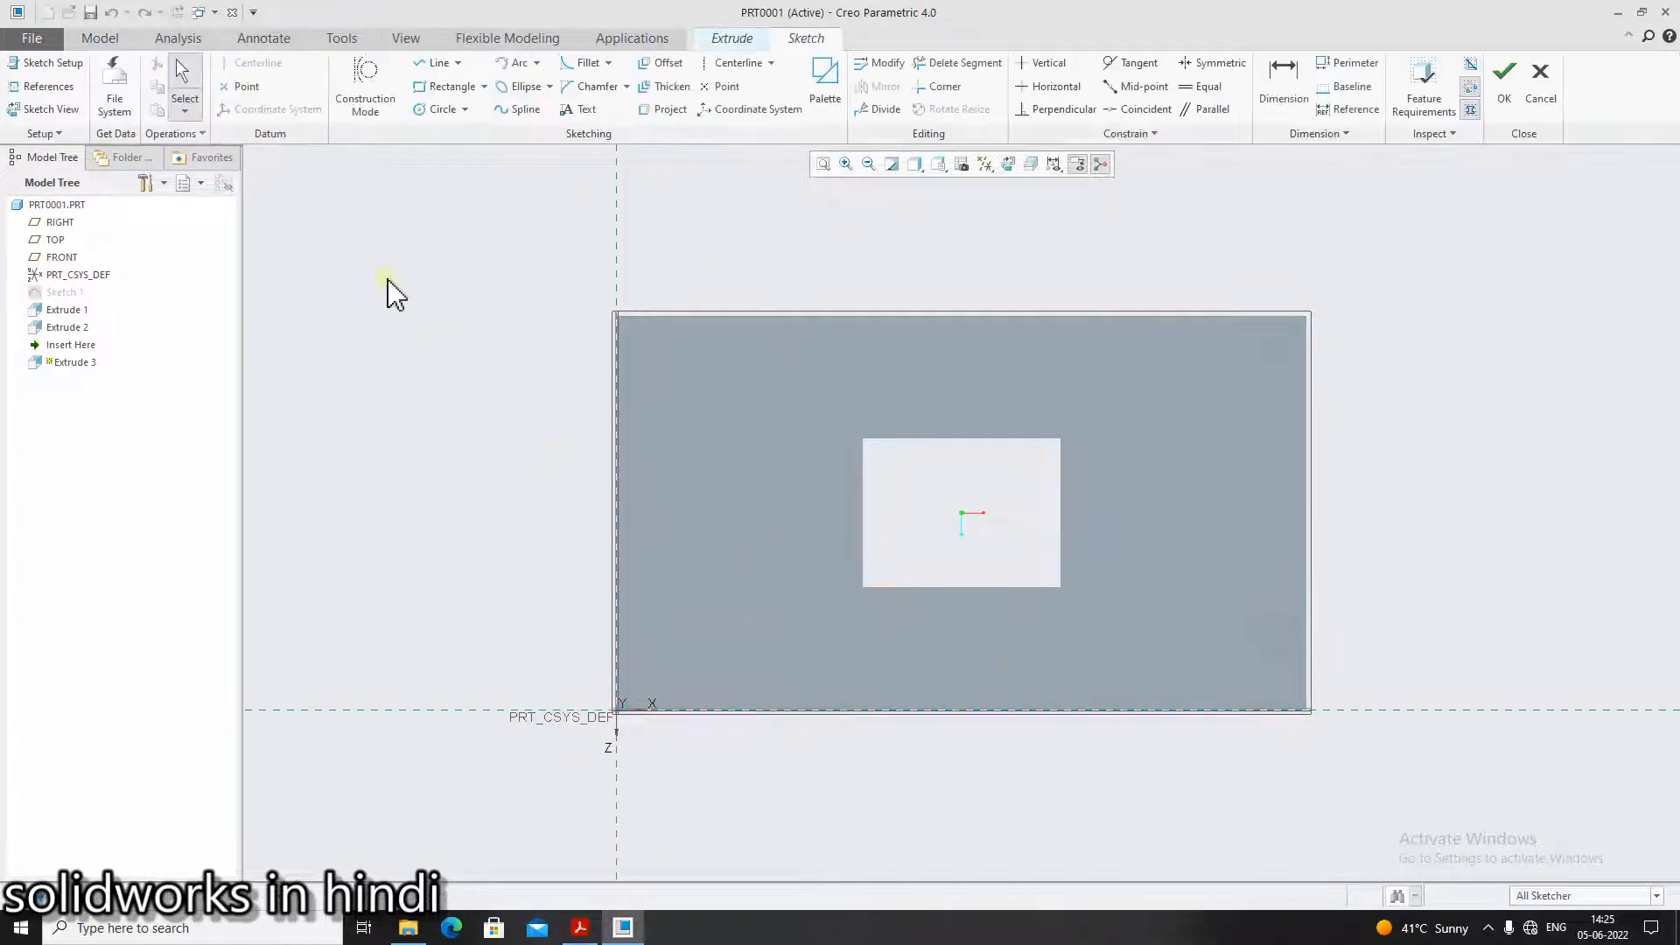
{"action": "left_click", "coordinate": [442, 87]}
{"action": "left_click", "coordinate": [1300, 713]}
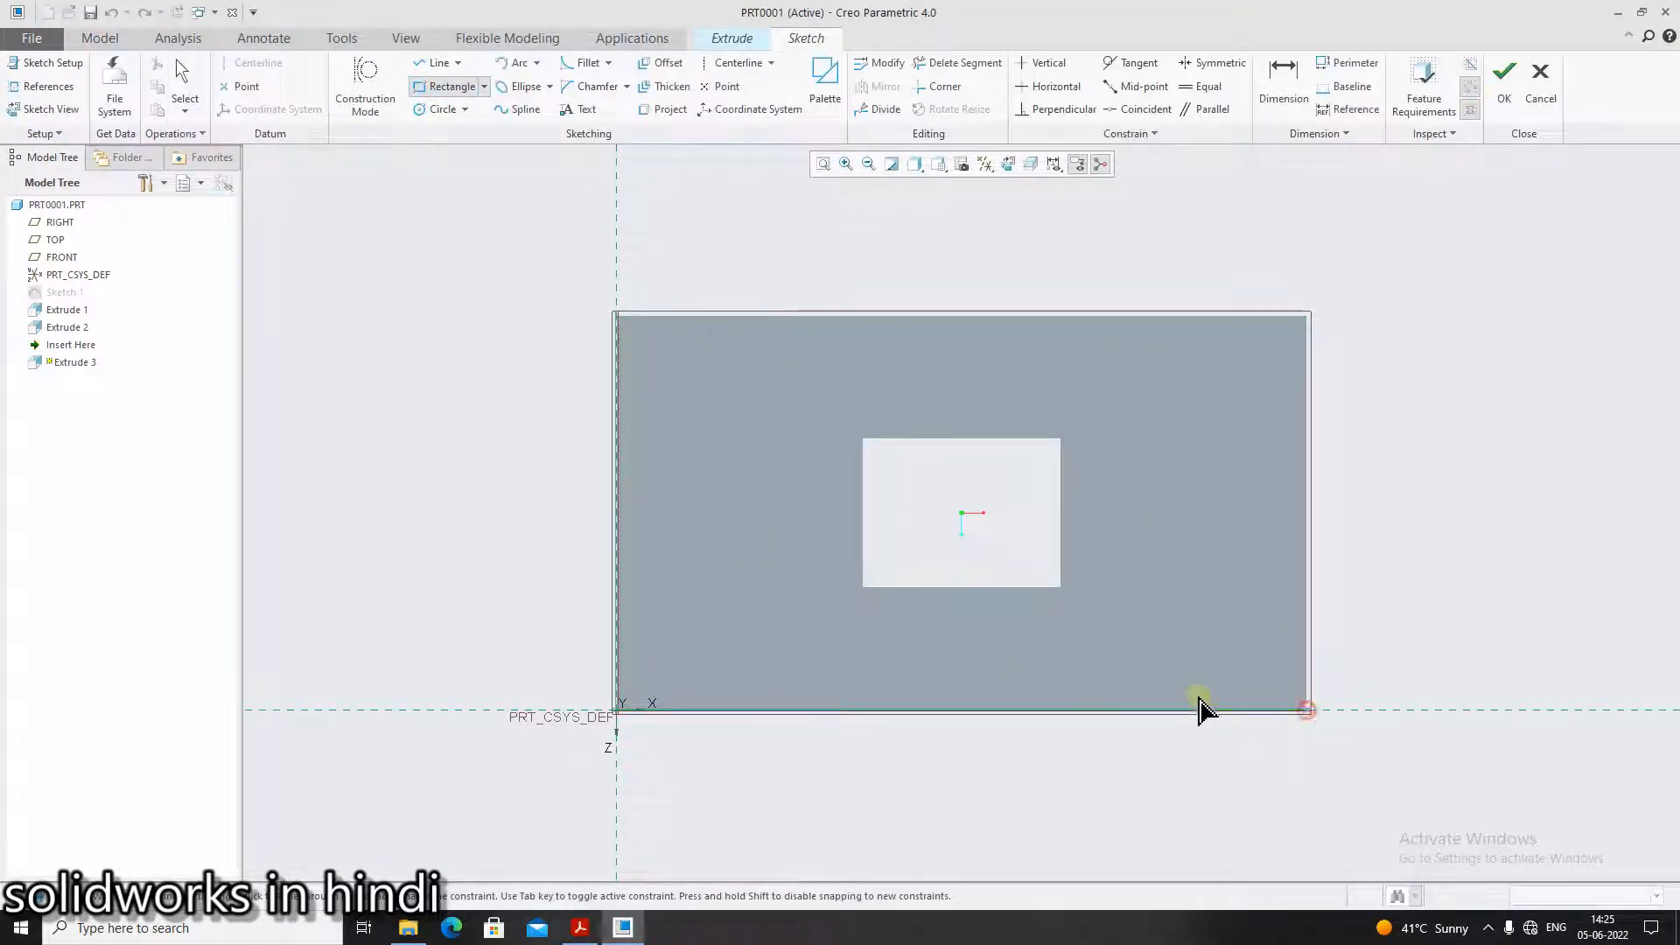
{"action": "left_click", "coordinate": [1097, 638]}
{"action": "middle_click", "coordinate": [1492, 591]}
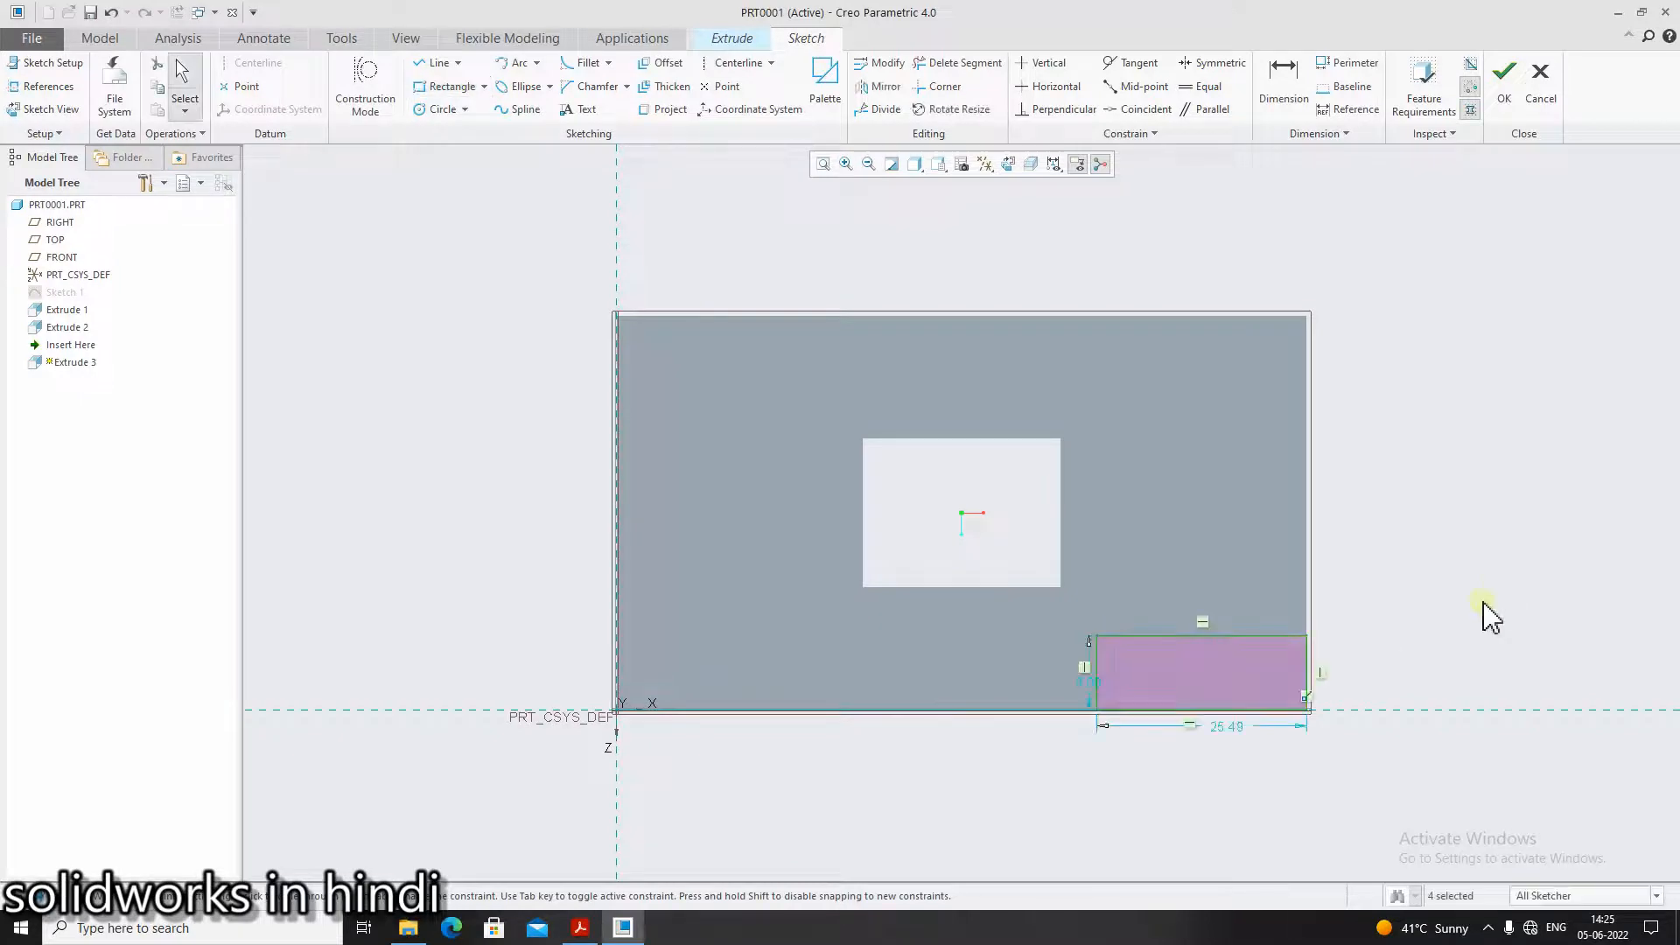
Step: Set the lower-right corner rectangle's vertical dimension to 12 mm and its horizontal dimension to 24 mm
{"action": "scroll", "coordinate": [1481, 603], "scroll_direction": "down", "scroll_amount": 2}
{"action": "double_click", "coordinate": [1167, 672]}
{"action": "key", "text": "BackSpace"}
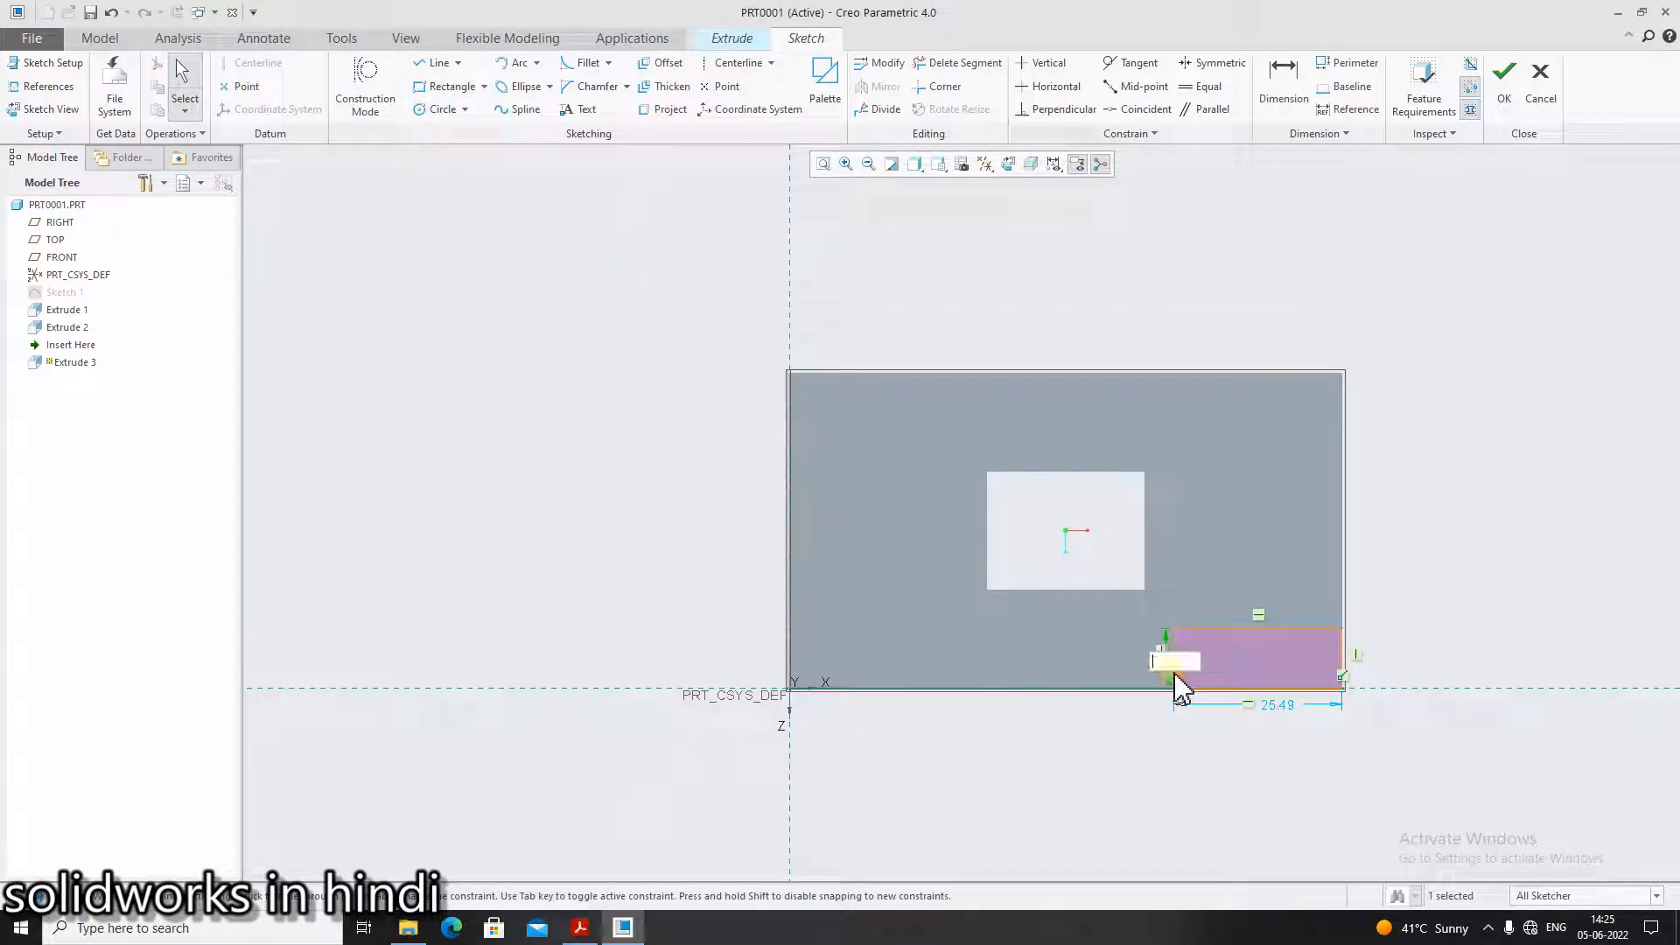
{"action": "type", "text": "12"}
{"action": "key", "text": "Return"}
{"action": "double_click", "coordinate": [1292, 703]}
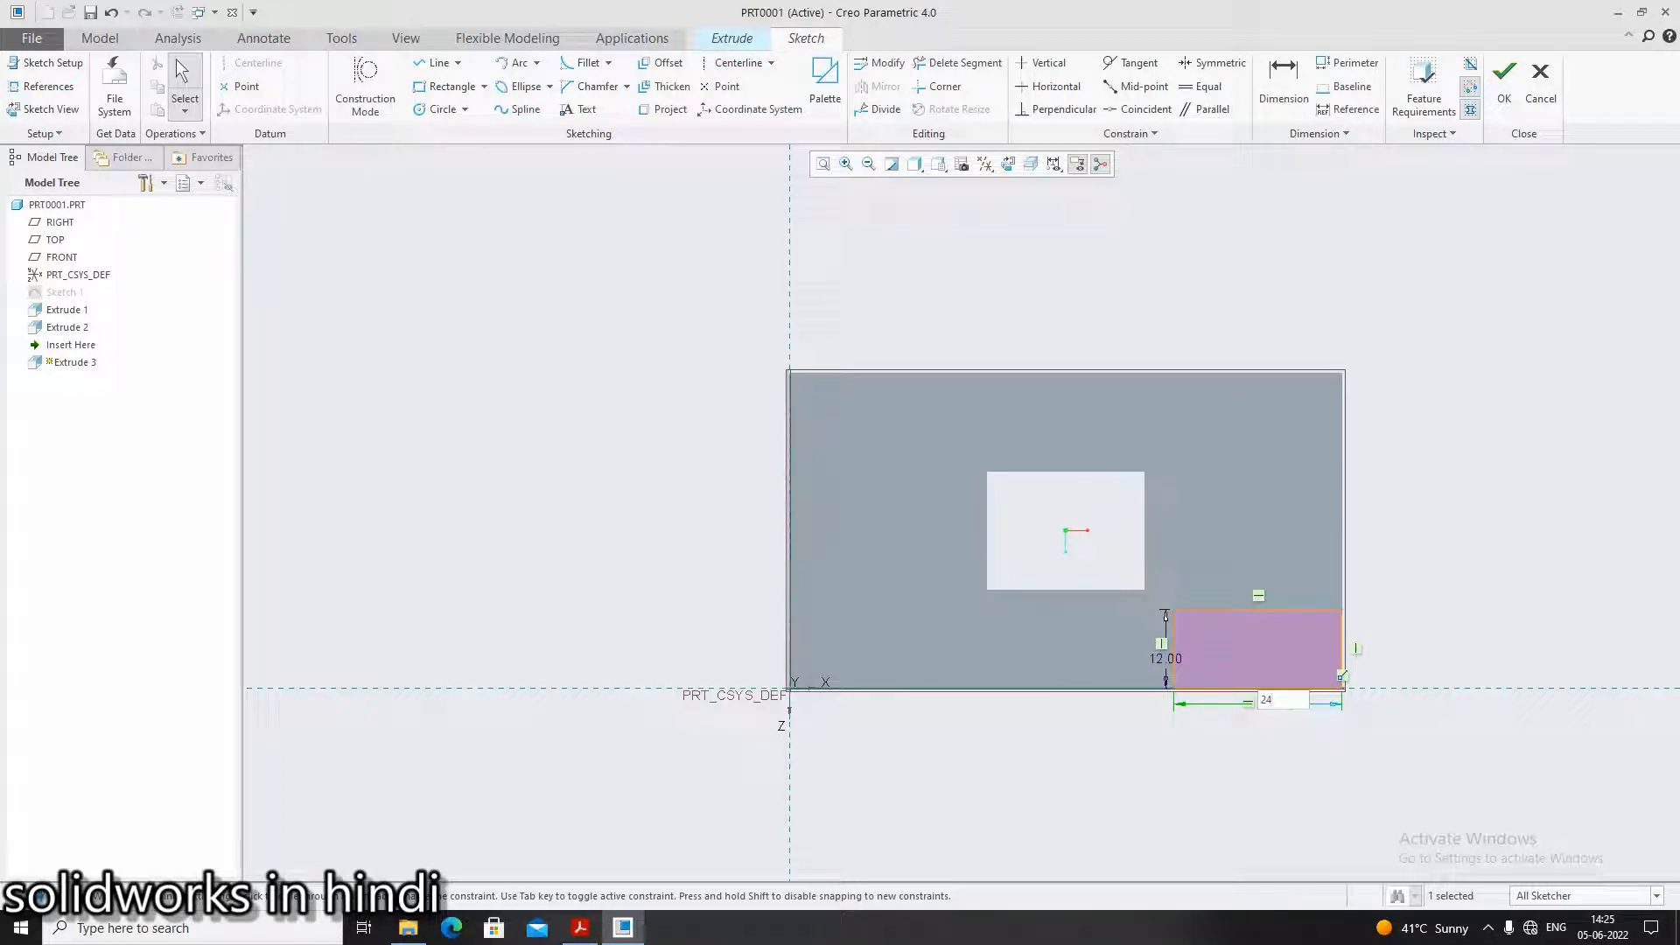
{"action": "type", "text": "24"}
{"action": "key", "text": "Return"}
Step: Check the second block's height in the PDF drawing, then finish the sketch and extrude the lower-right rectangle by 20-12 mm
{"action": "left_click", "coordinate": [586, 929]}
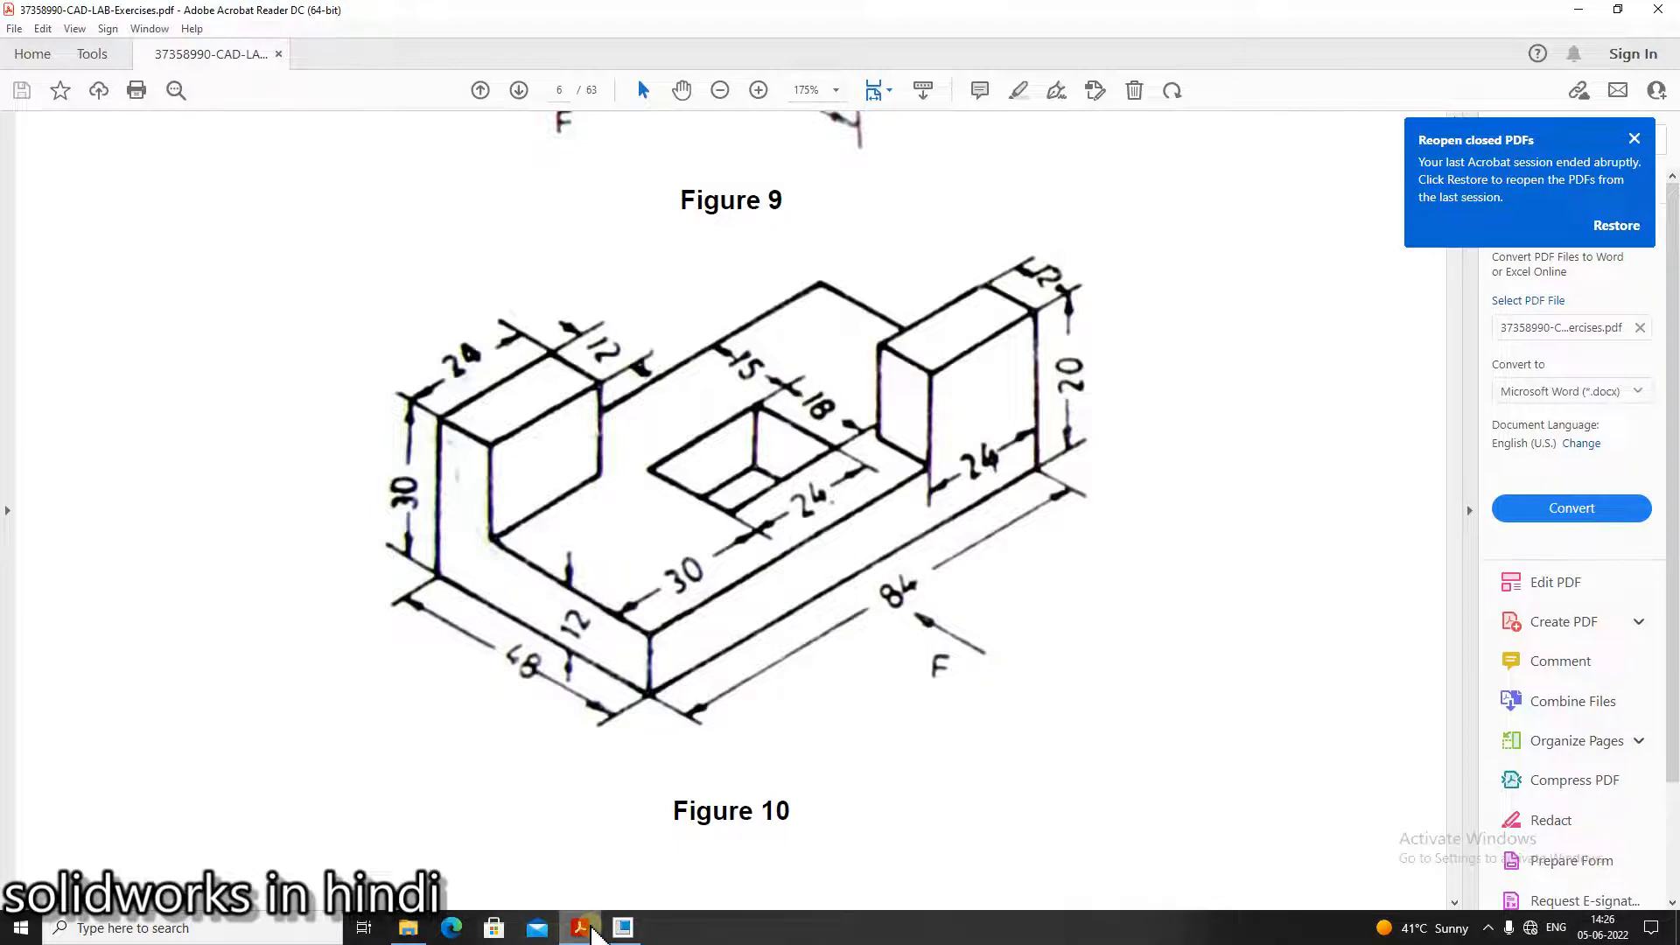
{"action": "left_click", "coordinate": [581, 927]}
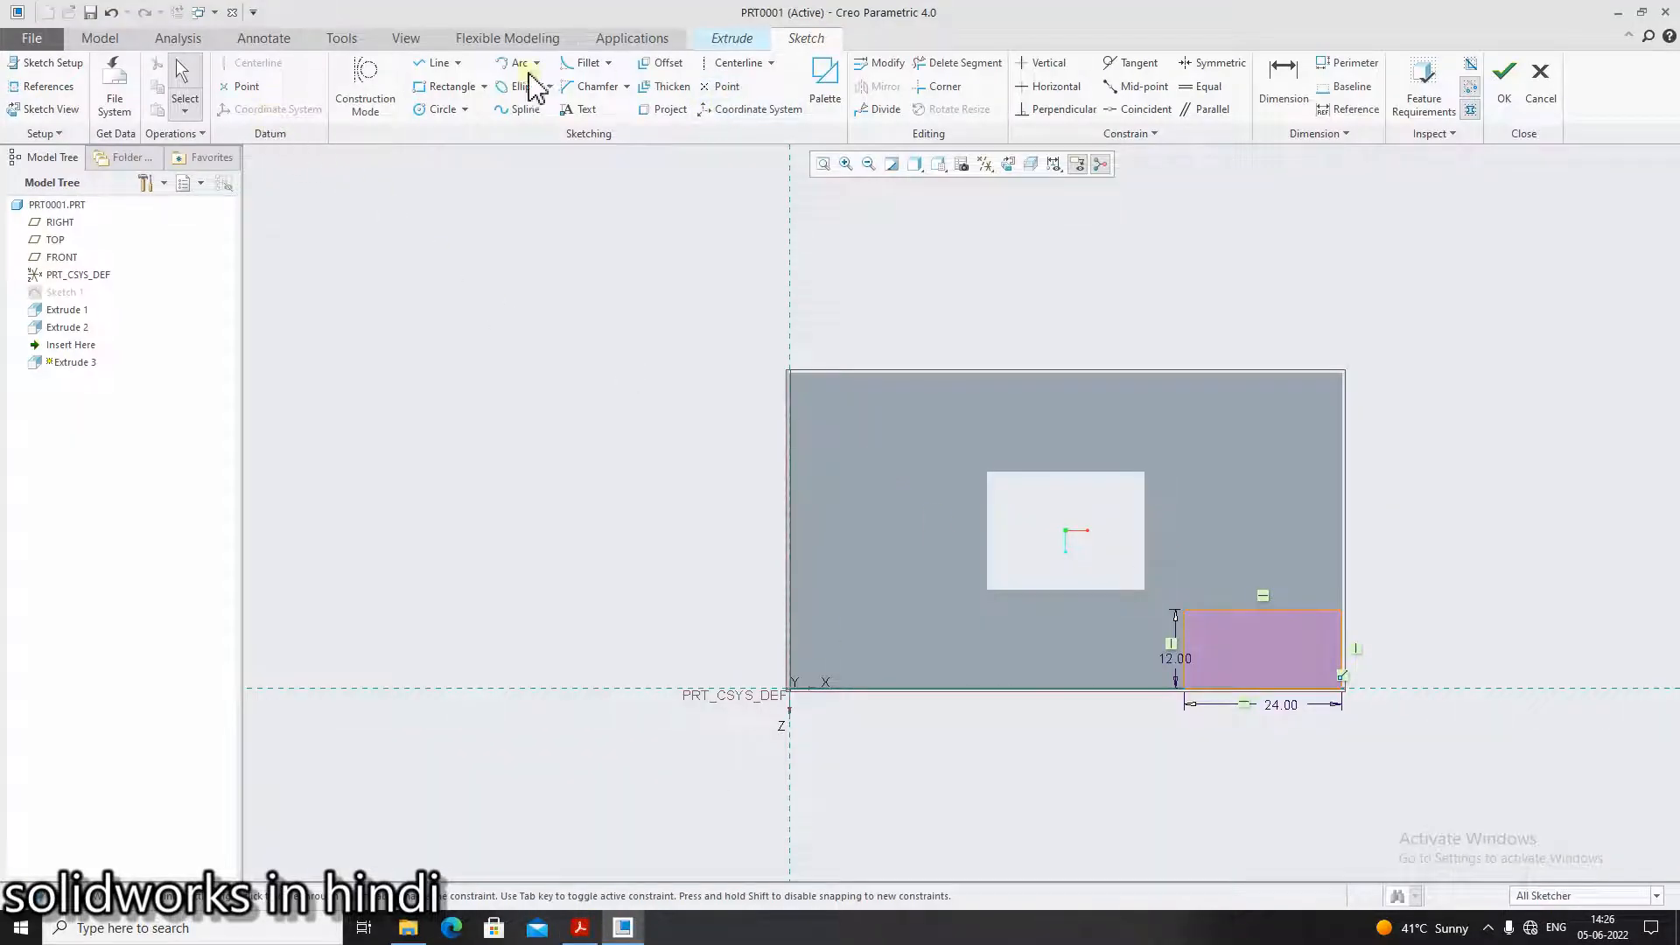
{"action": "left_click", "coordinate": [1520, 112]}
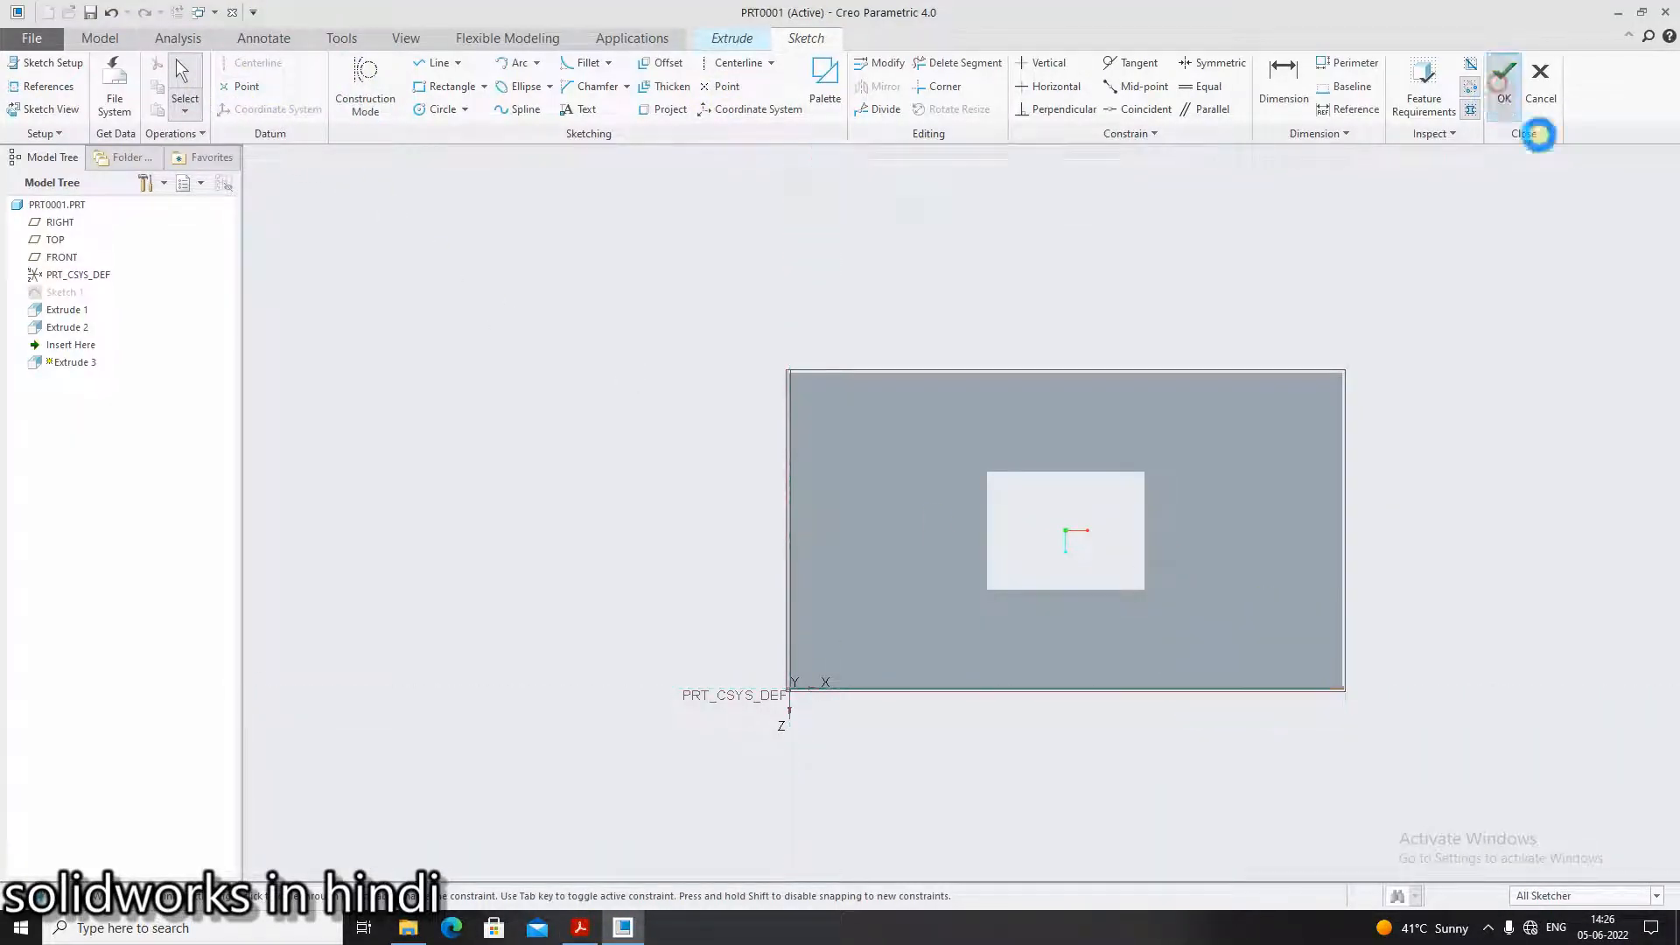
{"action": "key", "text": "BackSpace"}
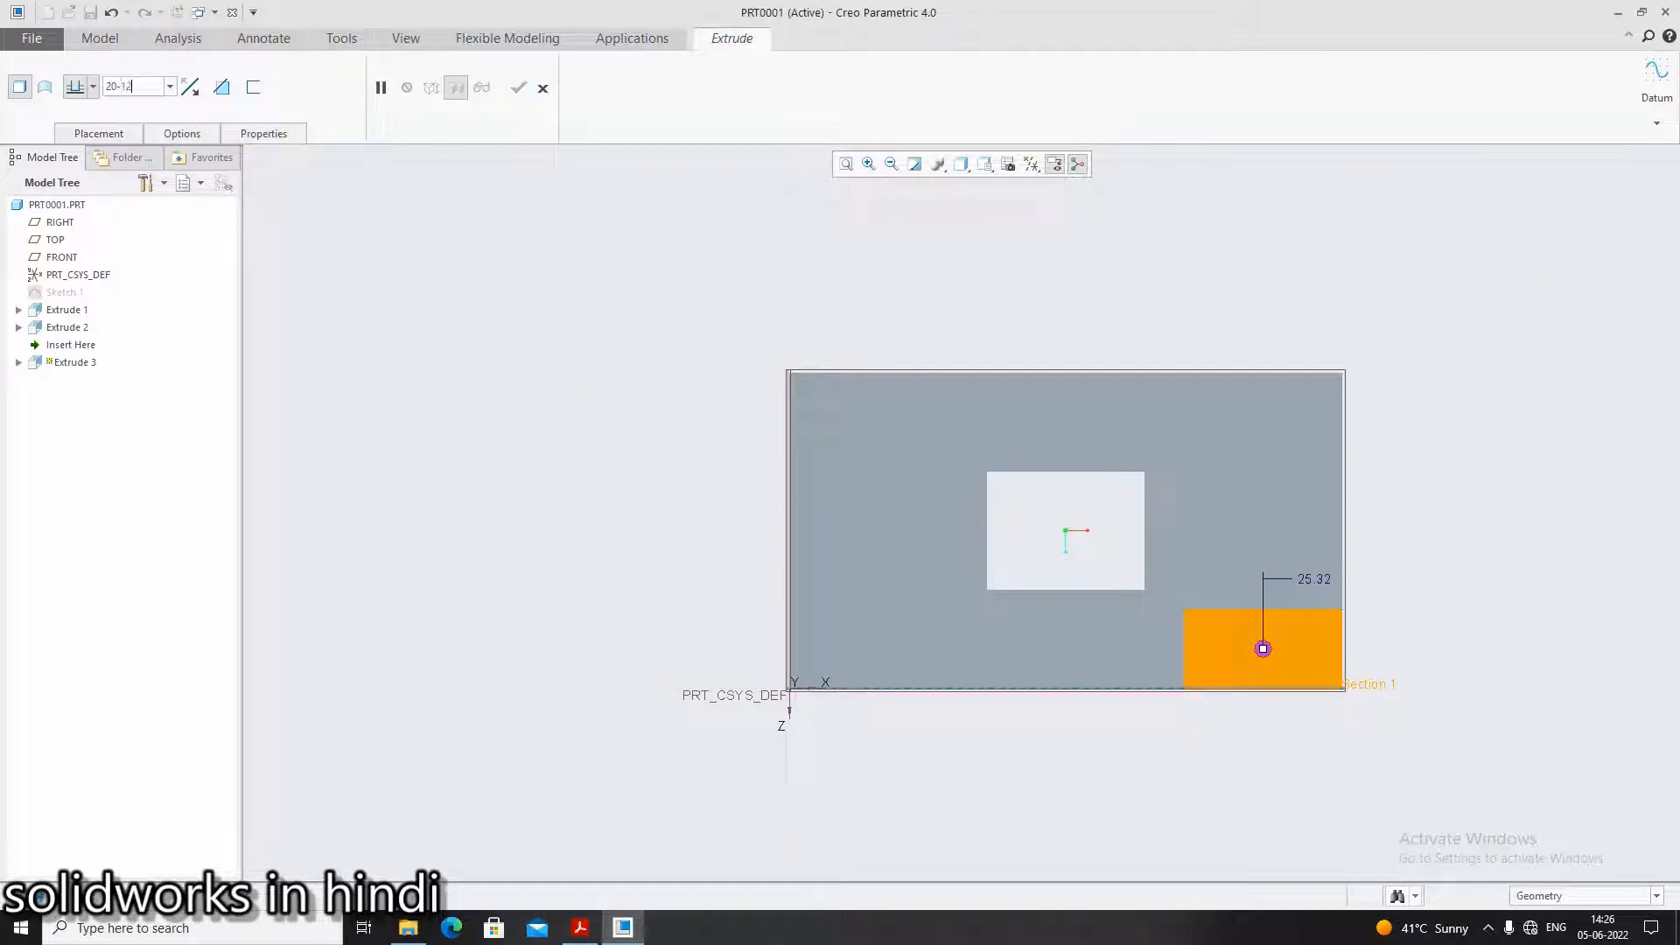
{"action": "key", "text": "Return"}
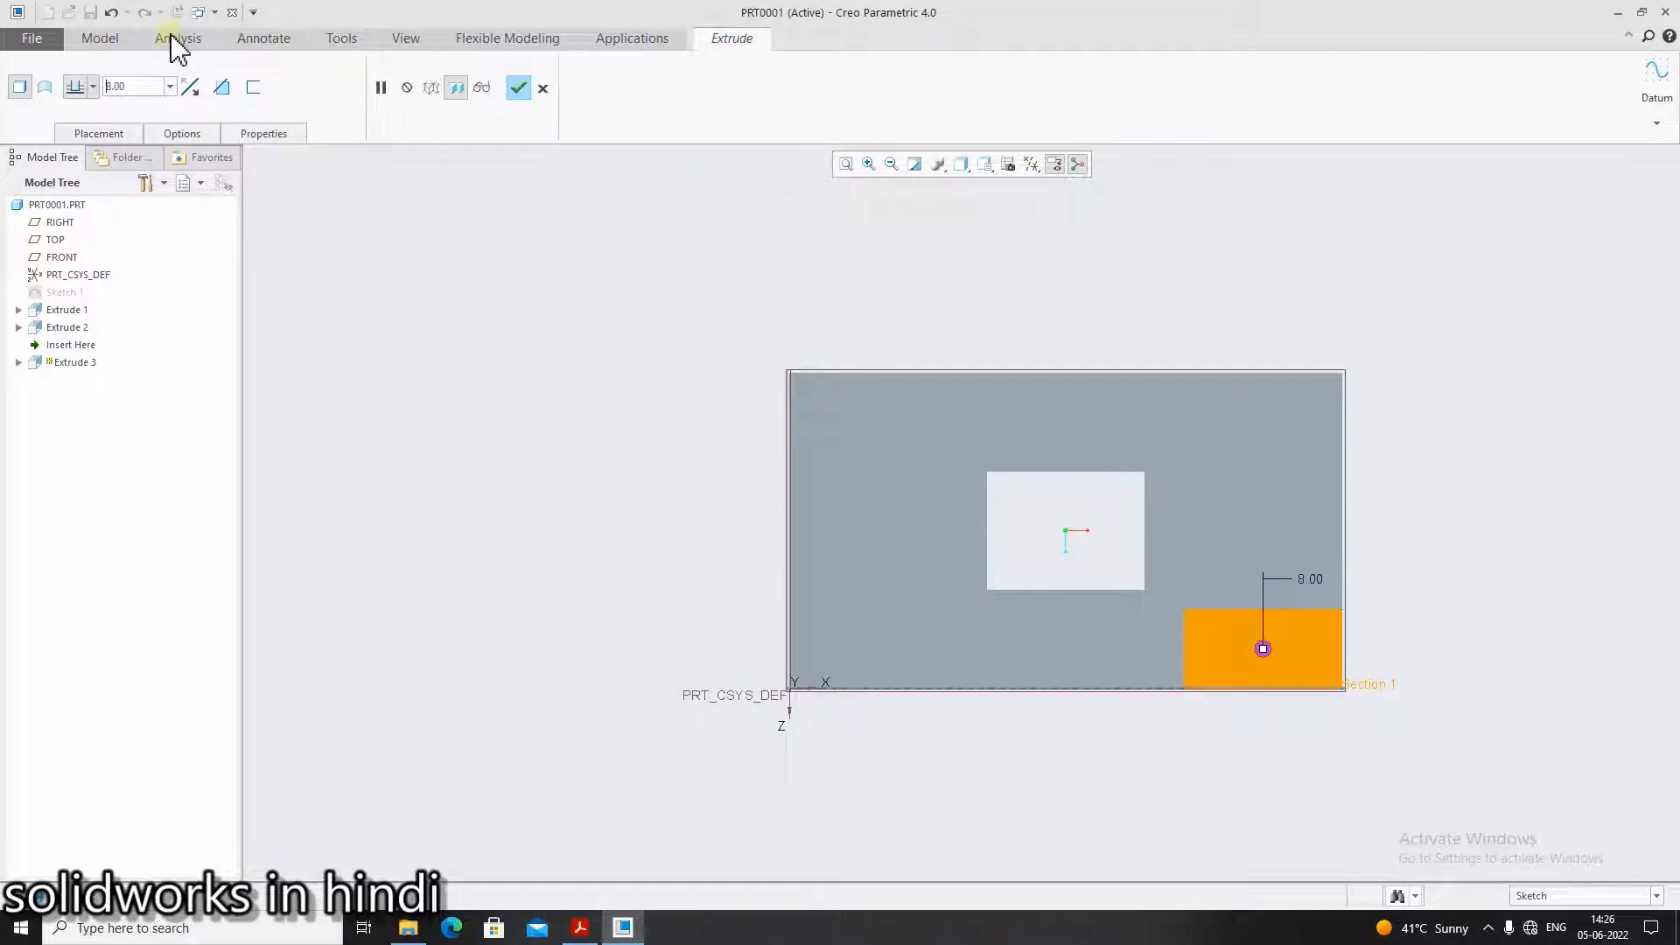
{"action": "left_click", "coordinate": [518, 87]}
Step: Inspect the bracket in 3D and compare its two upright blocks with Figure 10 in the PDF drawing
{"action": "middle_click_drag", "start_coordinate": [1534, 618], "coordinate": [1493, 509]}
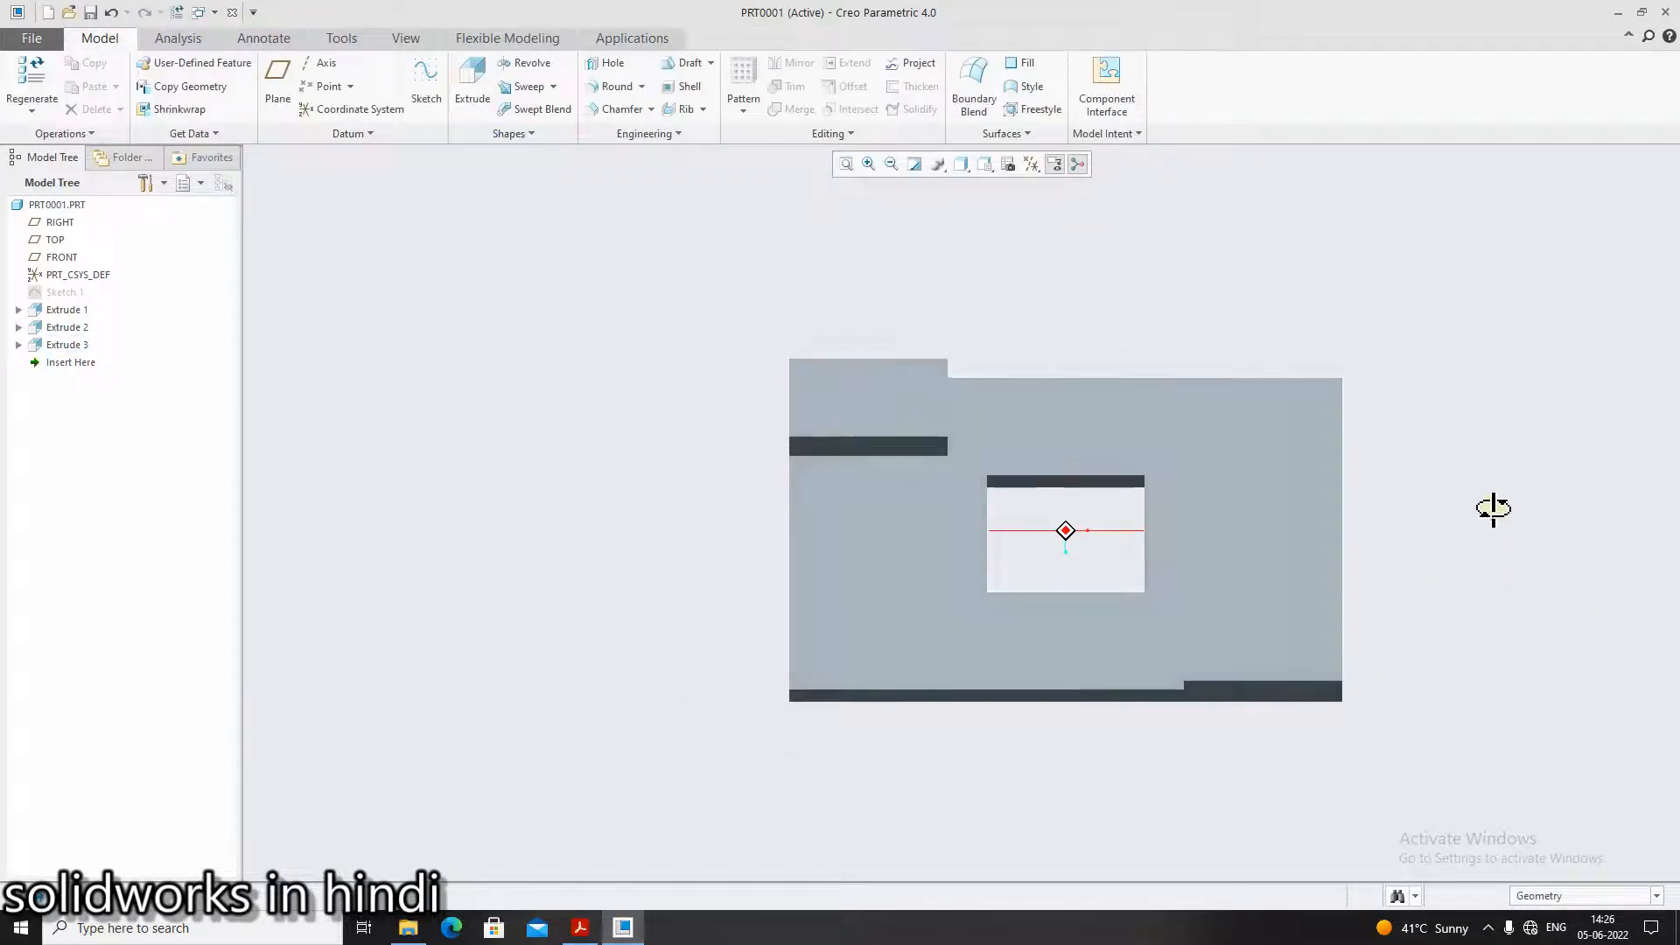
{"action": "key", "text": "ctrl+d"}
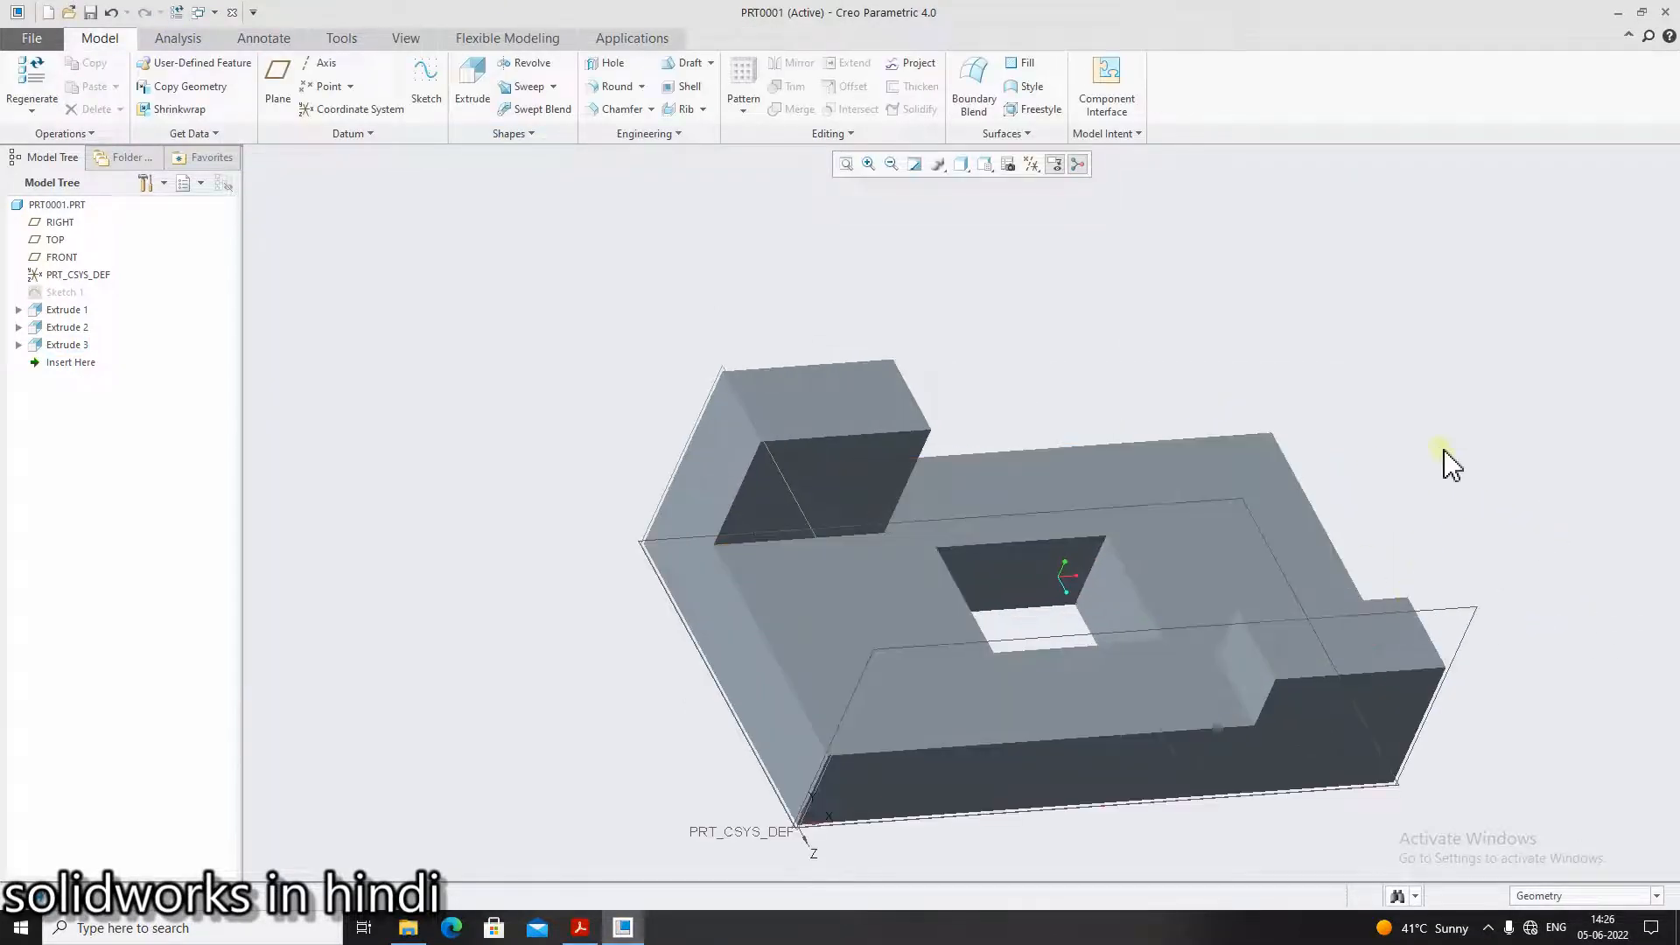
{"action": "middle_click_drag", "start_coordinate": [1432, 656], "coordinate": [1379, 787]}
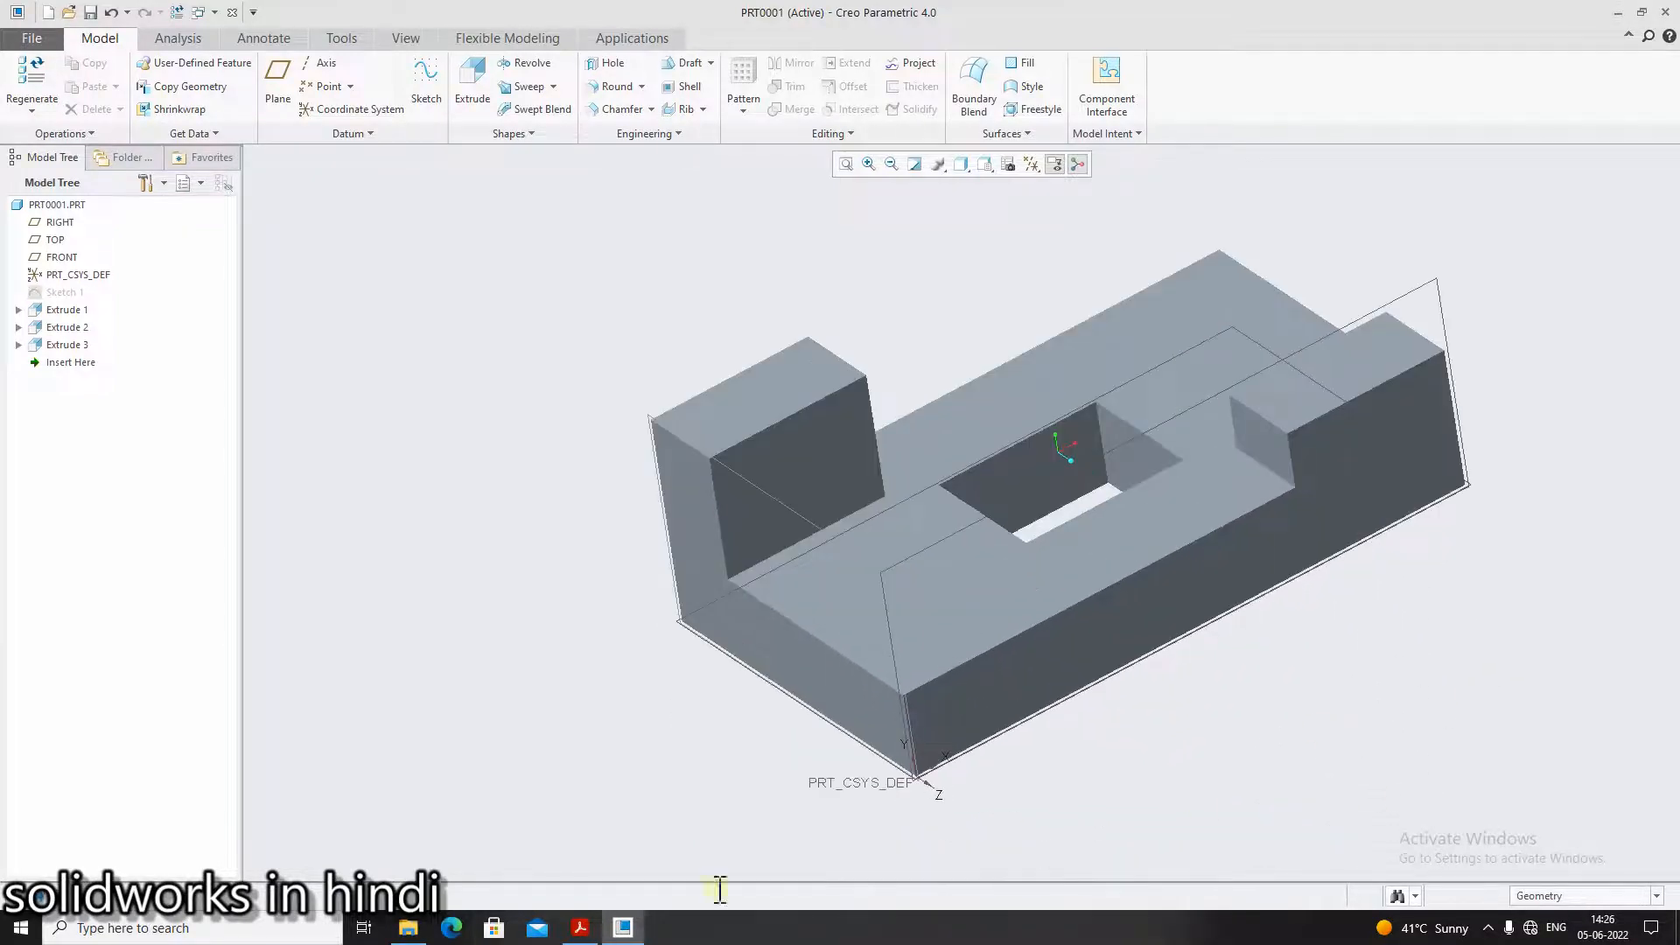
{"action": "left_click", "coordinate": [580, 927]}
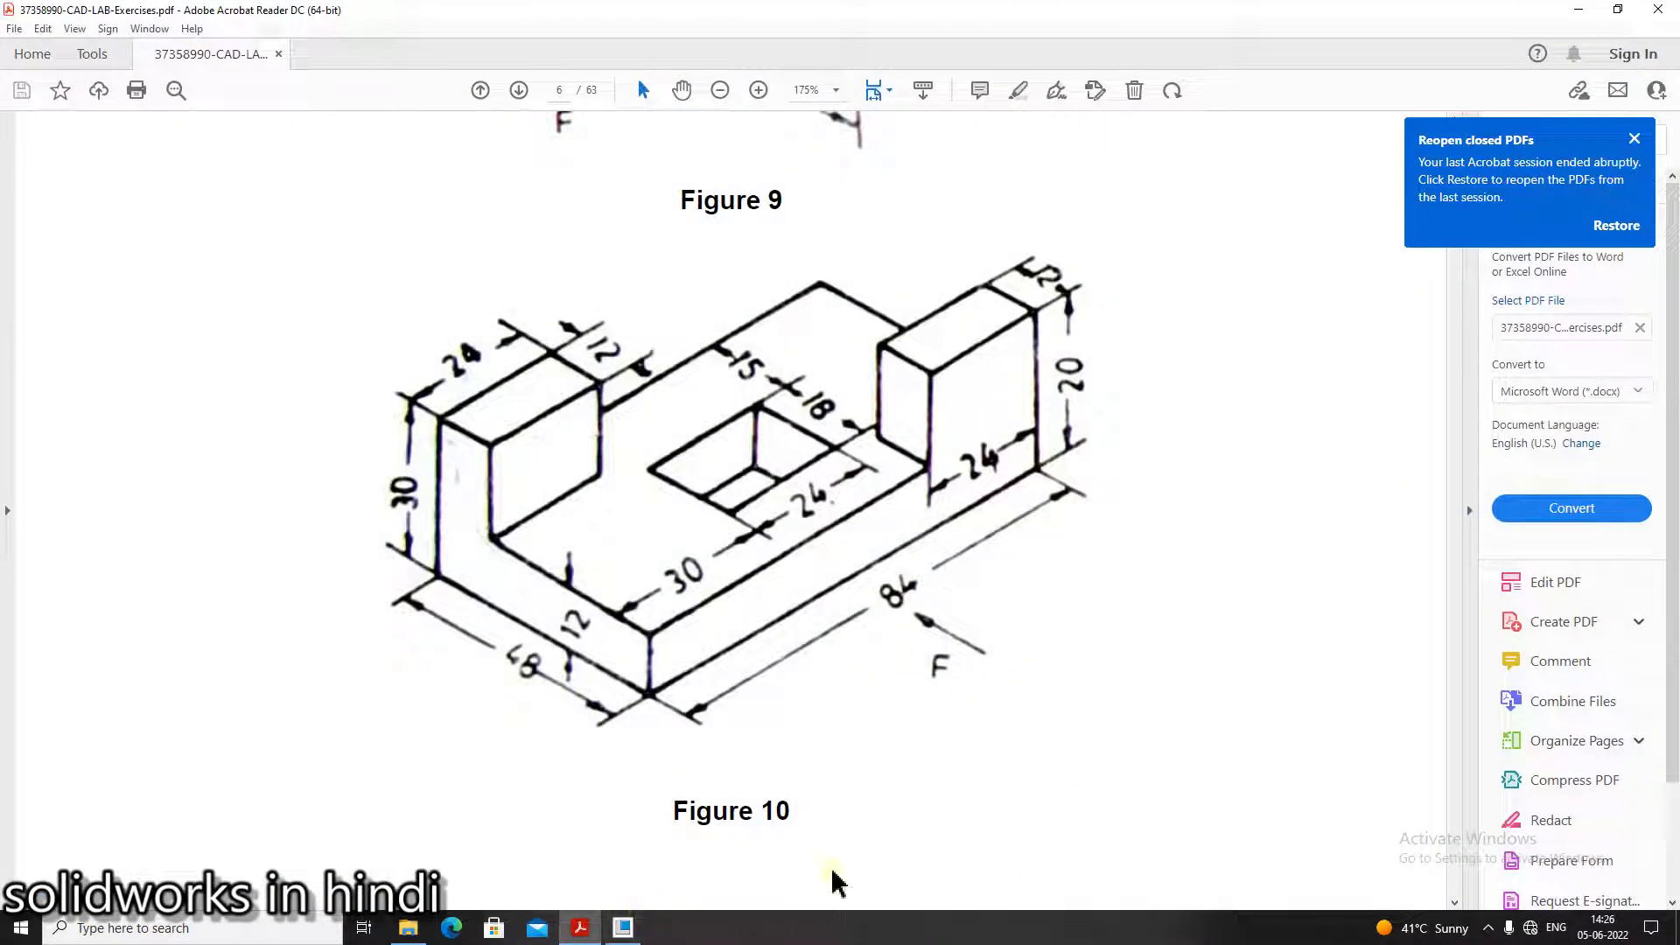